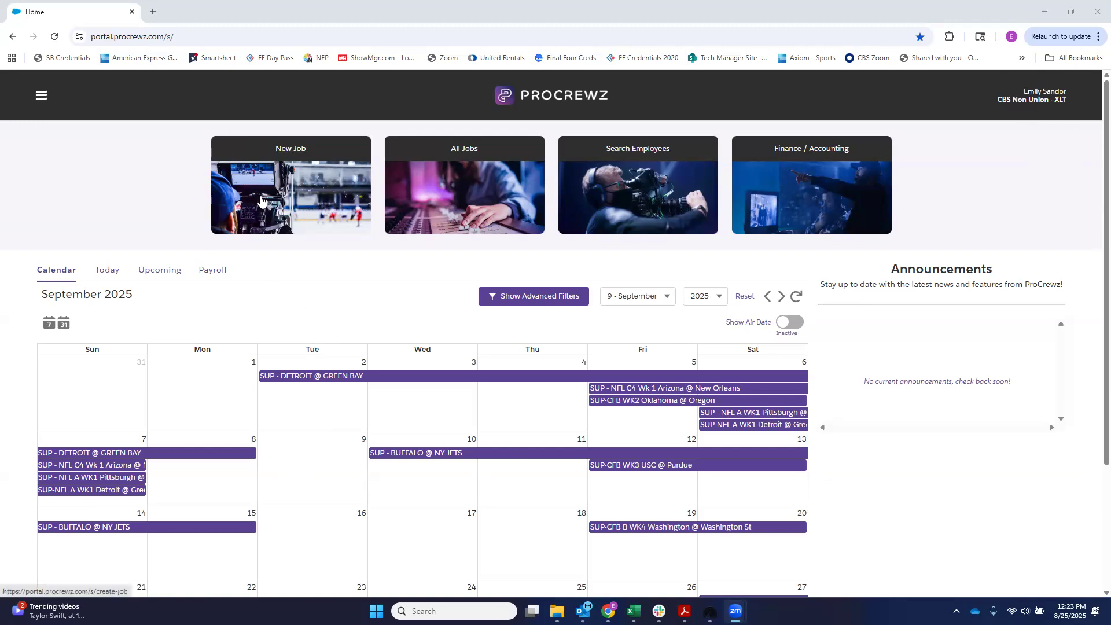
Step: Start a new job based on the "SUP - NFL C 2025 TEMPLATE" template
click(291, 148)
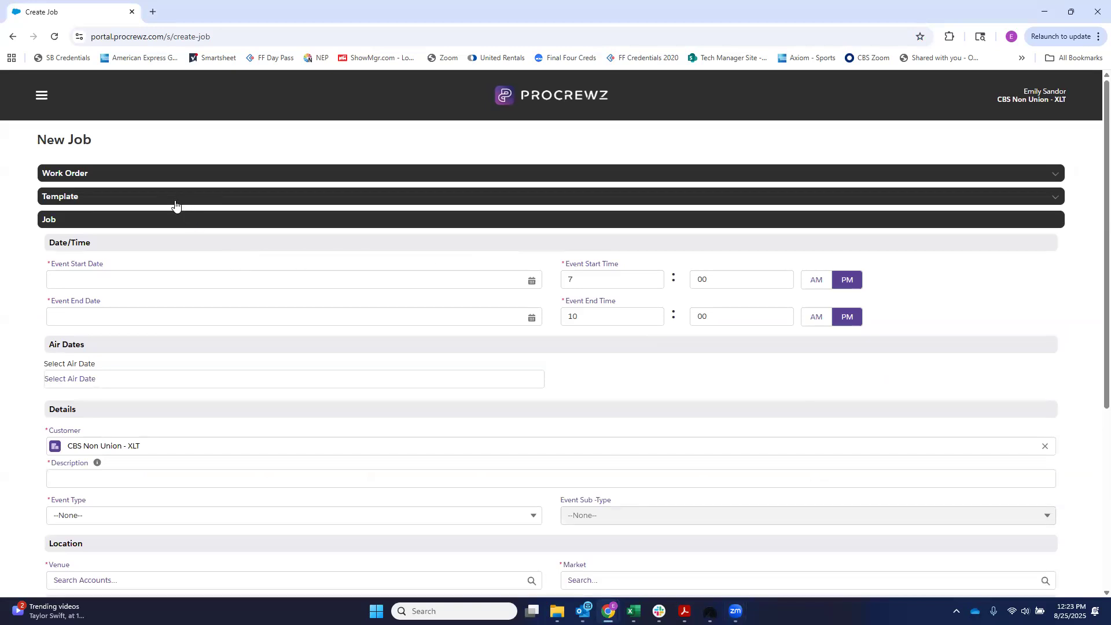
click(107, 203)
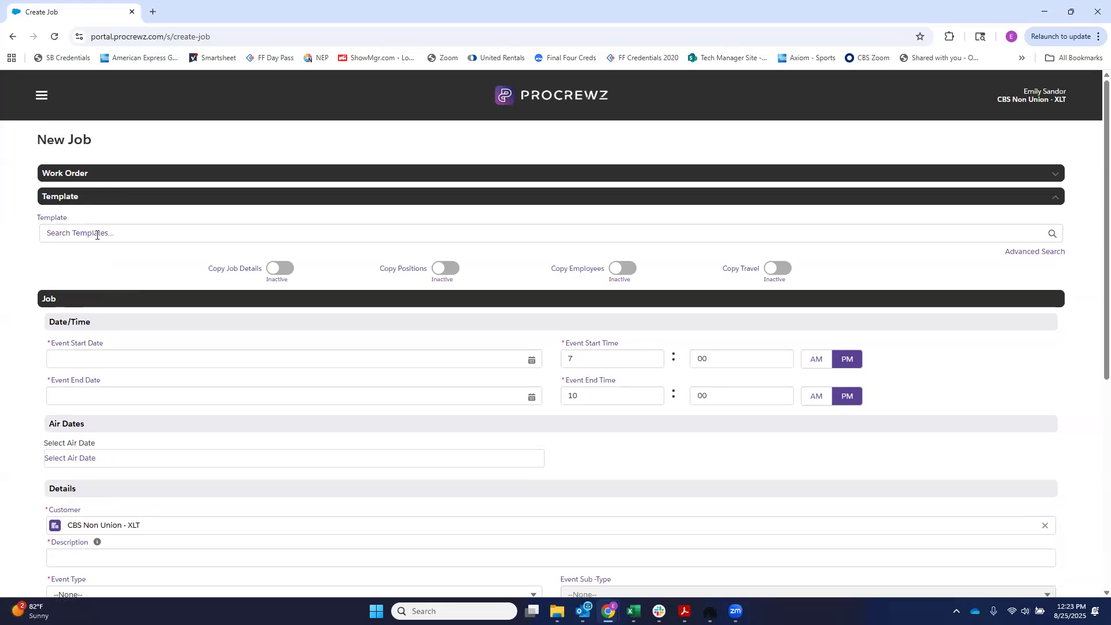
click(97, 234)
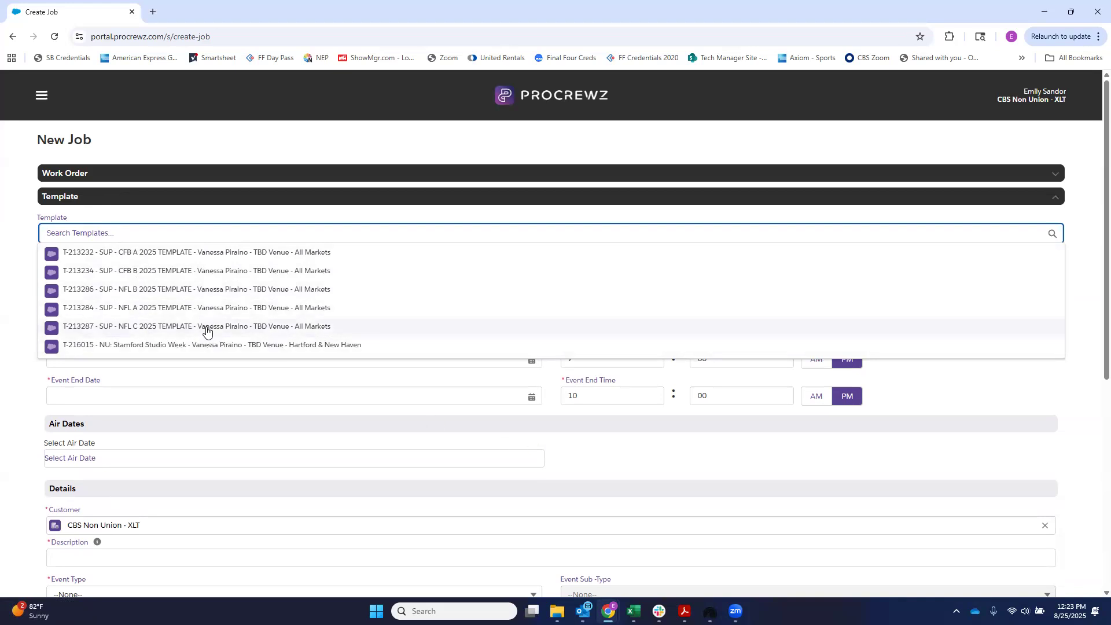
click(207, 331)
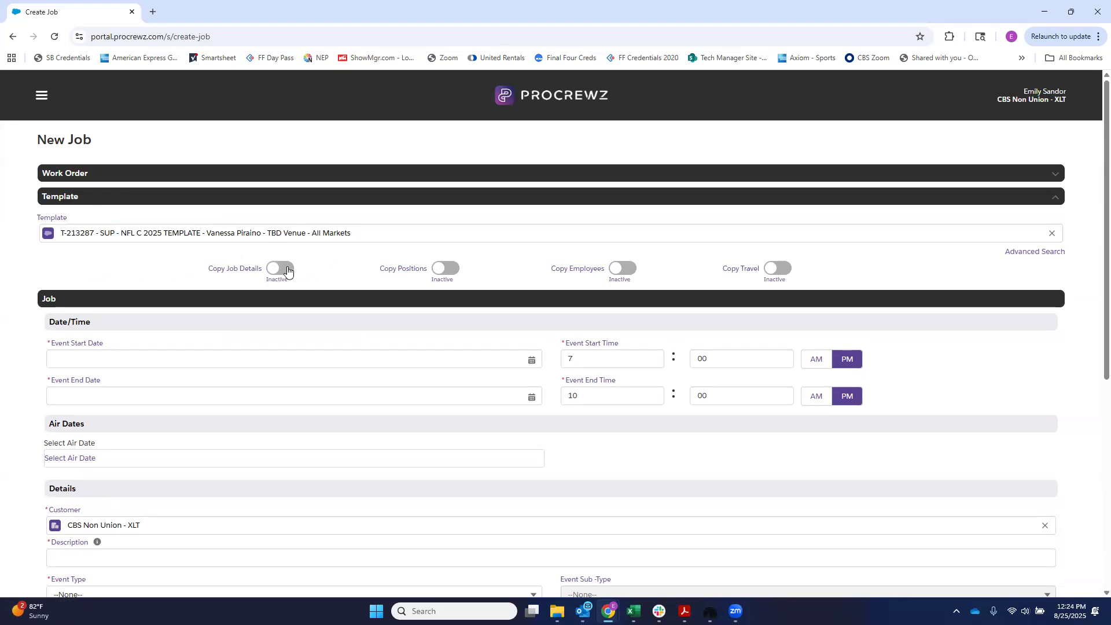
Step: Enable copying of job details, positions, employees and travel from the template
click(288, 269)
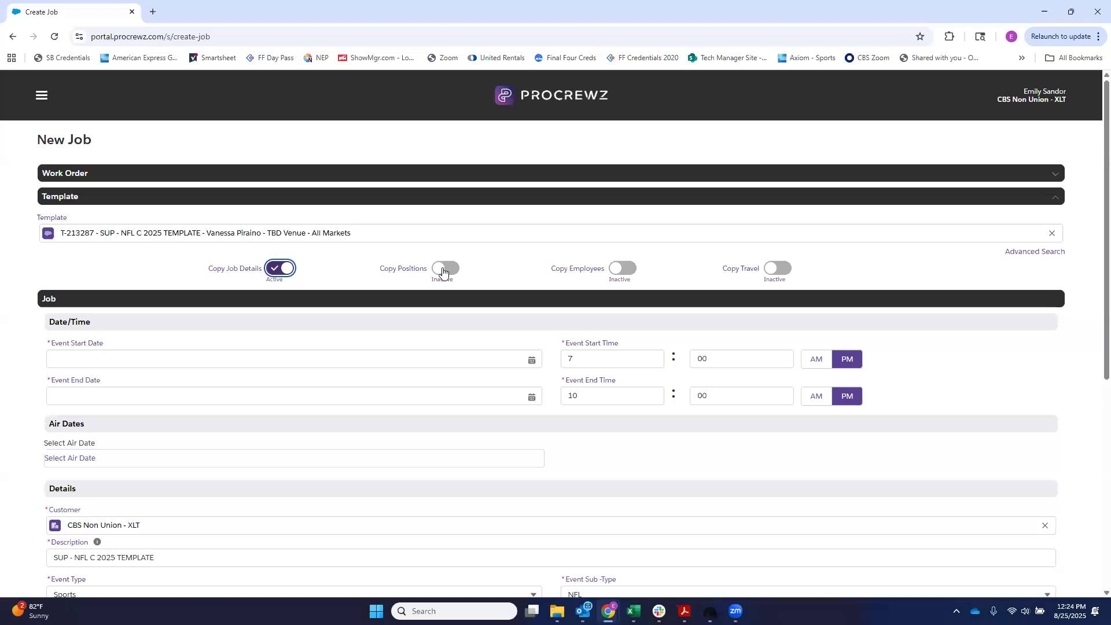
click(445, 268)
click(630, 274)
click(782, 270)
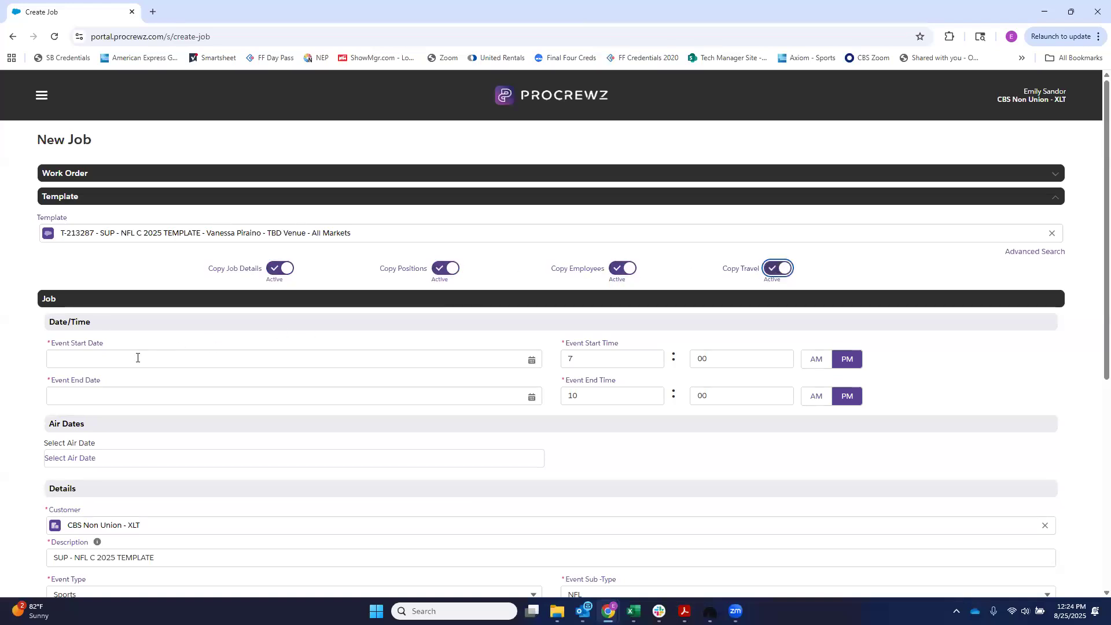
Step: Set the event start date to Sep 6, 2025 and the event end date to Sep 7, 2025
click(137, 358)
click(489, 381)
click(528, 423)
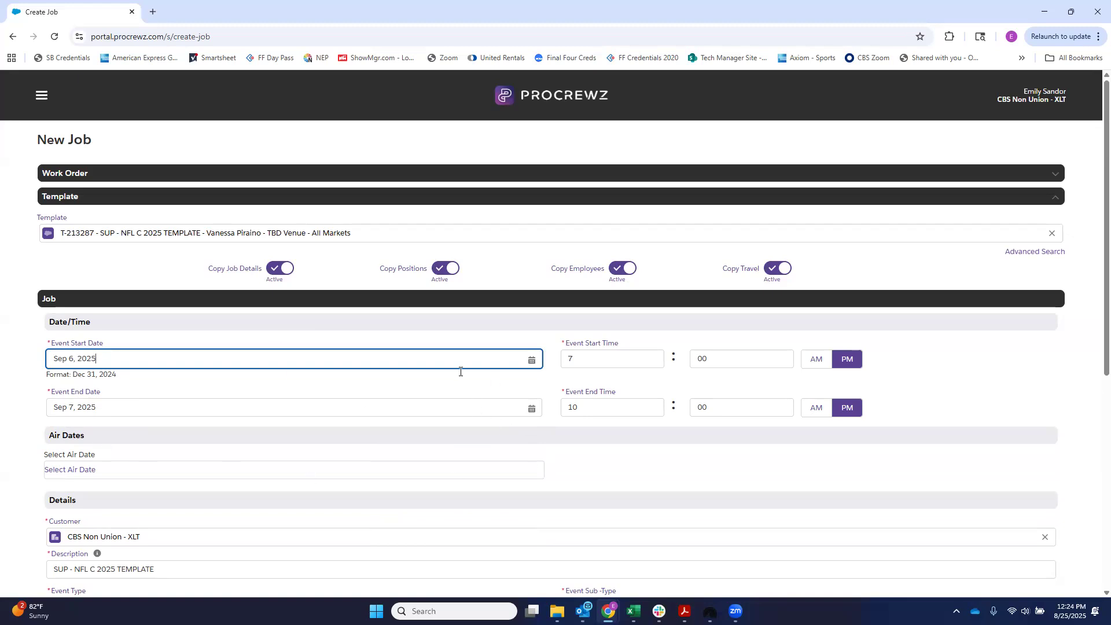
Step: Select September 7, 2025 as the job's air date
scroll(449, 351, down, 2)
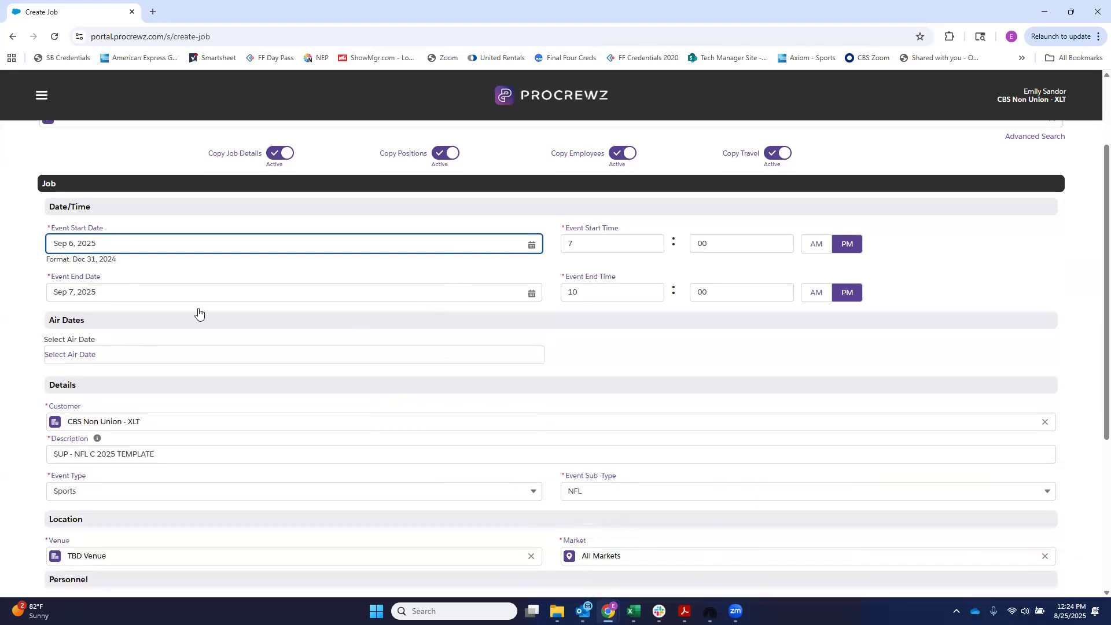
click(97, 360)
click(56, 434)
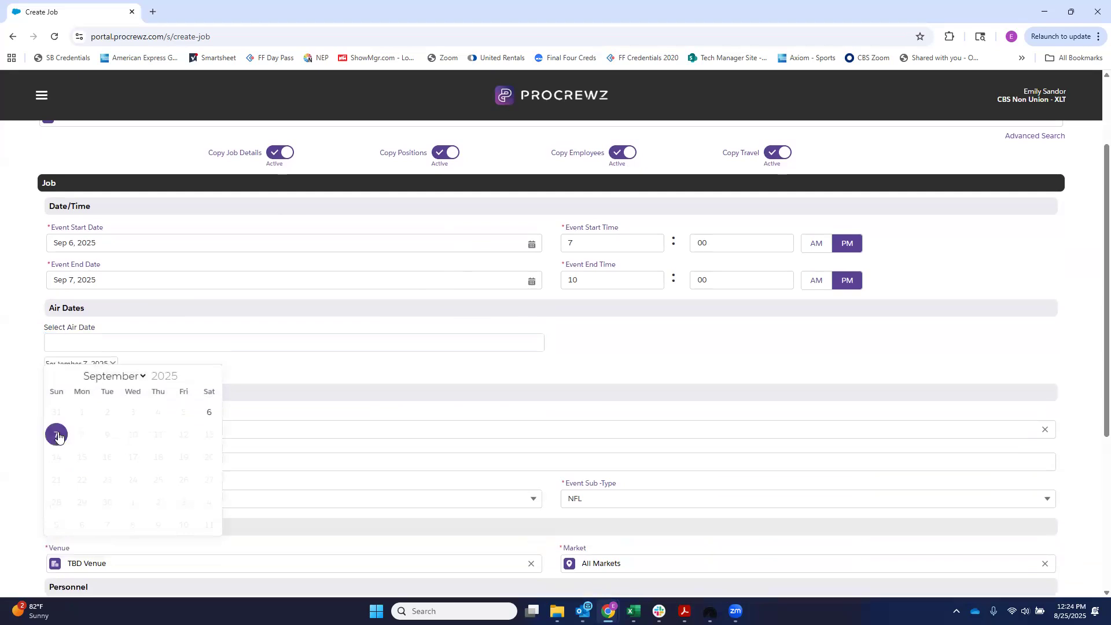
click(244, 321)
Step: Edit the job description by adding "Test" at the front and replacing "2025 TEMPLATE" so that it reads "Test SUP - NFL C4"
scroll(184, 424, down, 3)
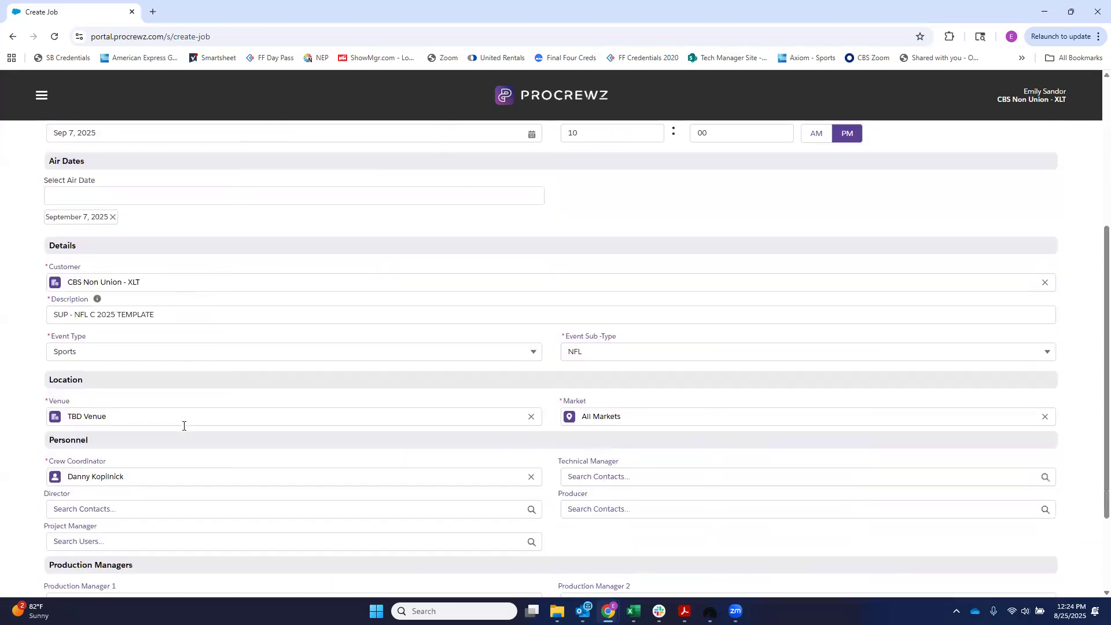
click(80, 288)
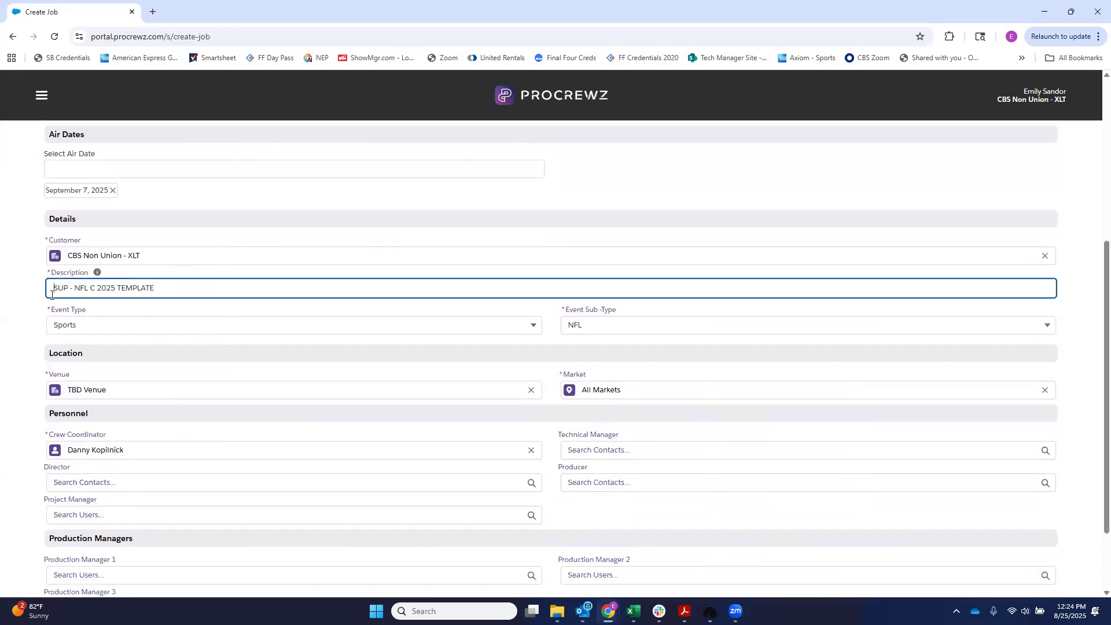
click(758, 247)
scroll(759, 247, down, 2)
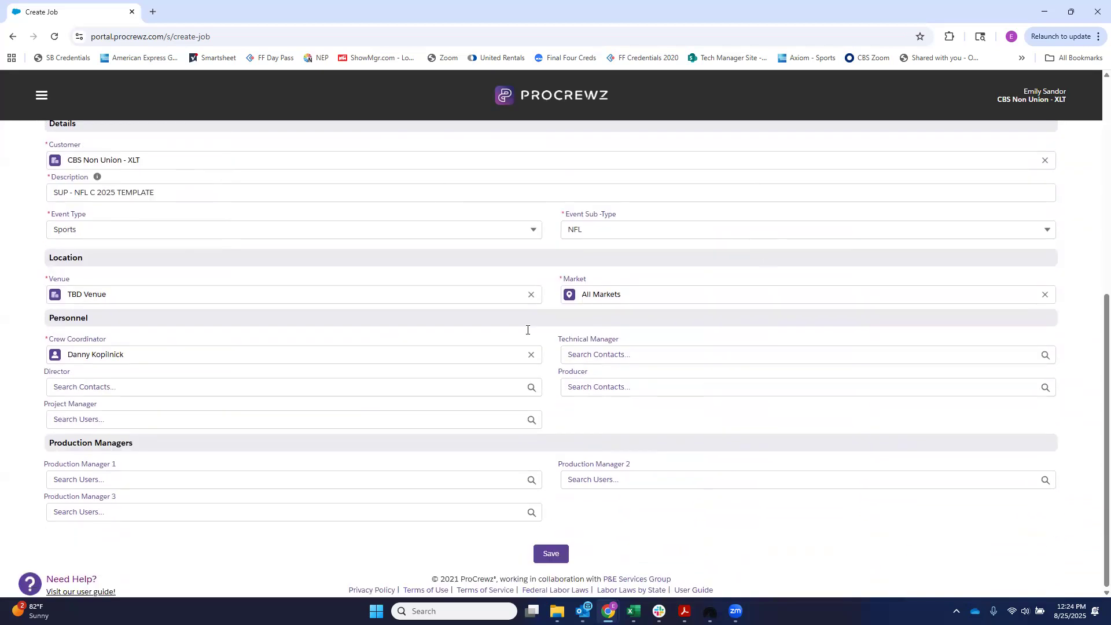
scroll(225, 398, up, 5)
click(56, 484)
text(Test)
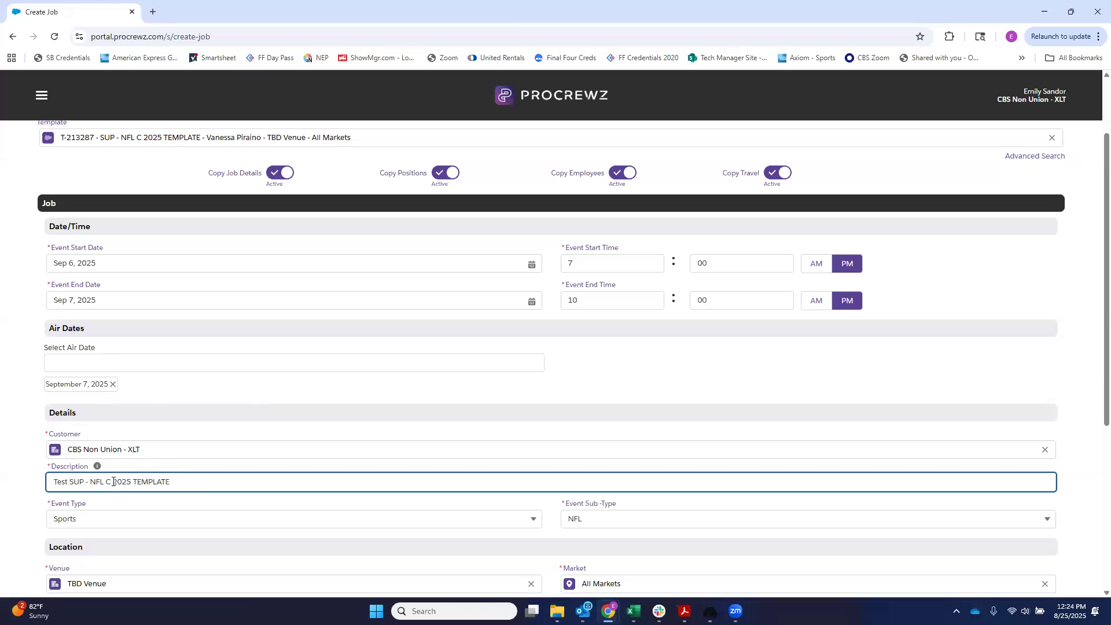
drag(113, 482, 193, 479)
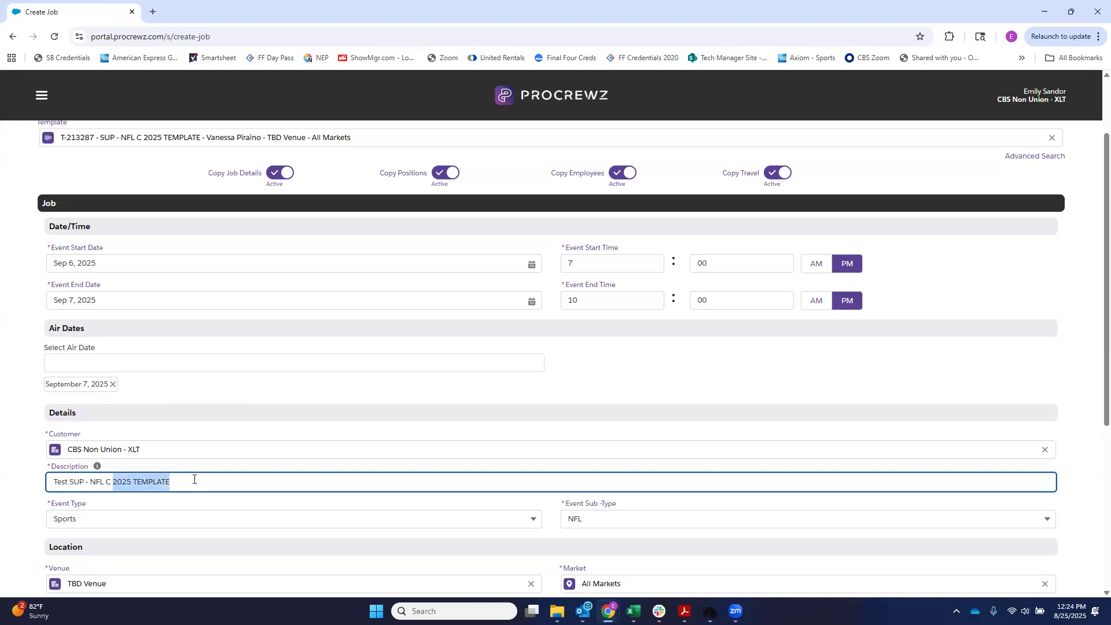
key(BackSpace)
key(BackSpace)
text(4)
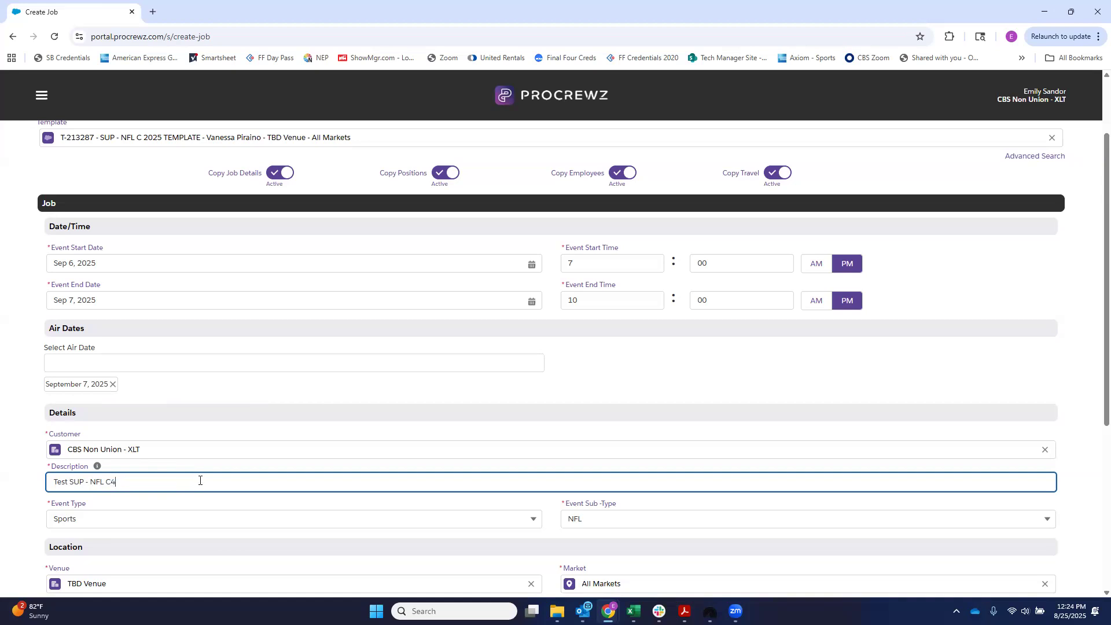
Step: Append "Wk ARI @ NO" to the end of the job description
double_click(78, 482)
click(123, 482)
text(Wk ARI @ NO)
drag(68, 483, 44, 485)
click(208, 453)
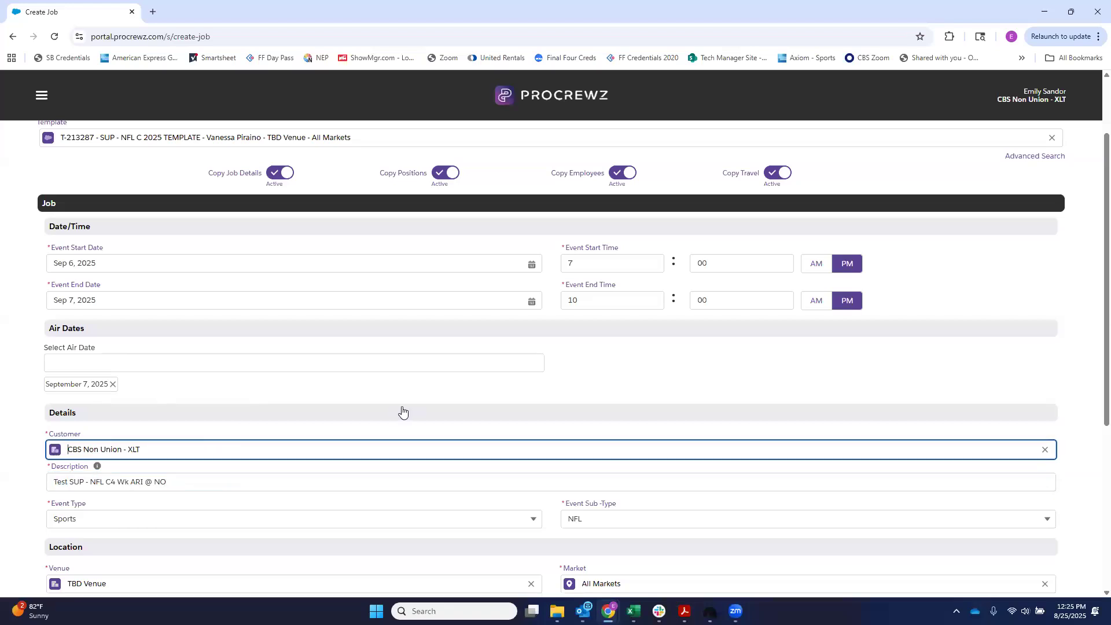
Step: Replace the placeholder venue with Caesars Superdome
scroll(382, 412, down, 1)
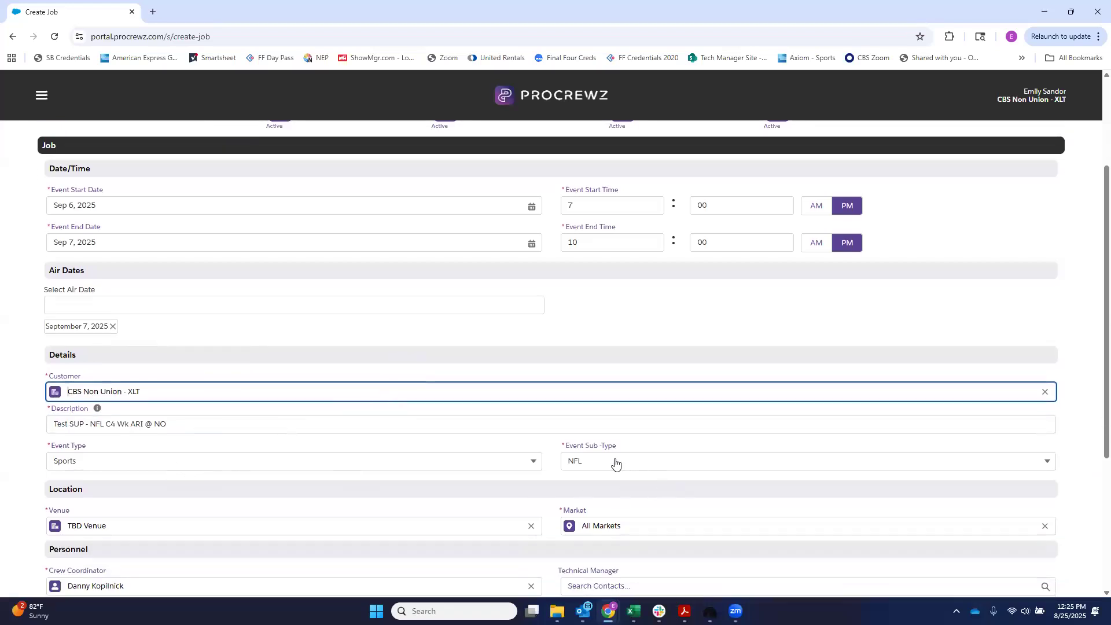
scroll(615, 463, down, 2)
click(79, 409)
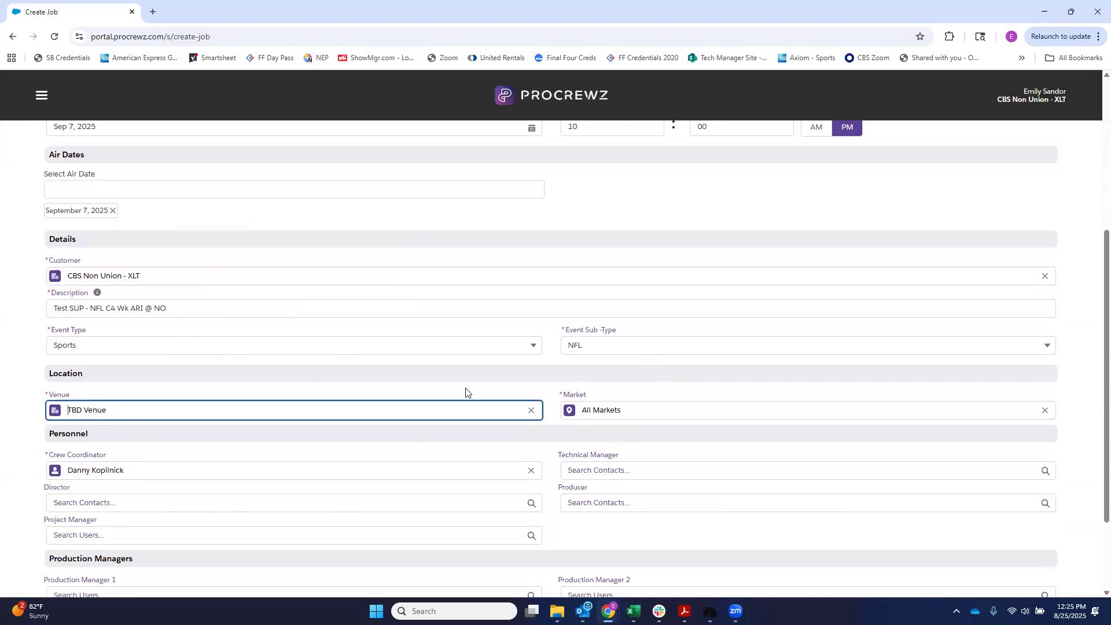
click(531, 411)
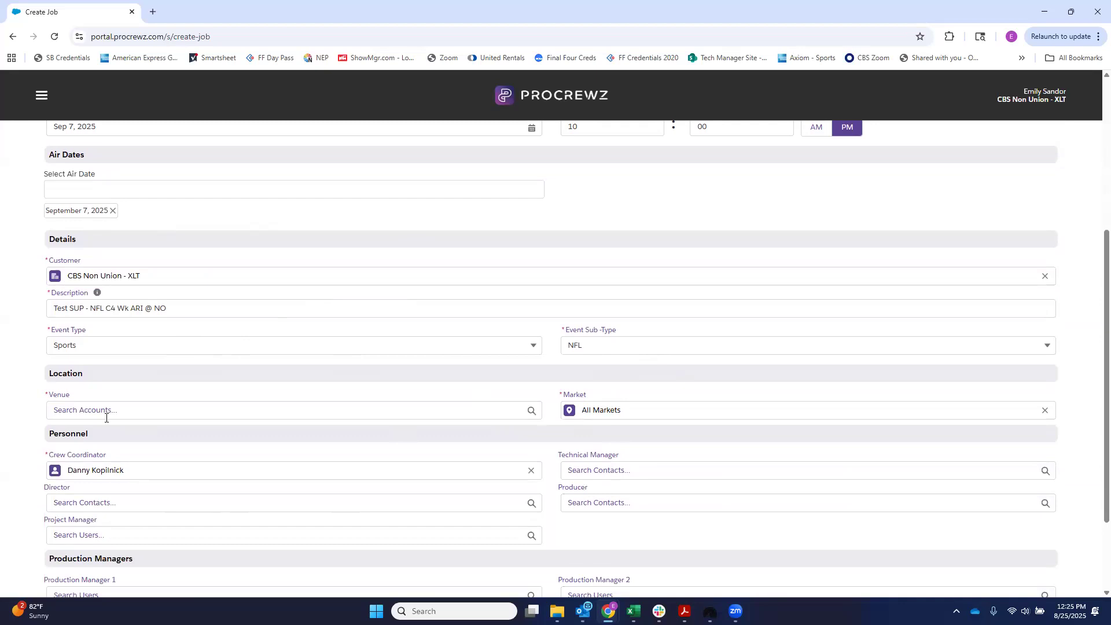
text(ca)
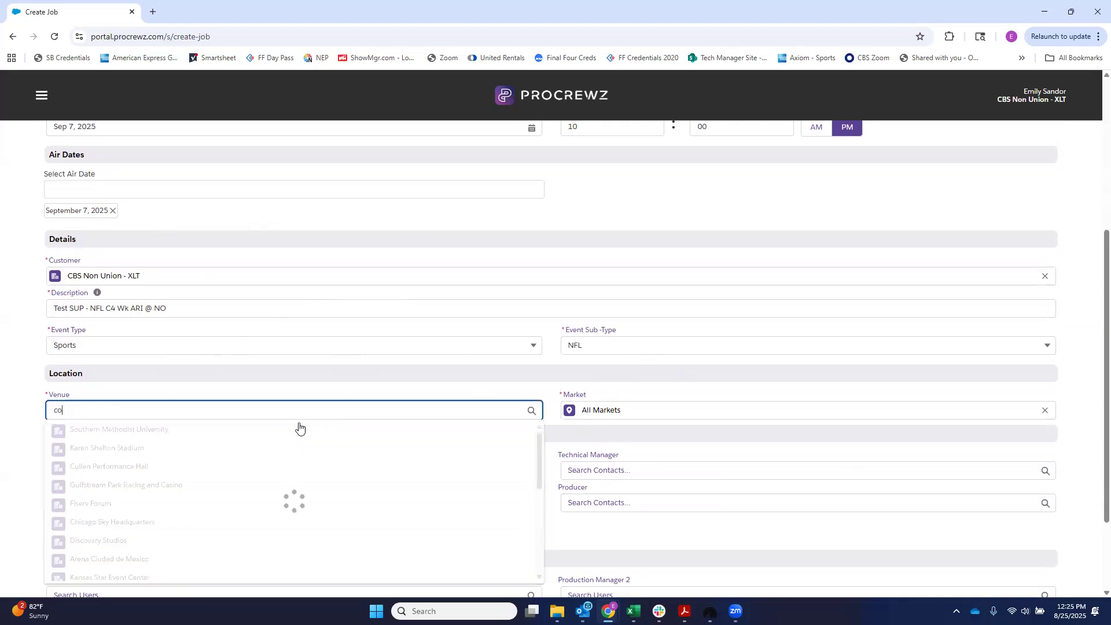
text(es)
click(195, 449)
Step: Replace the crew coordinator copied from the template with the logged-in coordinator's own name, and save the new job
scroll(465, 363, down, 3)
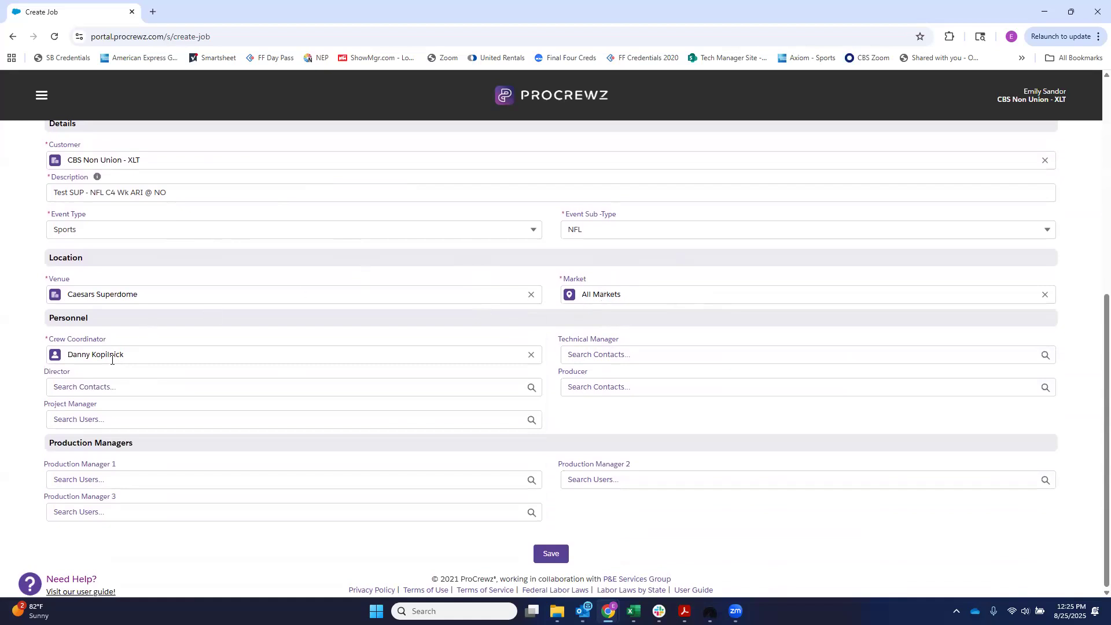
click(151, 356)
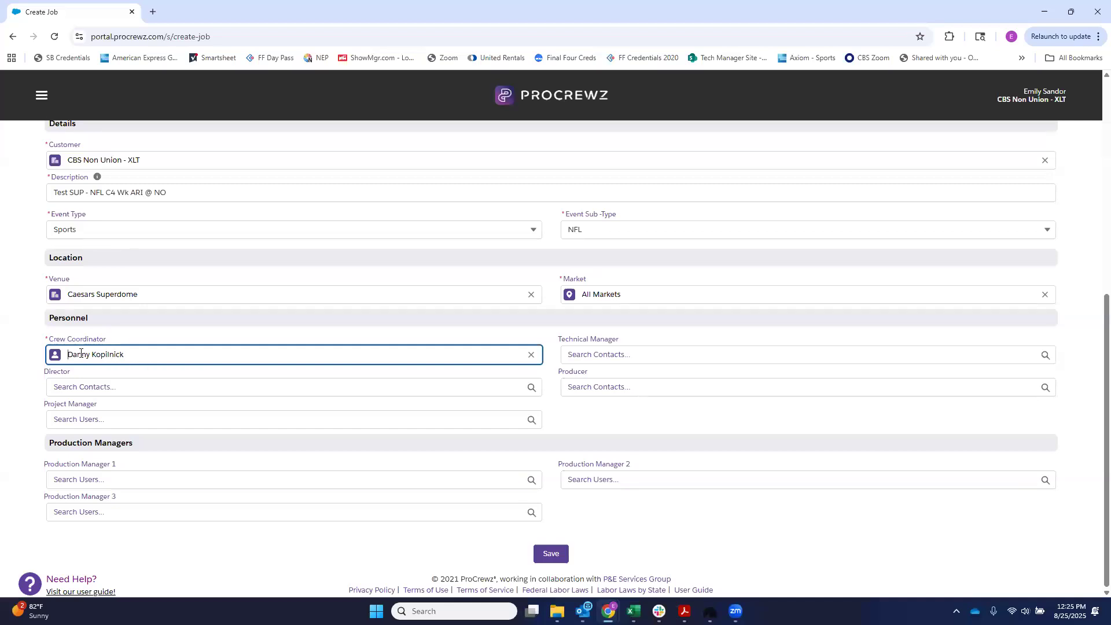
click(530, 356)
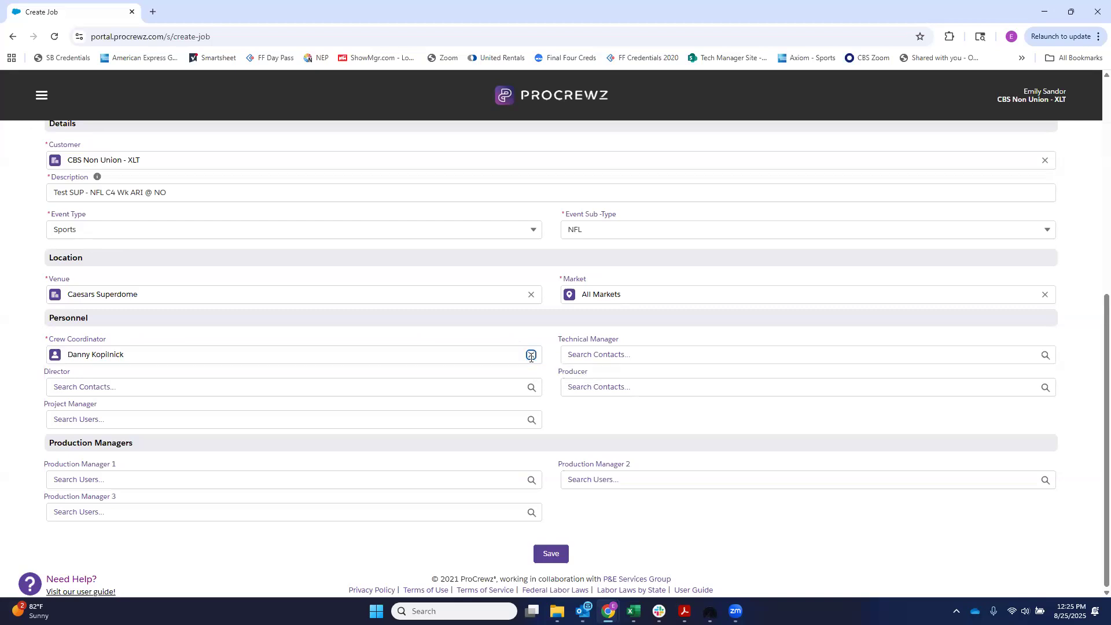
click(92, 350)
text(Emily)
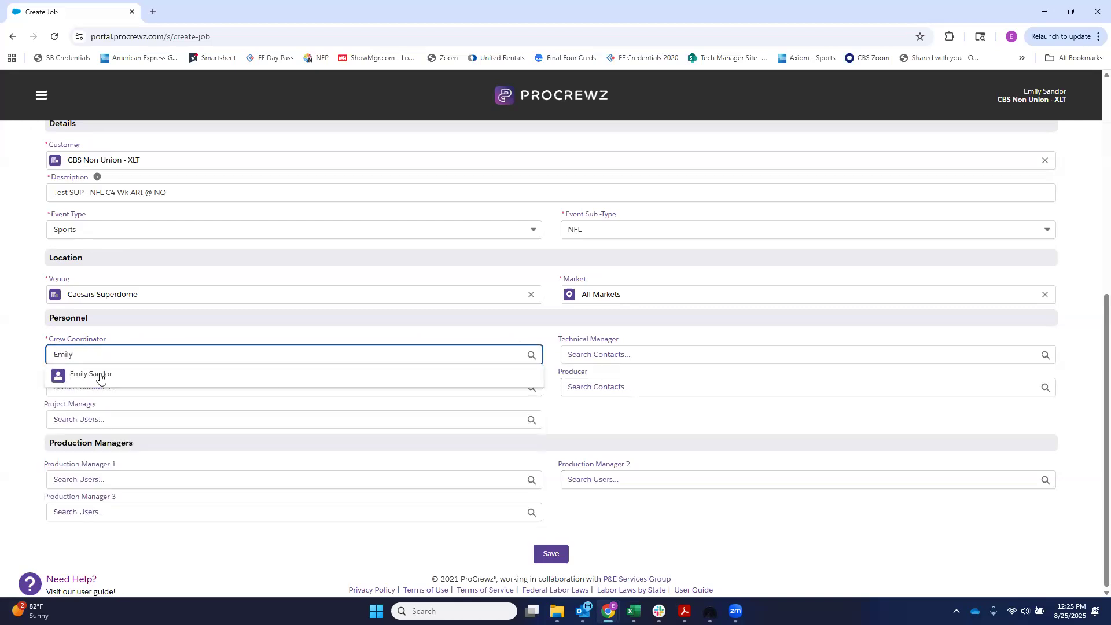
click(99, 377)
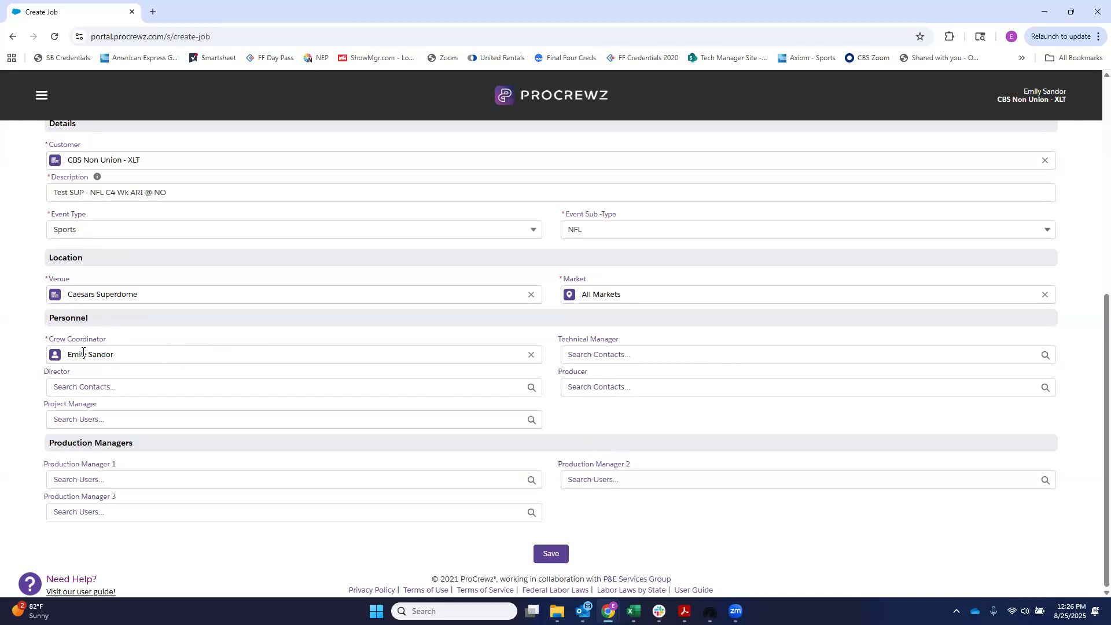
click(550, 554)
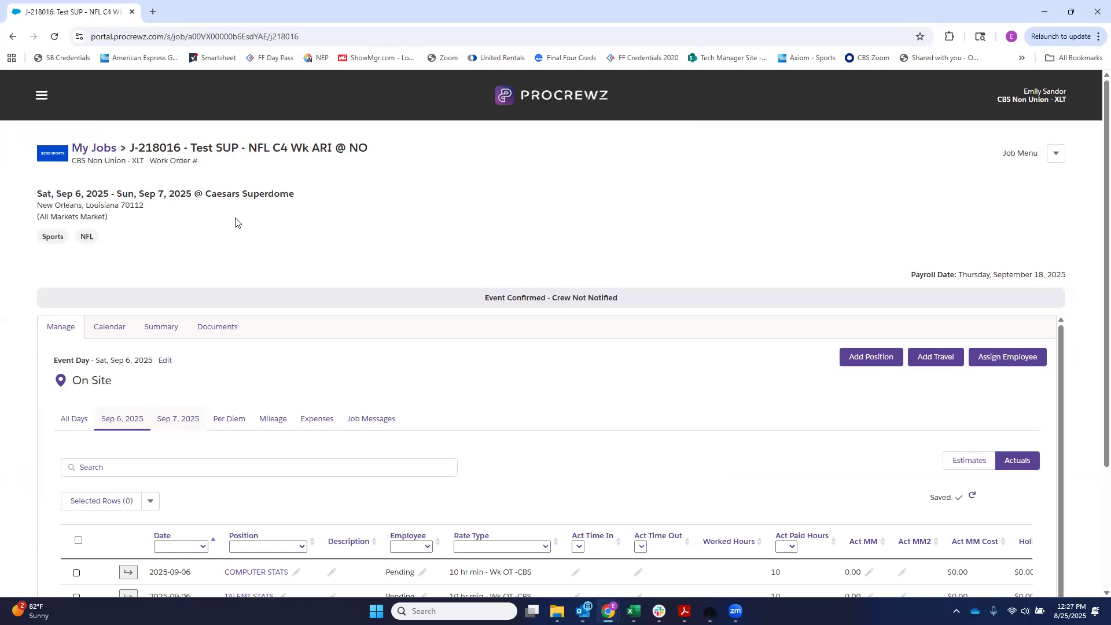
Step: Edit the job's schedule so the event starts on Sep 5, 2025, and save it
click(1054, 165)
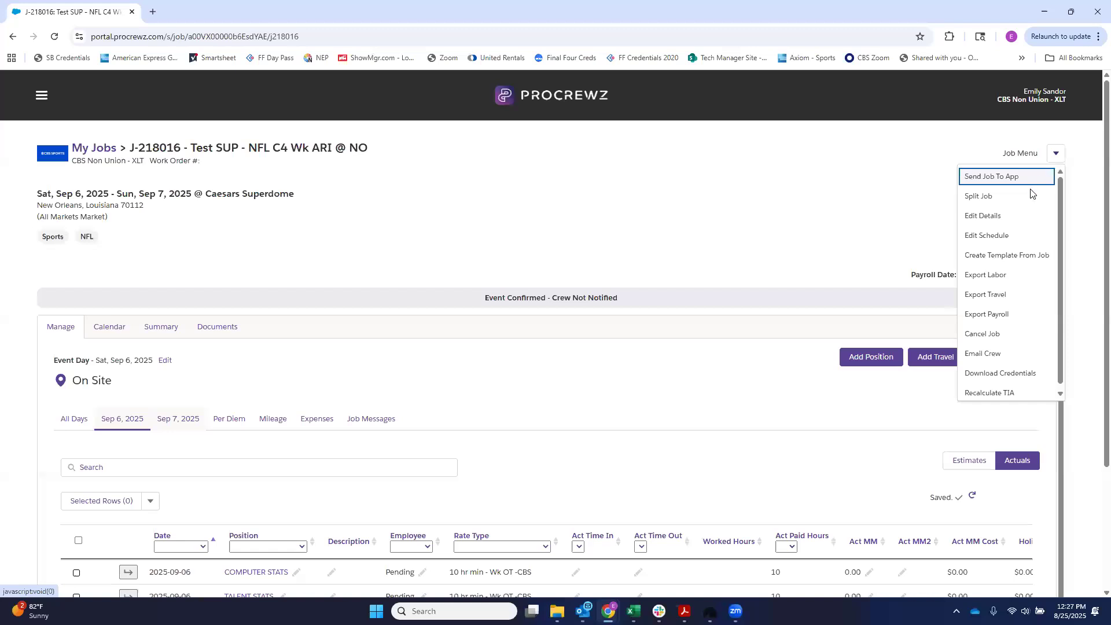
click(1019, 239)
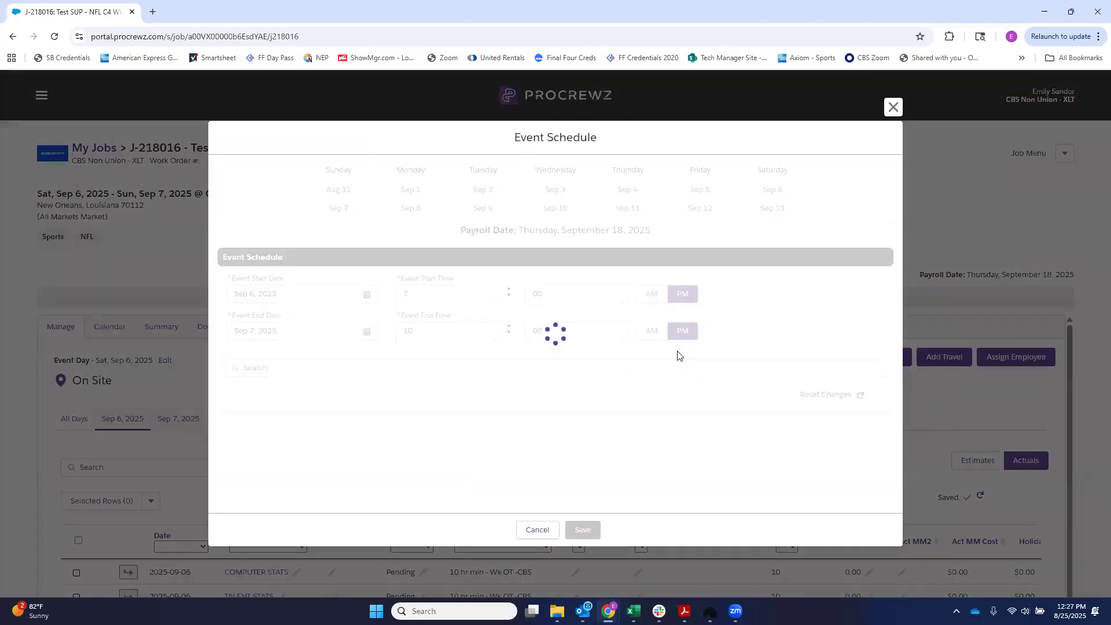
click(261, 293)
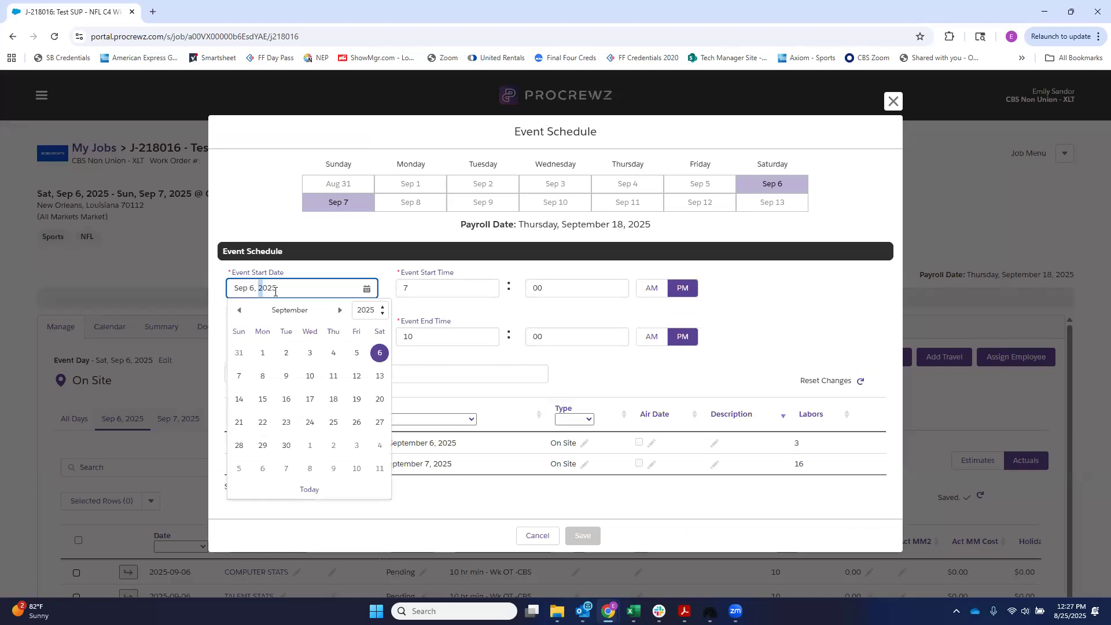
click(356, 355)
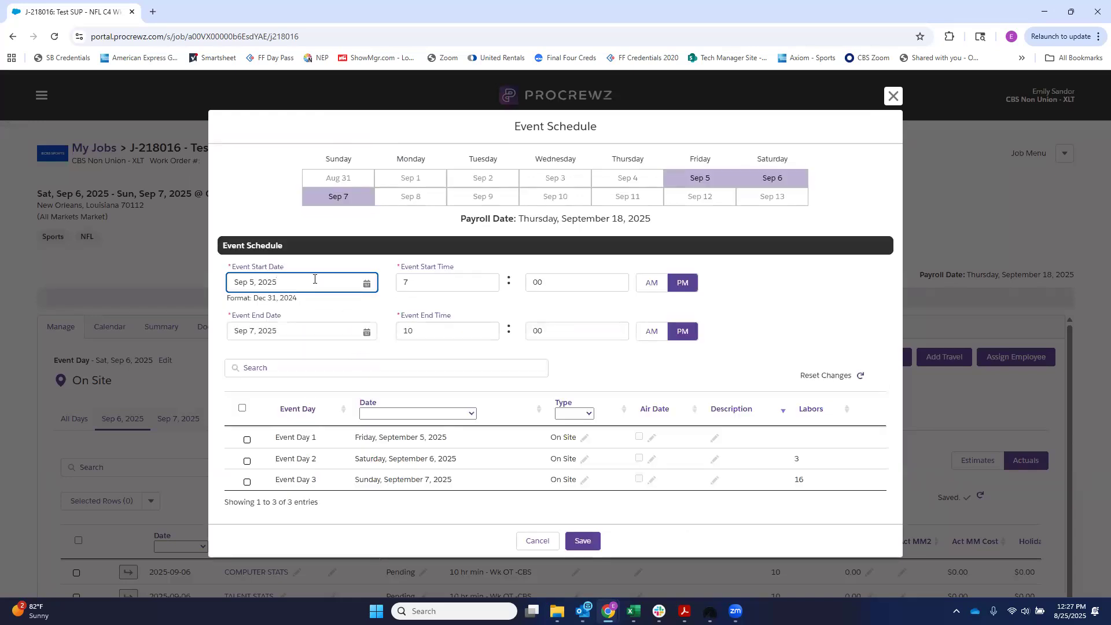
click(583, 541)
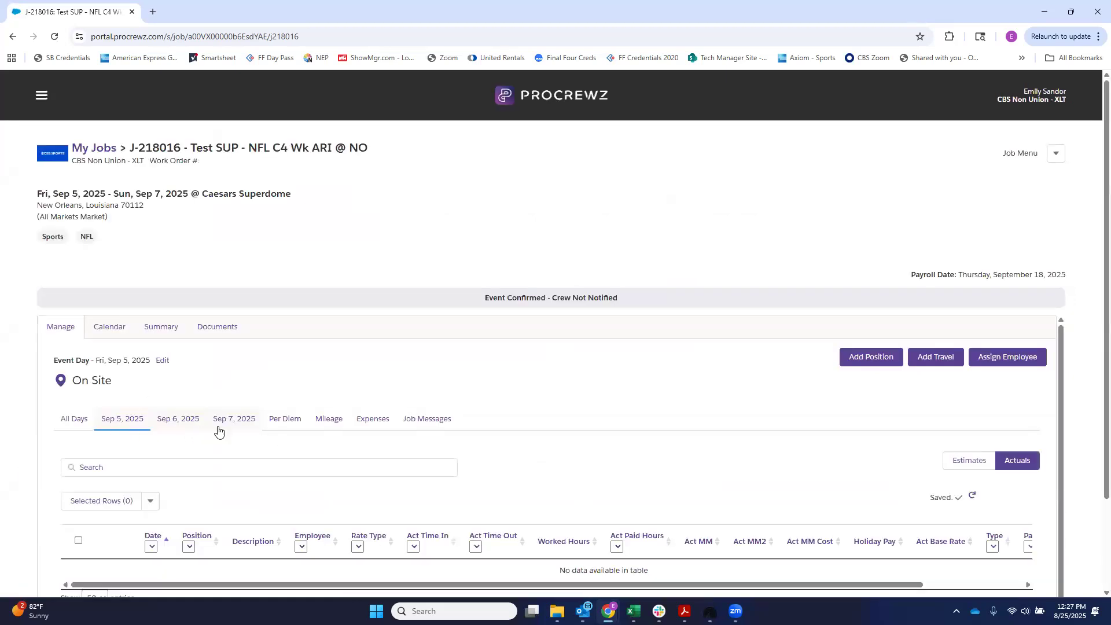
Step: Review the positions scheduled on each event day in the job's calendar view
click(246, 422)
scroll(290, 373, down, 1)
scroll(290, 376, up, 1)
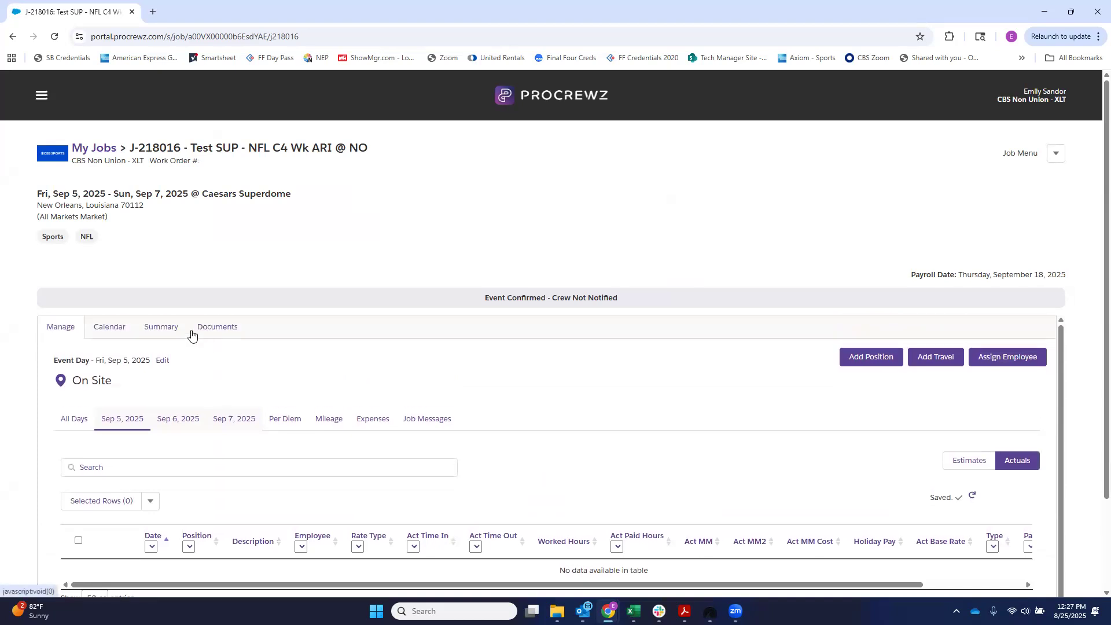
click(115, 331)
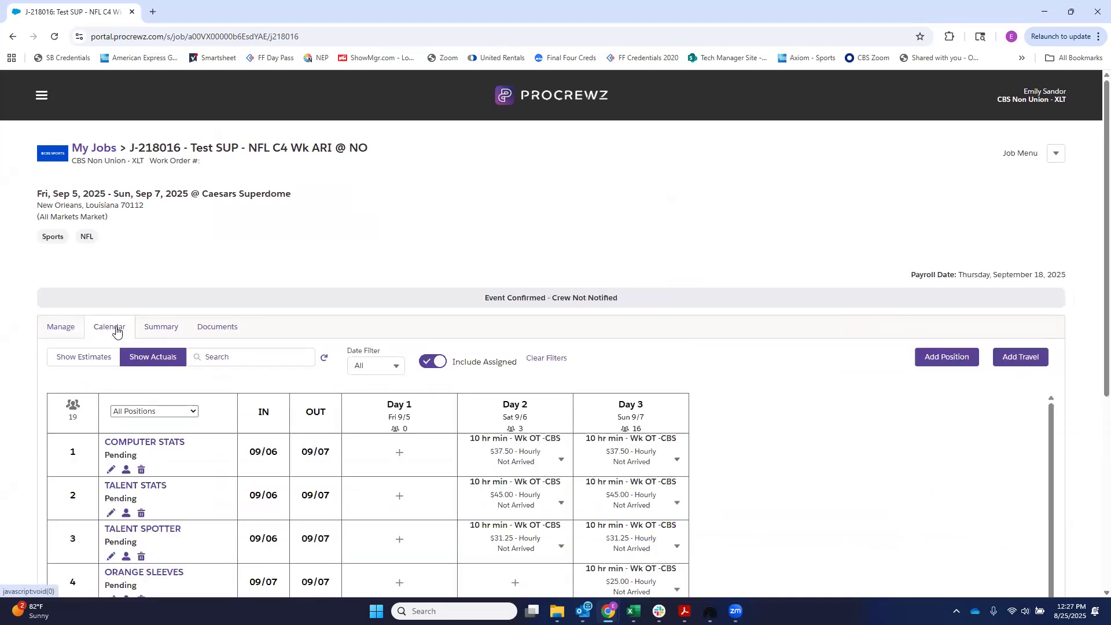
scroll(253, 455, down, 1)
scroll(253, 455, up, 2)
scroll(687, 287, down, 2)
scroll(275, 504, down, 2)
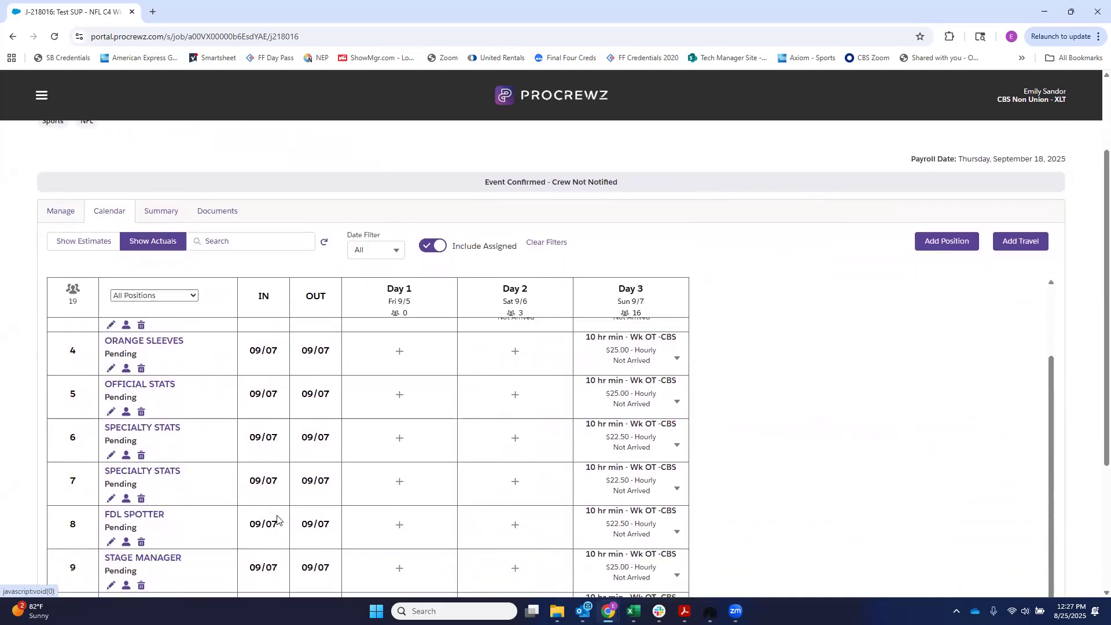
scroll(277, 519, down, 4)
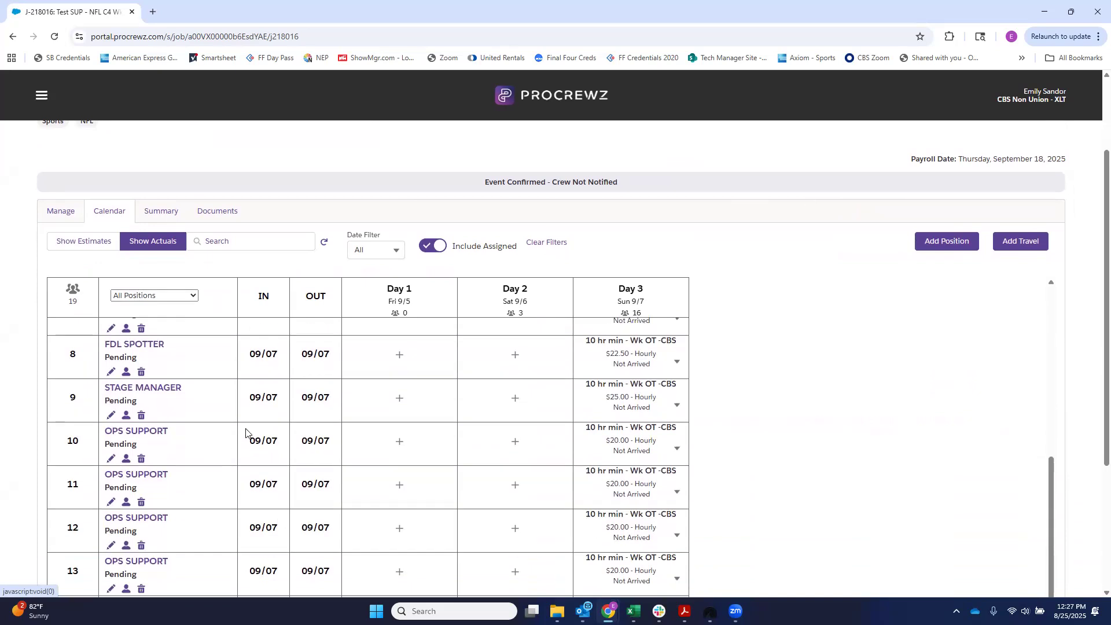
Step: Look through the rest of the job's position list, down to the OPS SUPPORT - LEAD row
scroll(248, 427, down, 2)
scroll(182, 541, down, 2)
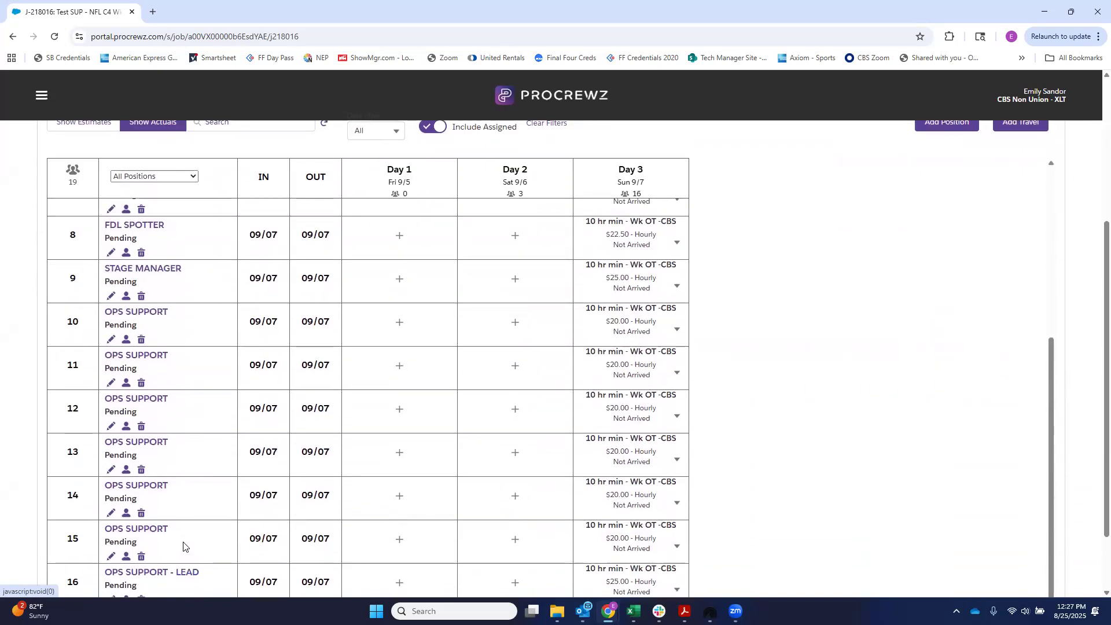
scroll(172, 408, up, 5)
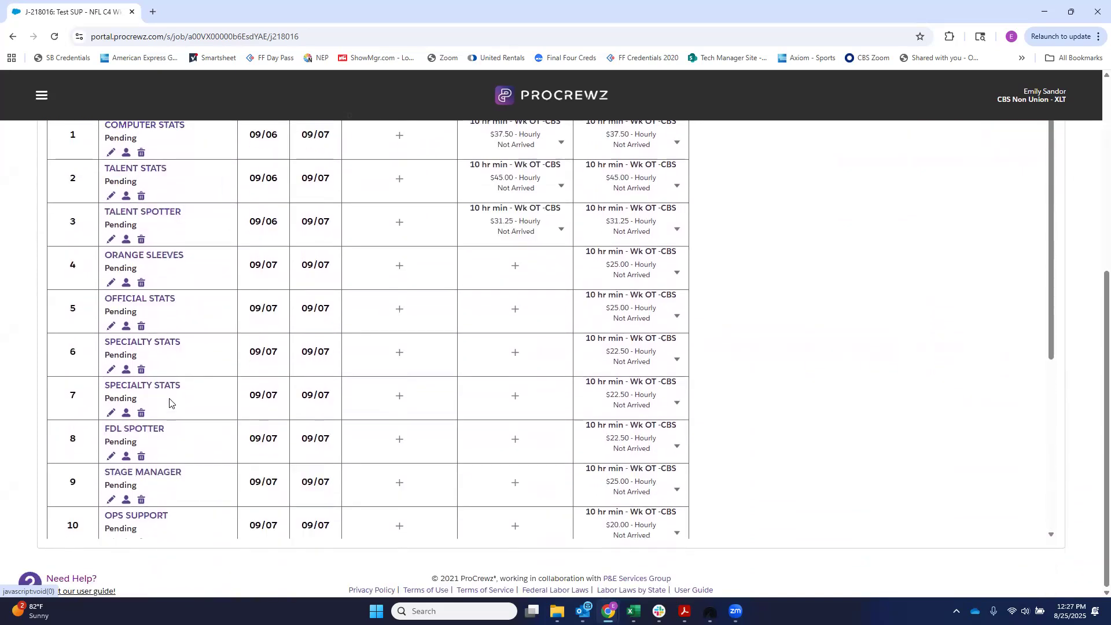
scroll(463, 370, up, 4)
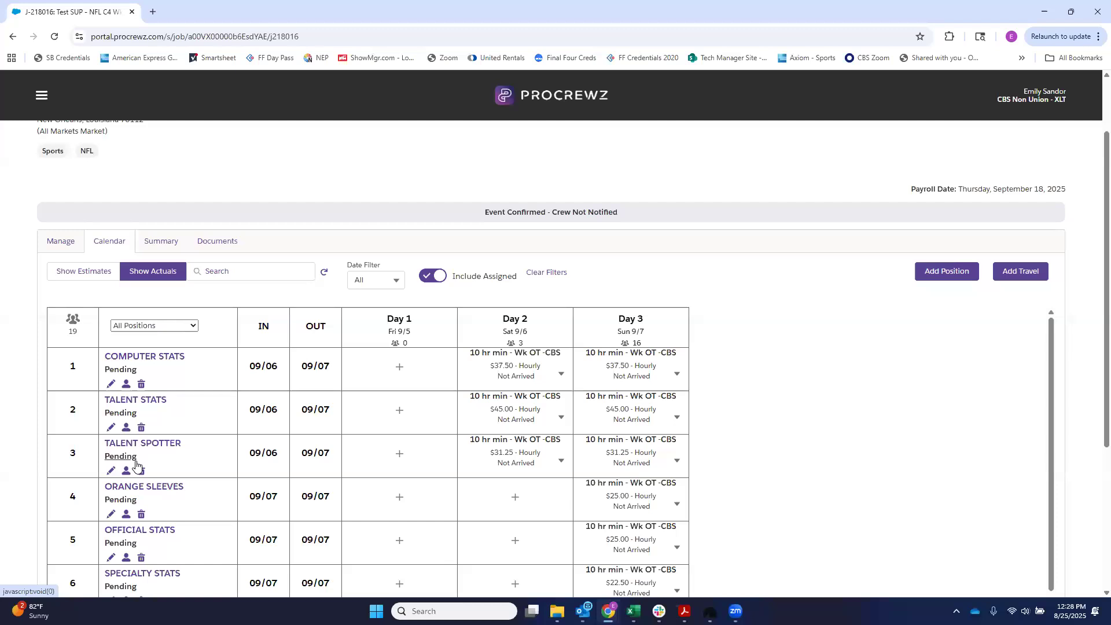
Step: Try to find an employee by last name for the COMPUTER STATS position, and leave the shift without saving
click(111, 385)
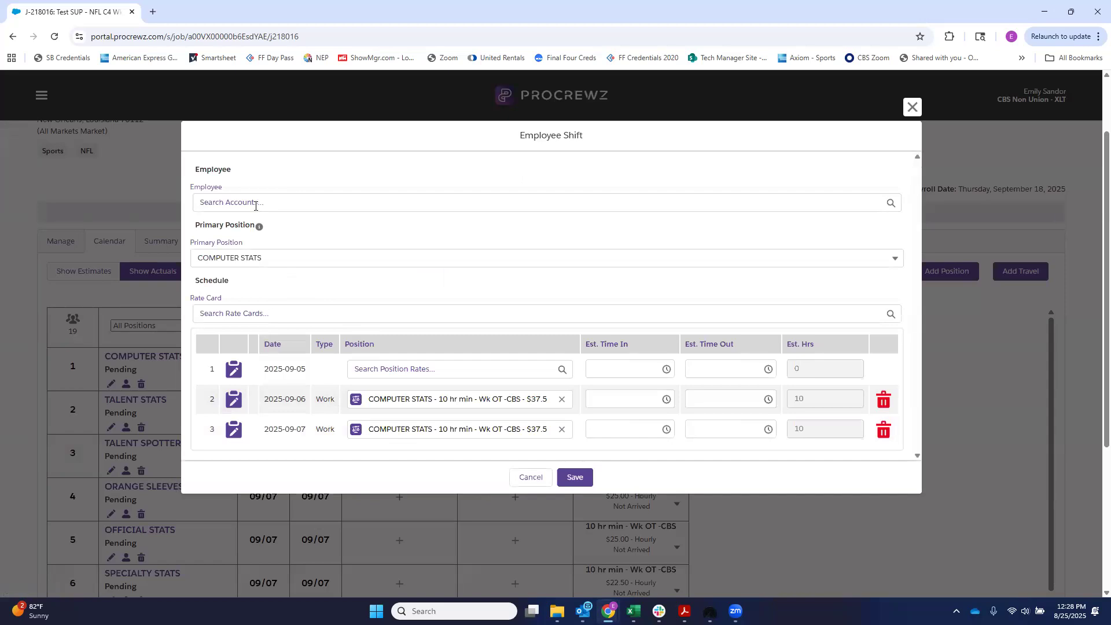
click(255, 204)
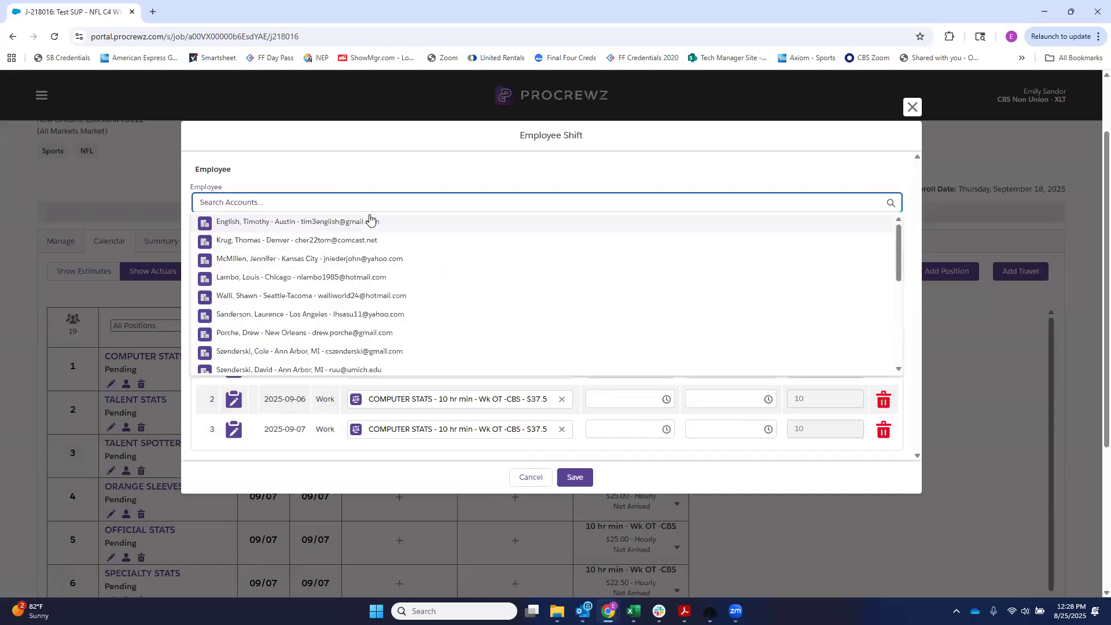
text(m)
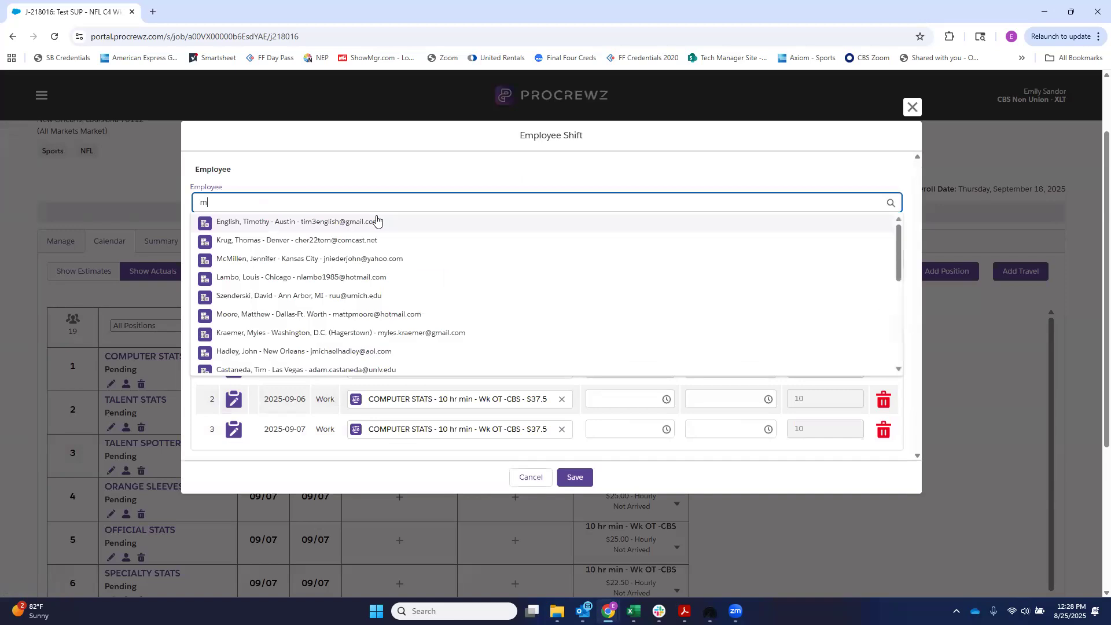
text(ader)
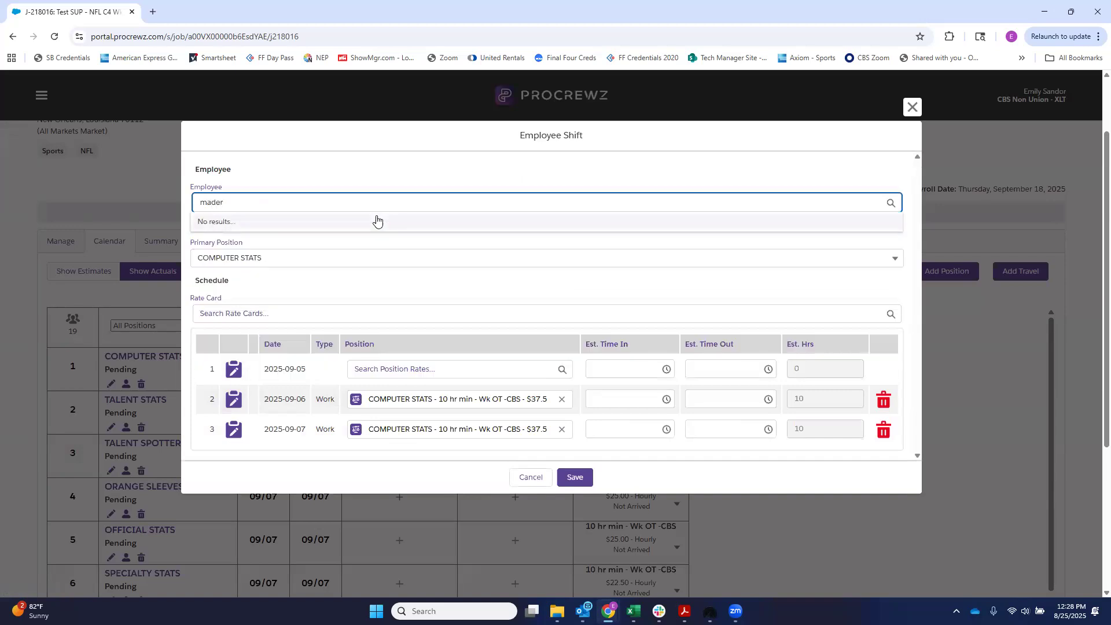
click(341, 158)
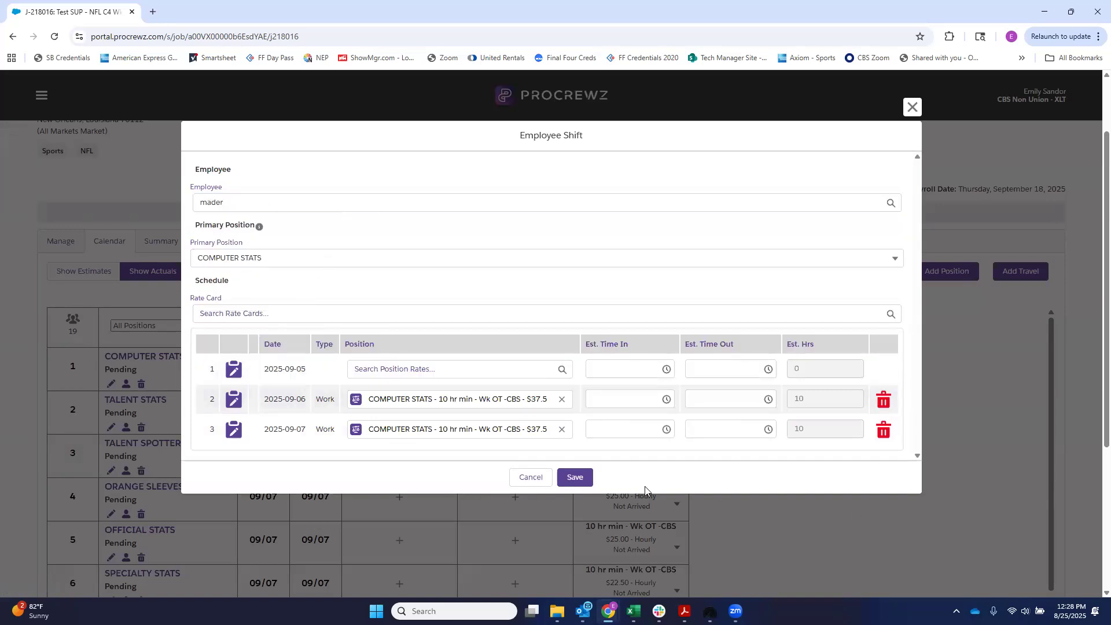
click(537, 485)
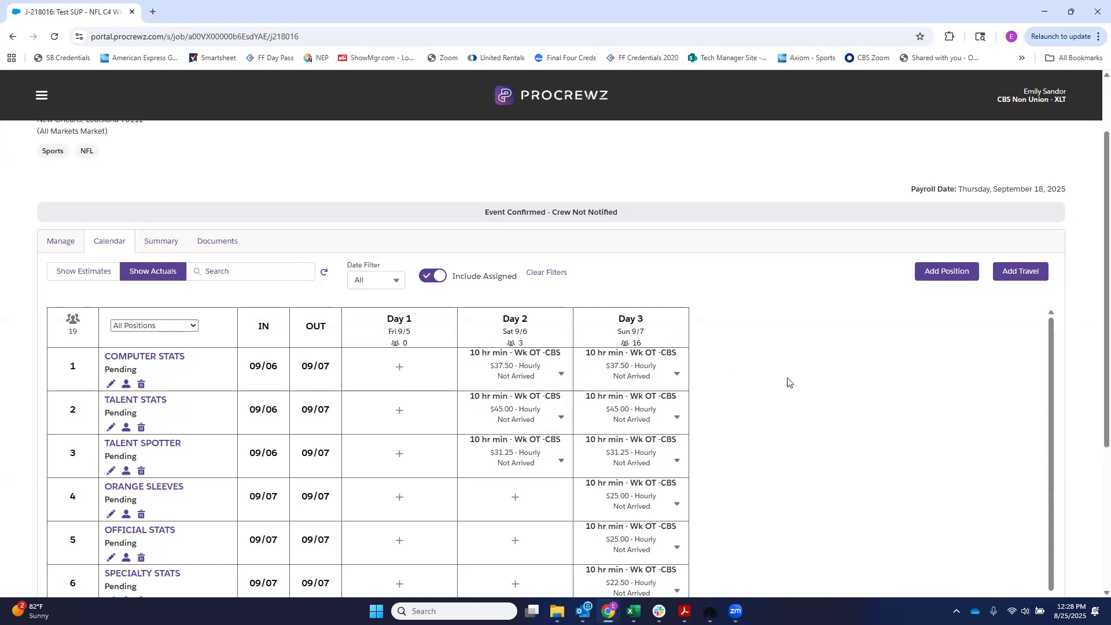
scroll(788, 382, down, 1)
scroll(772, 400, up, 1)
scroll(731, 436, up, 1)
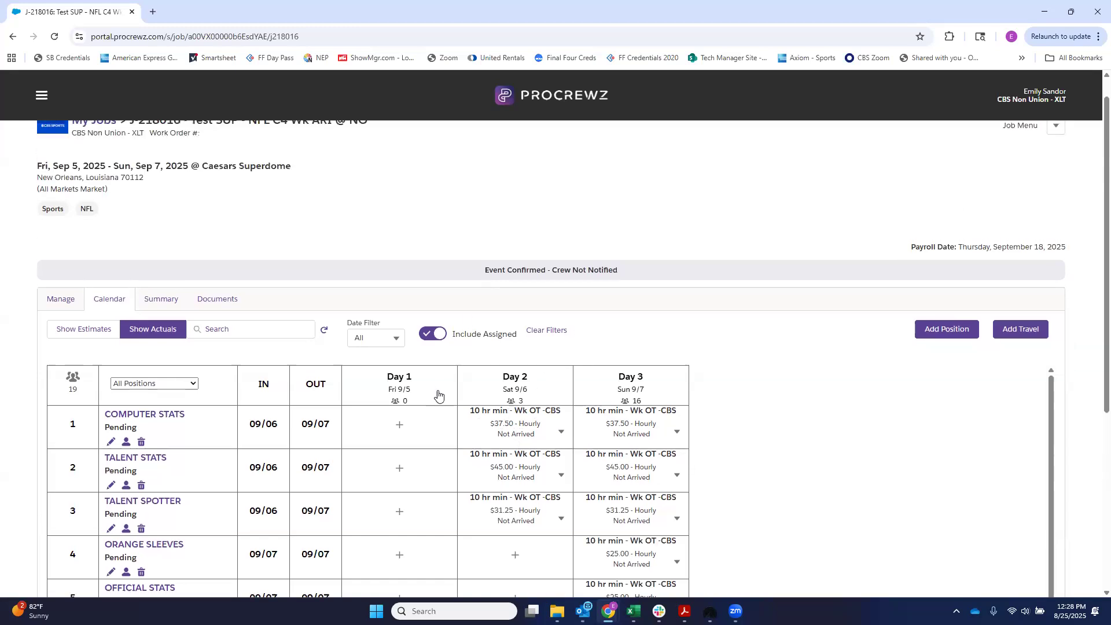
scroll(884, 407, down, 2)
scroll(884, 407, up, 2)
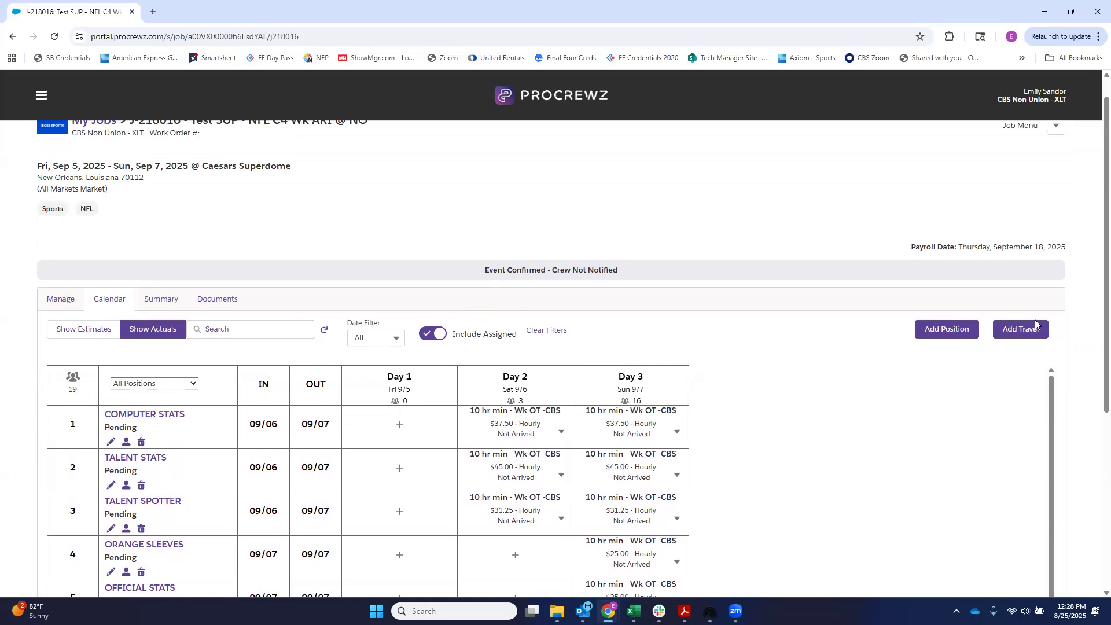
scroll(1073, 325, down, 3)
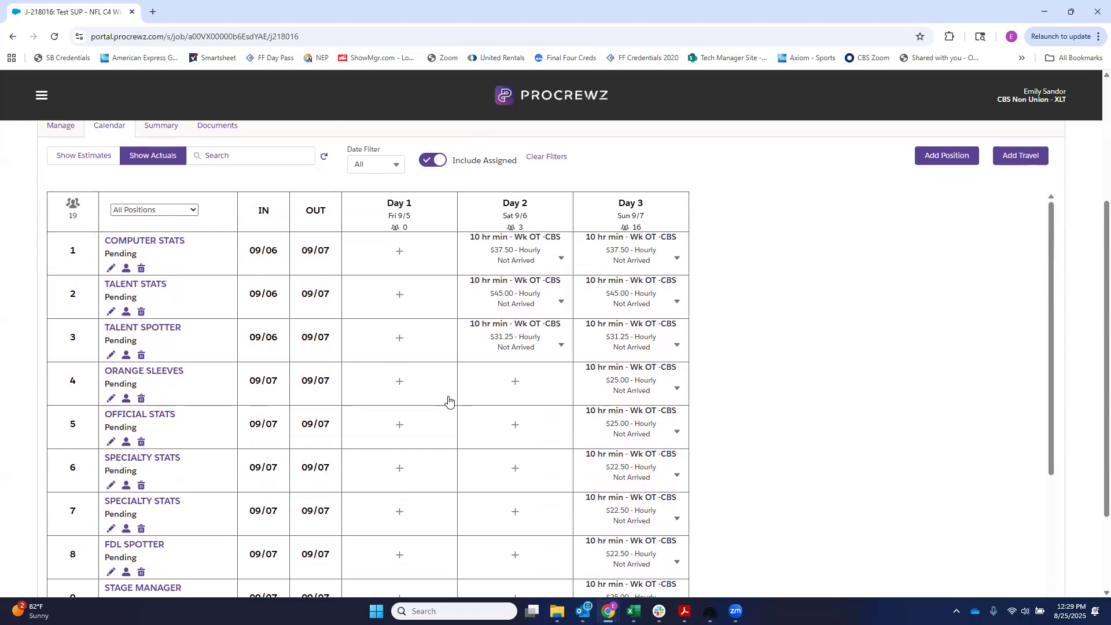
click(399, 382)
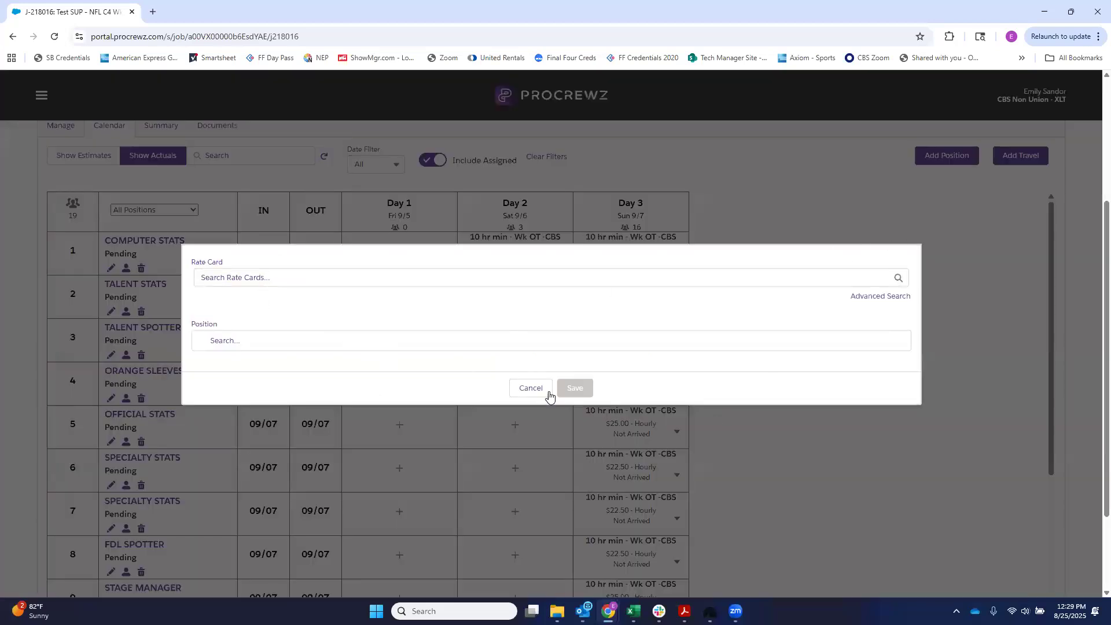
click(531, 387)
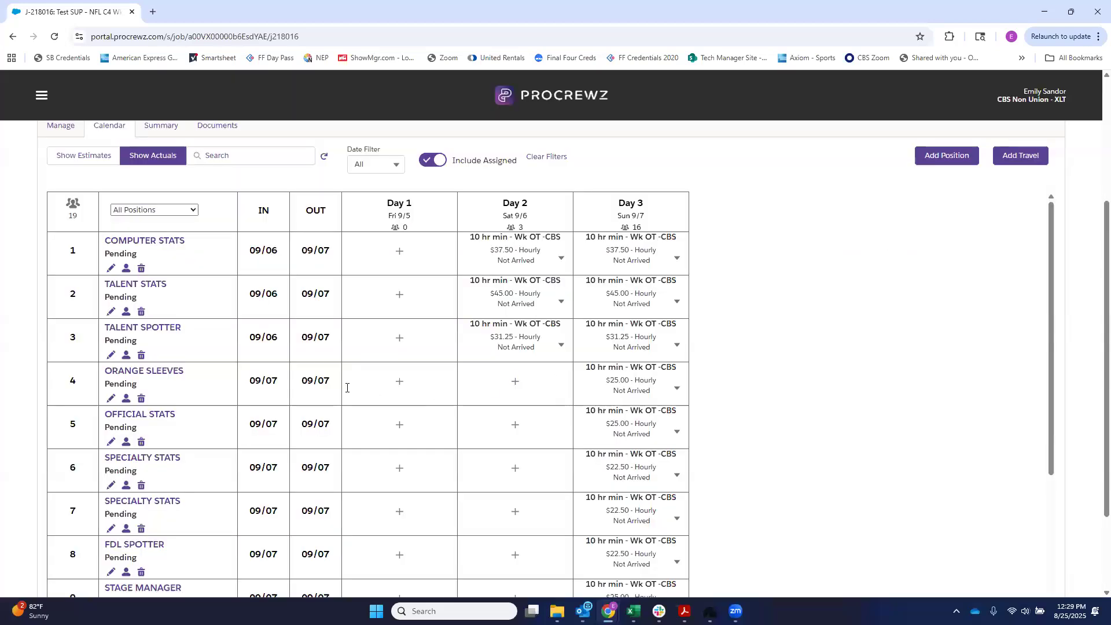
Step: Find the New Orleans crew member by last name and select them as employee for the ORANGE SLEEVES shift
click(127, 398)
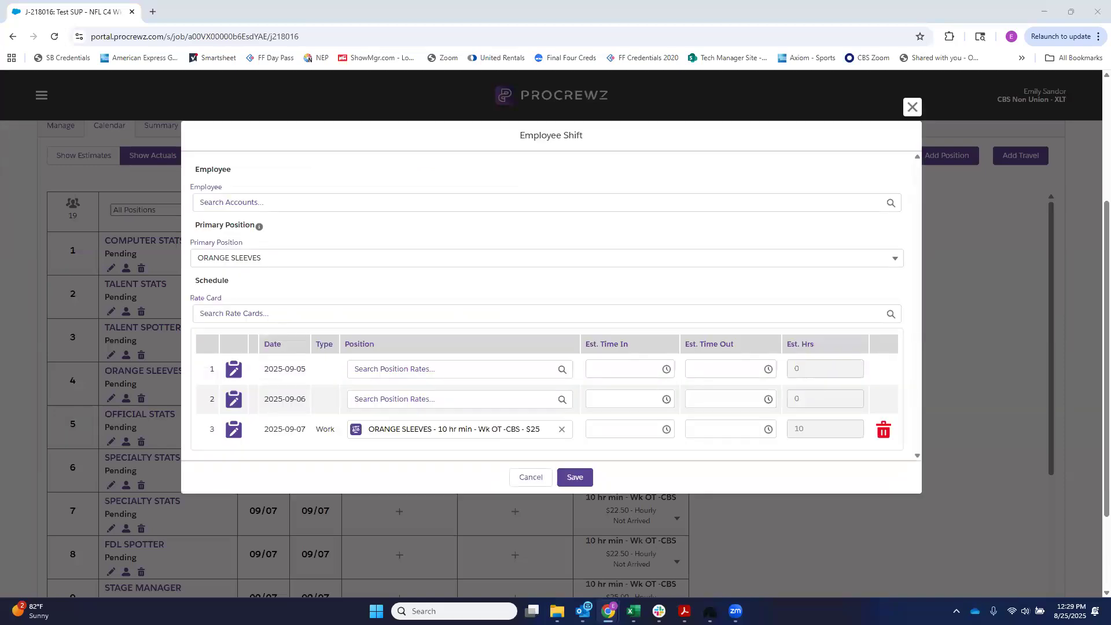
click(227, 207)
text(pierc)
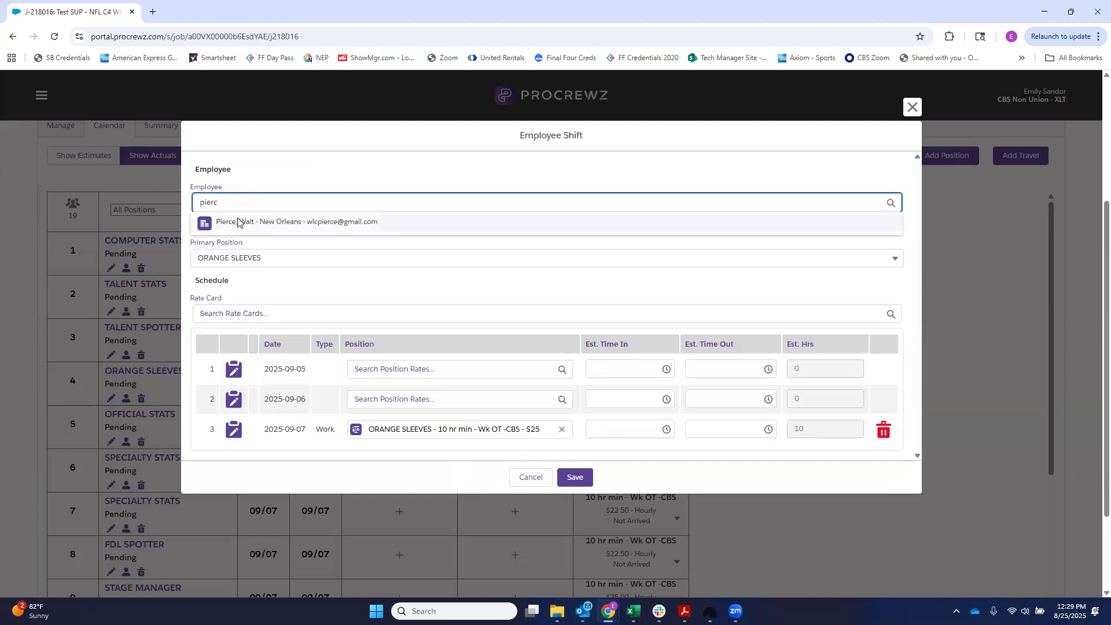
click(240, 221)
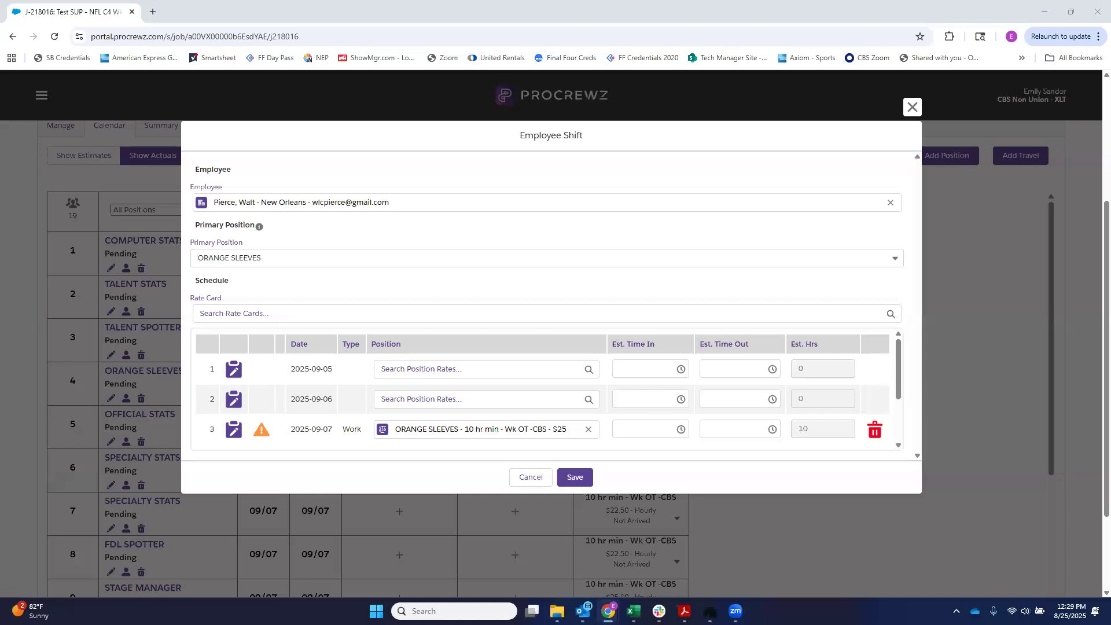
Step: Reselect the 2025-09-07 ORANGE SLEEVES rate as $25 from rate card XLT CBS NON UNION 10W 10 01 24, and save the shift
click(528, 433)
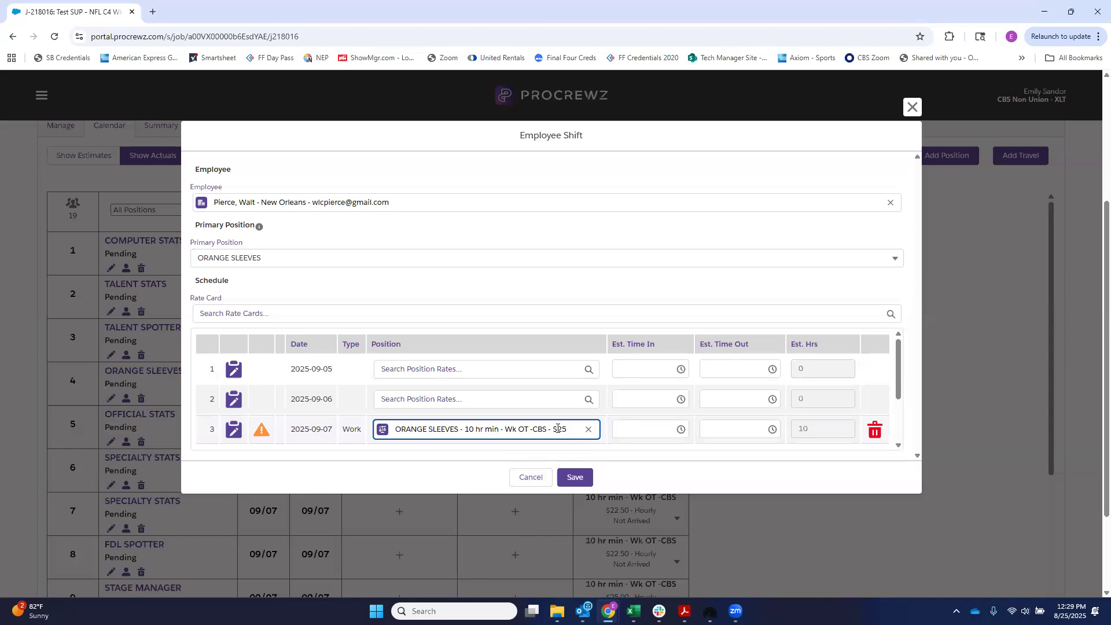
click(589, 431)
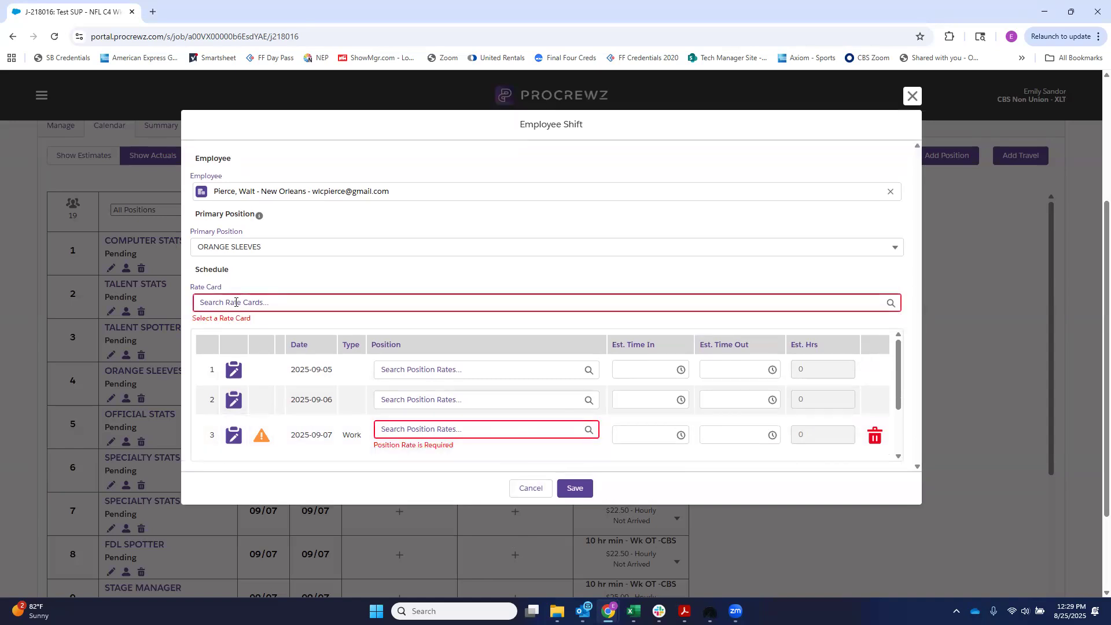
click(259, 302)
click(249, 356)
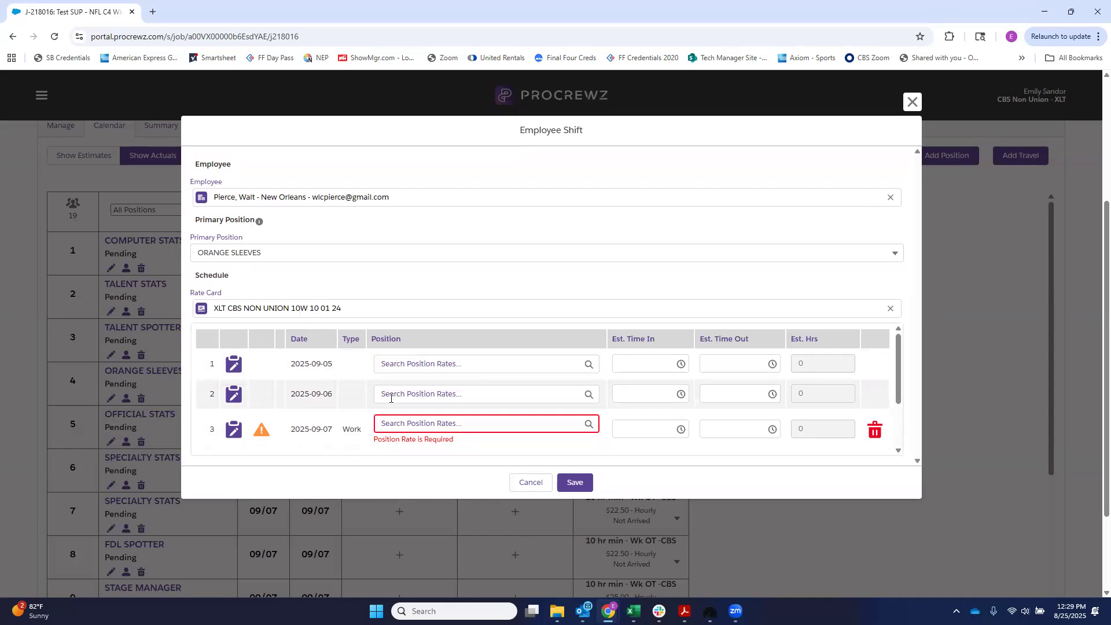
click(405, 424)
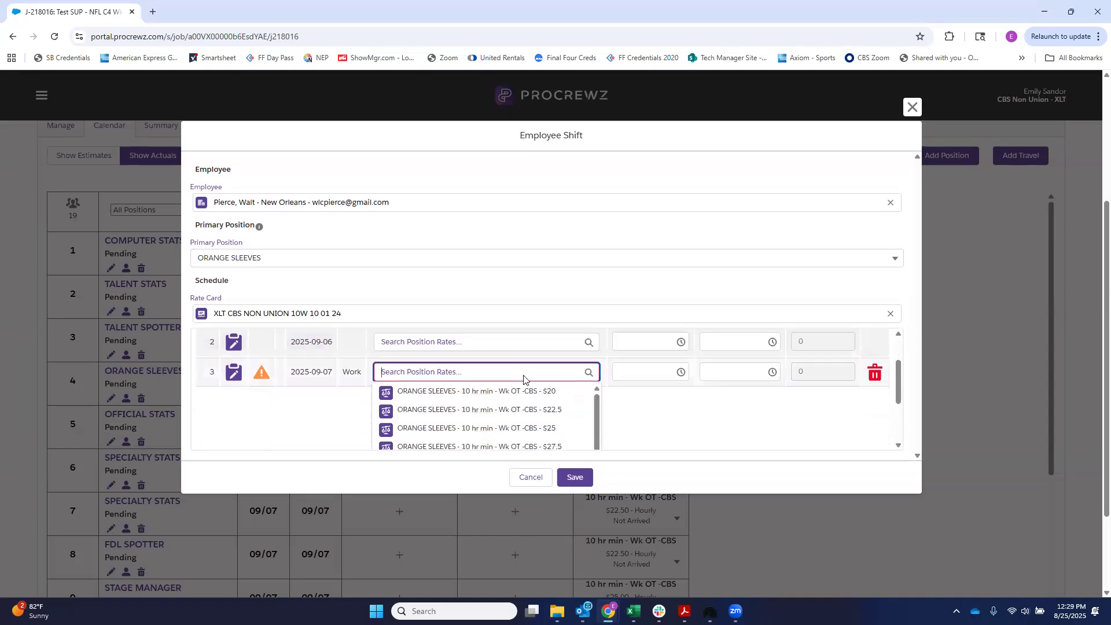
scroll(523, 379, down, 2)
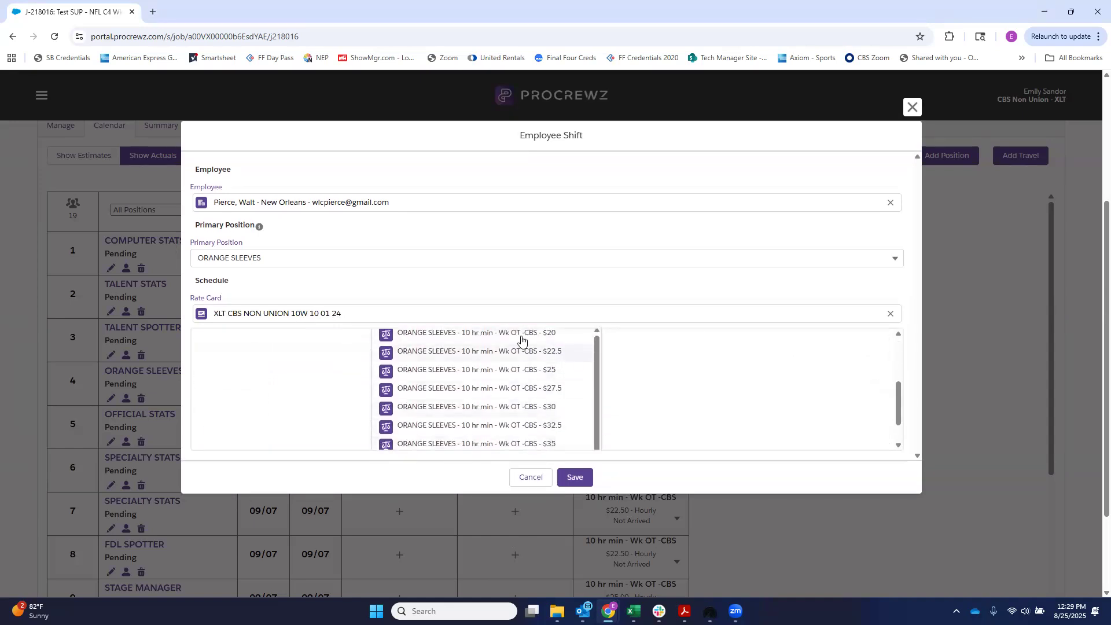
click(533, 378)
click(575, 477)
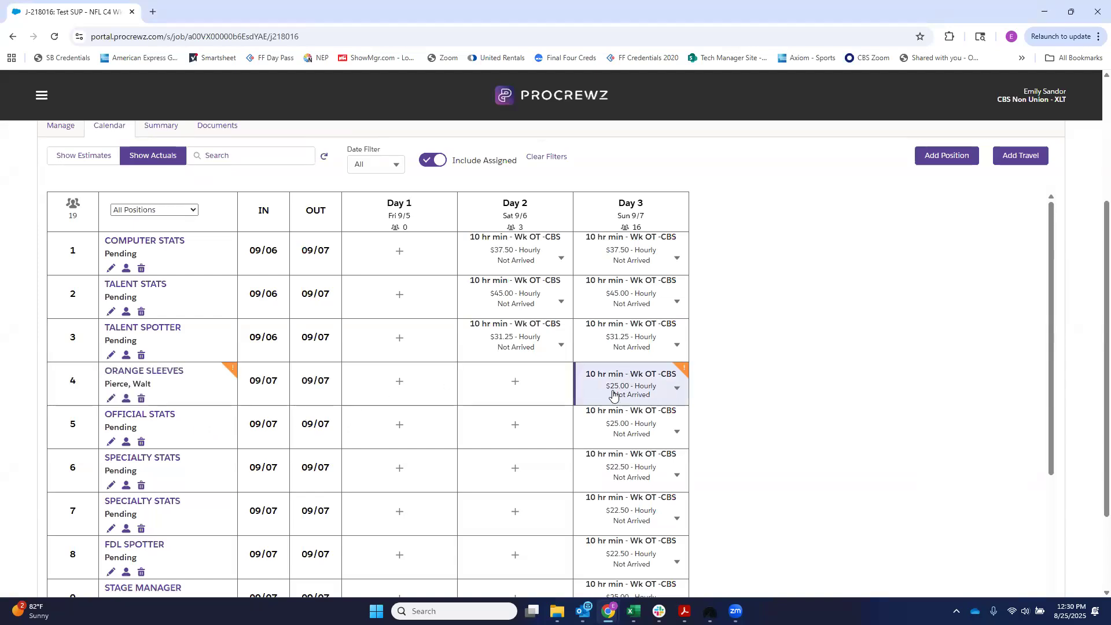
Step: Find the New Orleans crew member by last name and select them as employee for the OFFICIAL STATS shift
mouse_move(234, 375)
mouse_move(677, 368)
scroll(835, 397, down, 2)
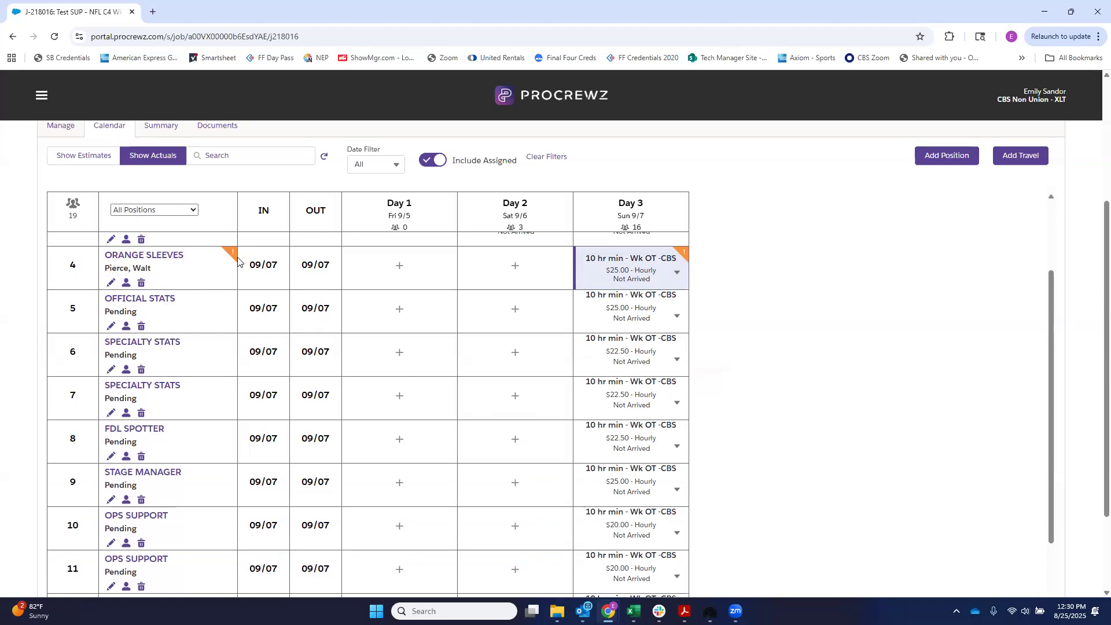
mouse_move(235, 258)
click(110, 325)
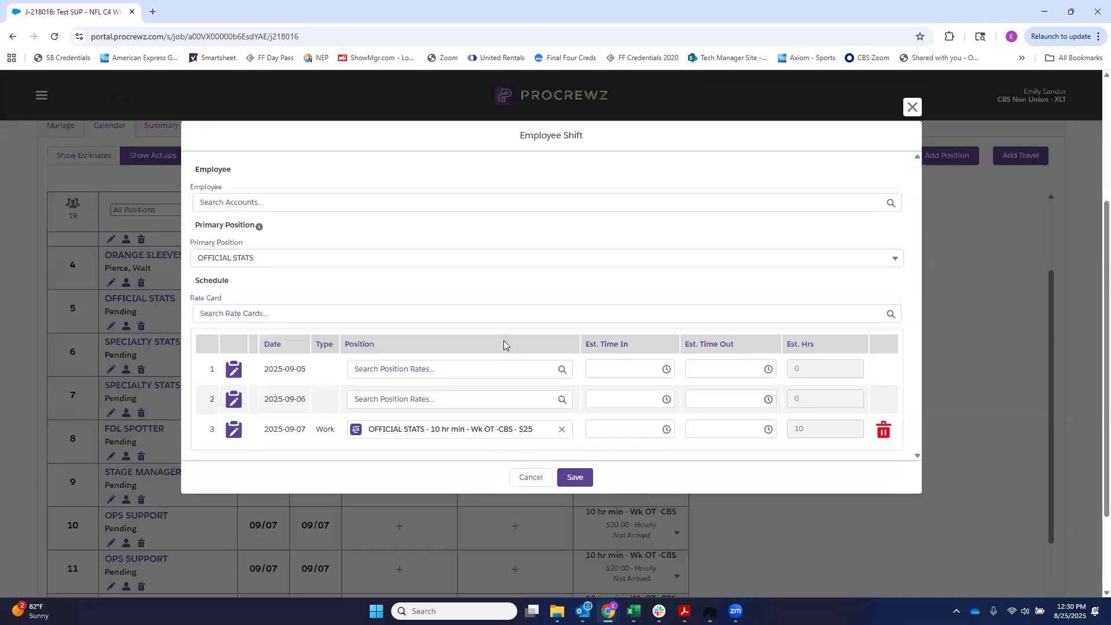
click(325, 202)
text(vanf)
key(BackSpace)
text(g)
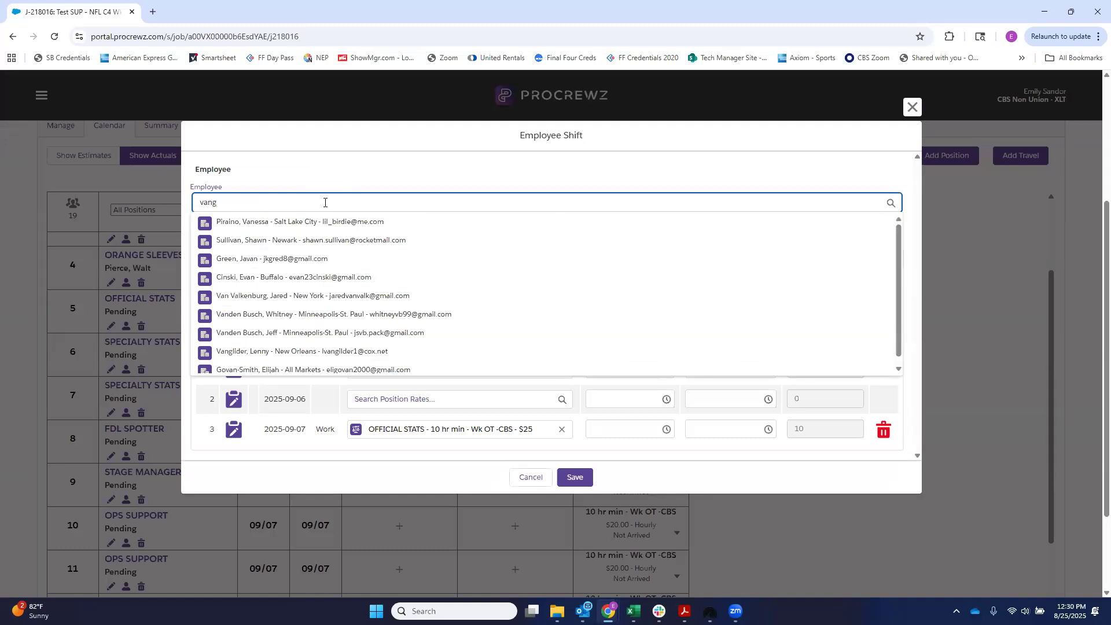
click(440, 352)
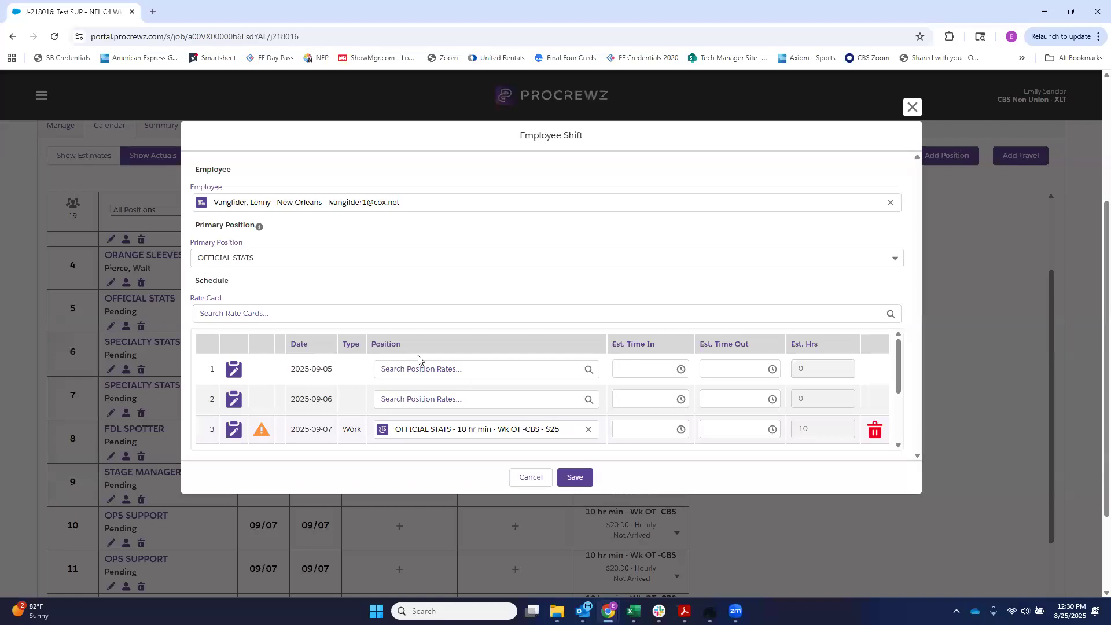
Step: Change the 2025-09-07 OFFICIAL STATS rate to $20 from rate card XLT CBS NON UNION 10W 10 01 24, and save the shift
scroll(405, 289, down, 1)
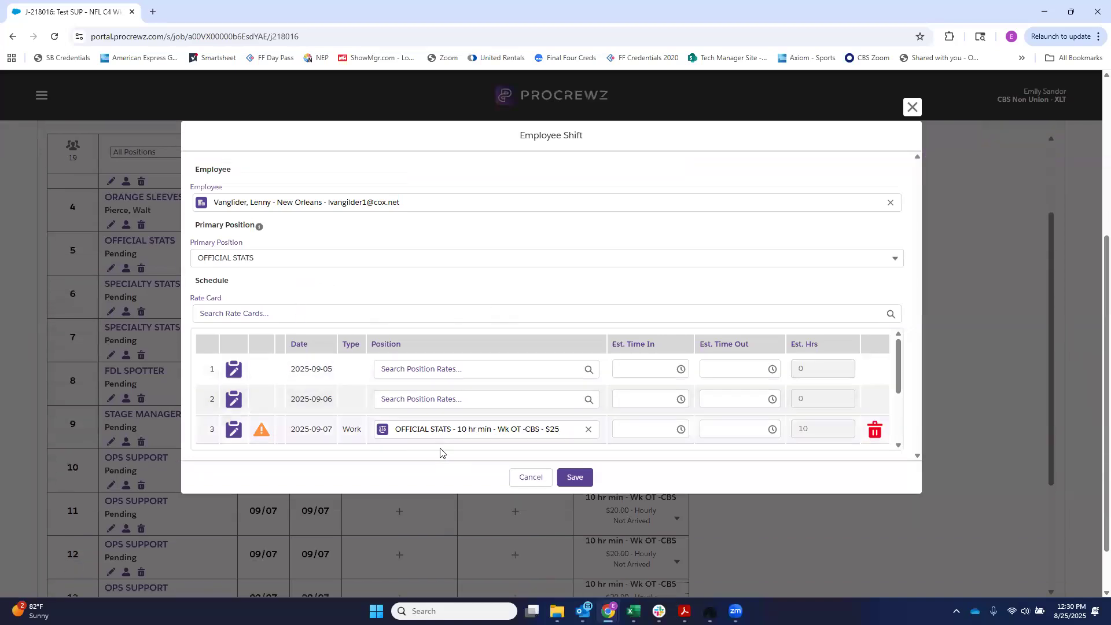
click(588, 429)
click(255, 301)
click(266, 365)
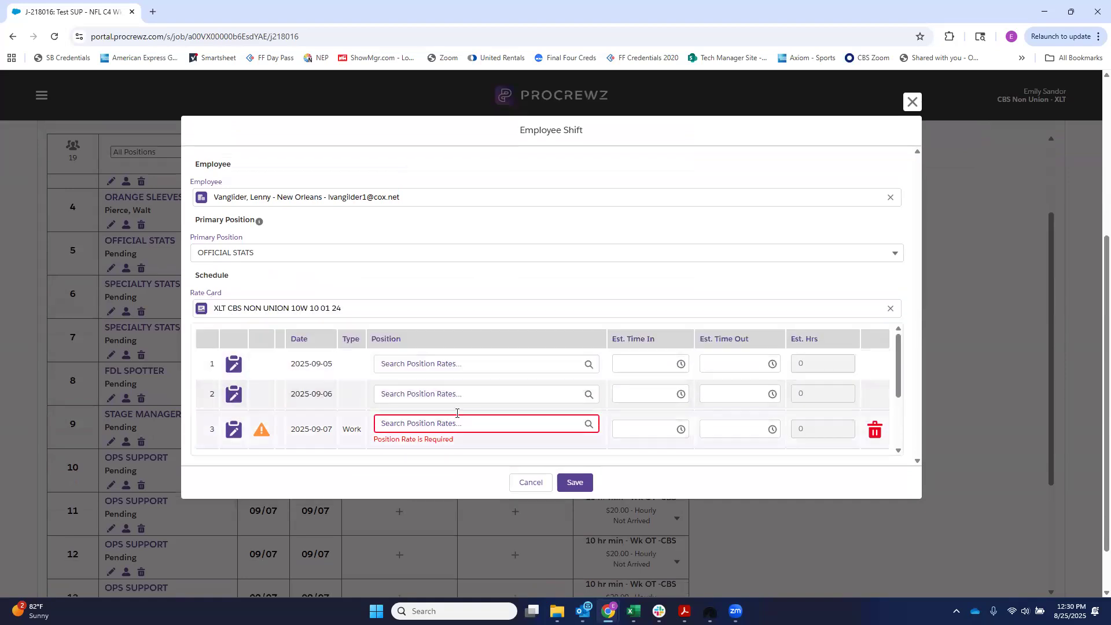
click(451, 423)
scroll(559, 440, down, 1)
click(555, 392)
click(566, 478)
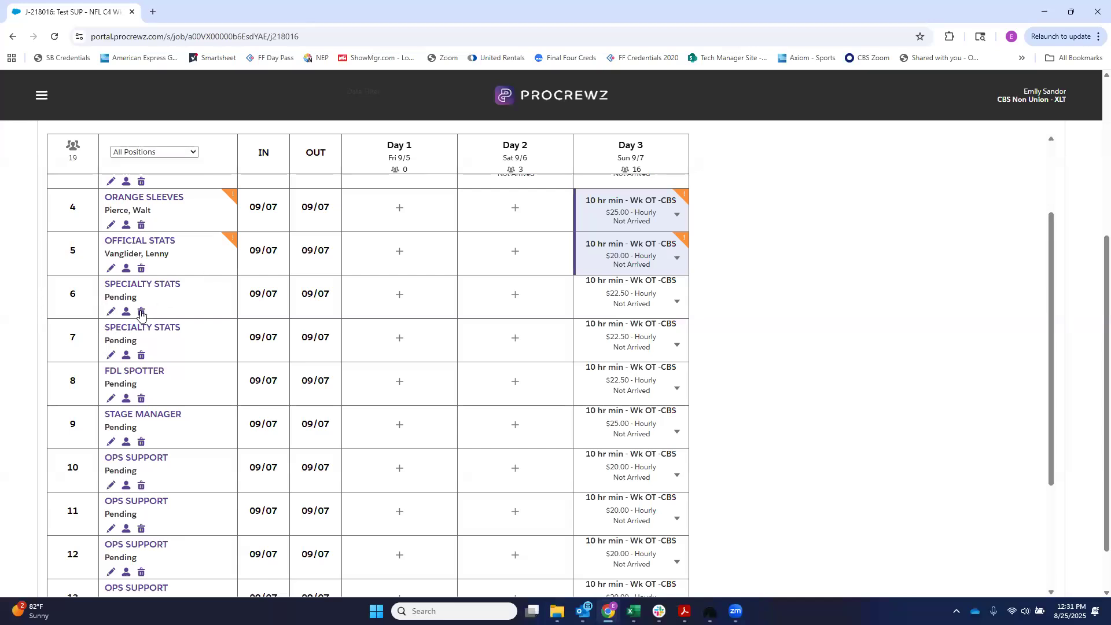
Step: Delete the first pending SPECIALTY STATS position, in row 6 of the calendar
click(142, 312)
click(343, 371)
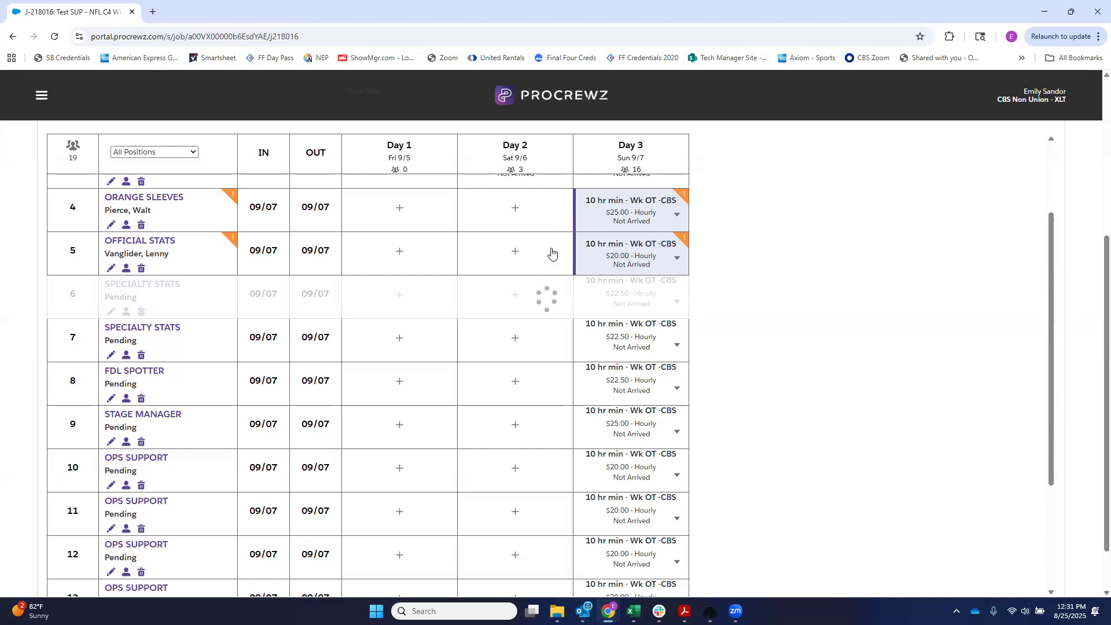
Step: Set up new positions for Sep 6 and Sep 7 only, using rate card XLT CBS NON UNION 10W 10 01 24
scroll(959, 401, up, 3)
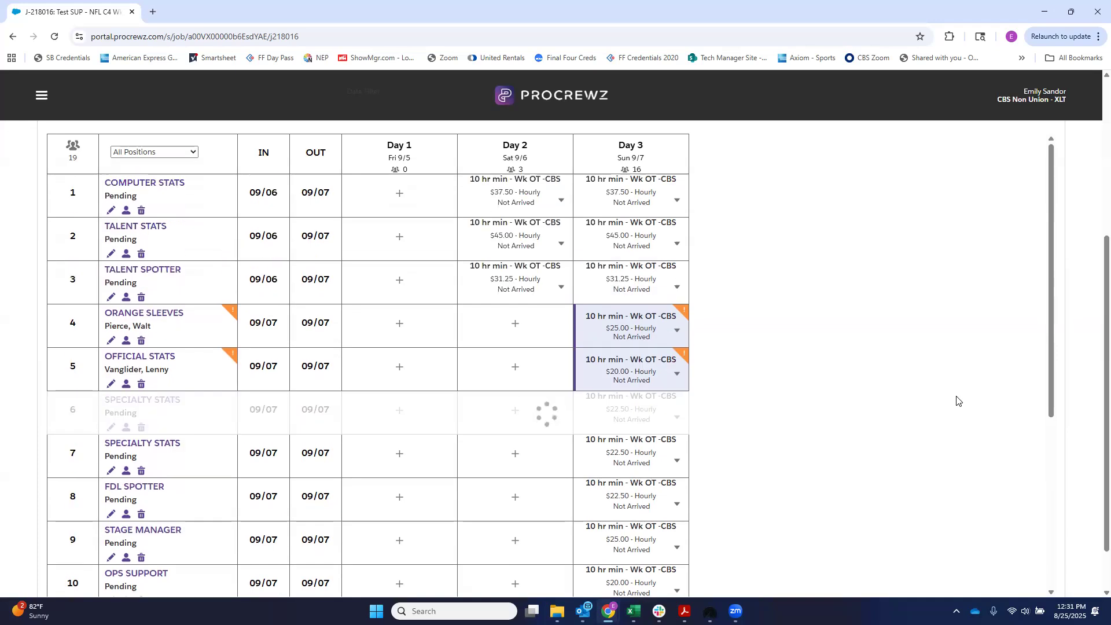
scroll(959, 401, down, 5)
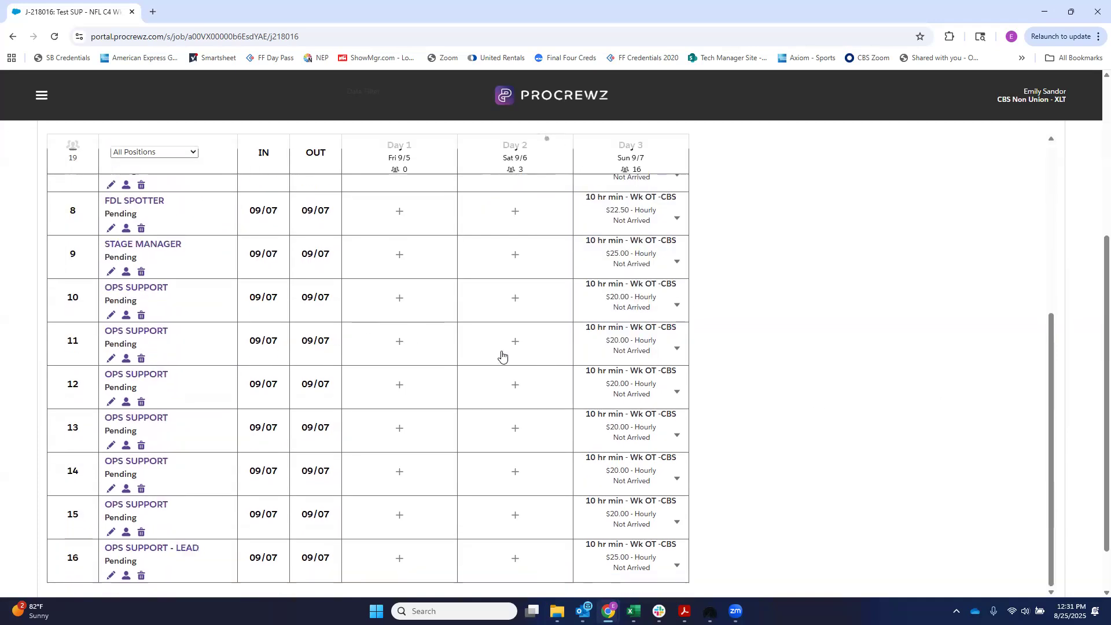
scroll(501, 360, up, 9)
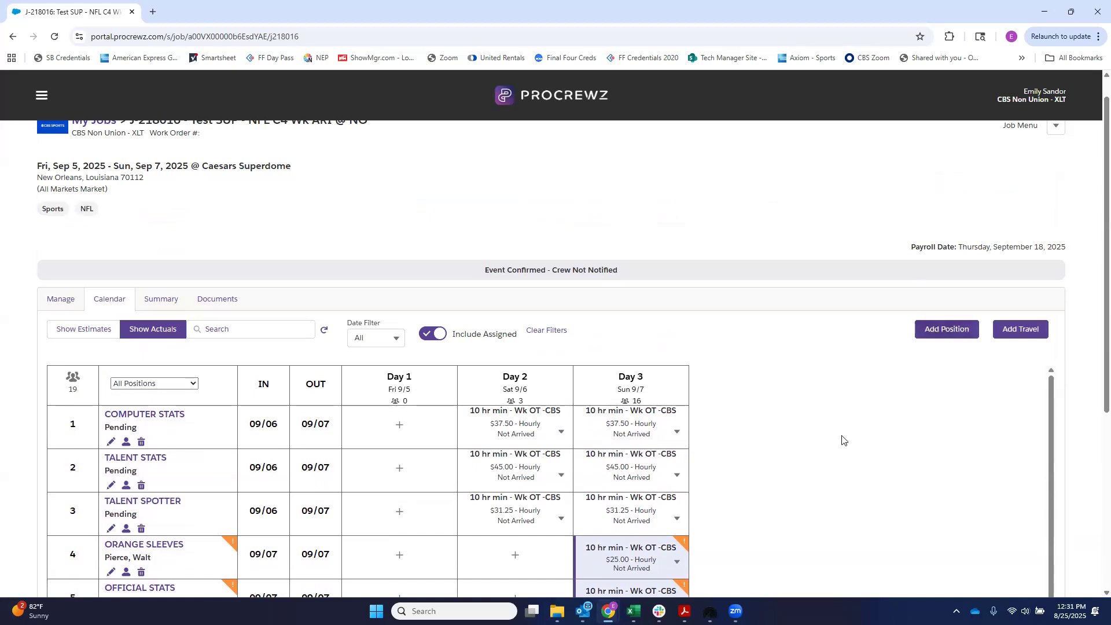
scroll(842, 448, down, 5)
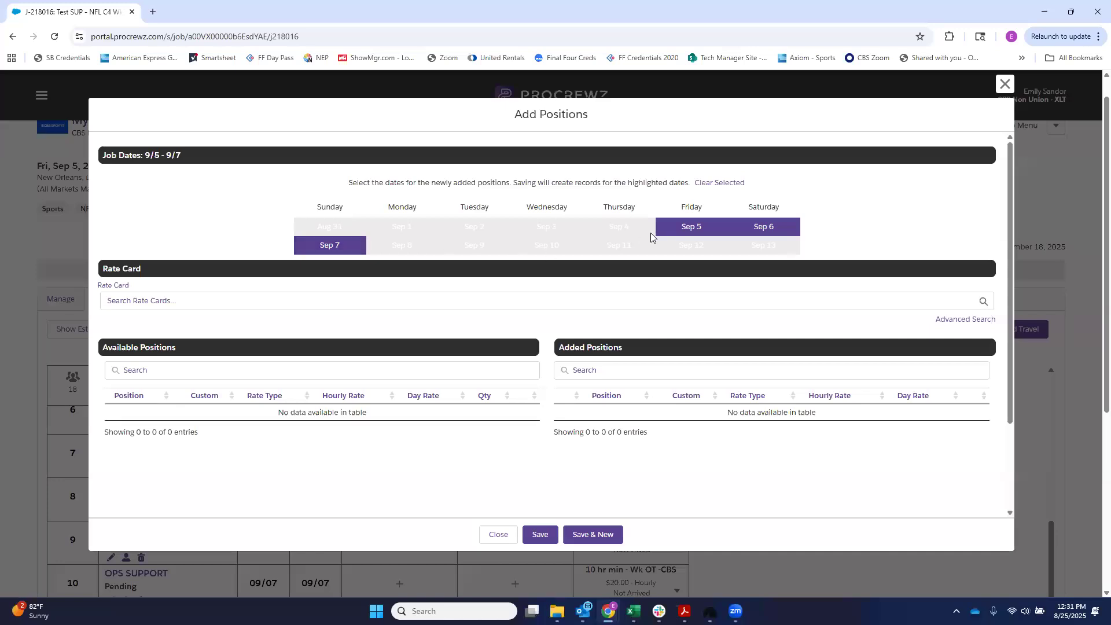
click(674, 231)
click(782, 233)
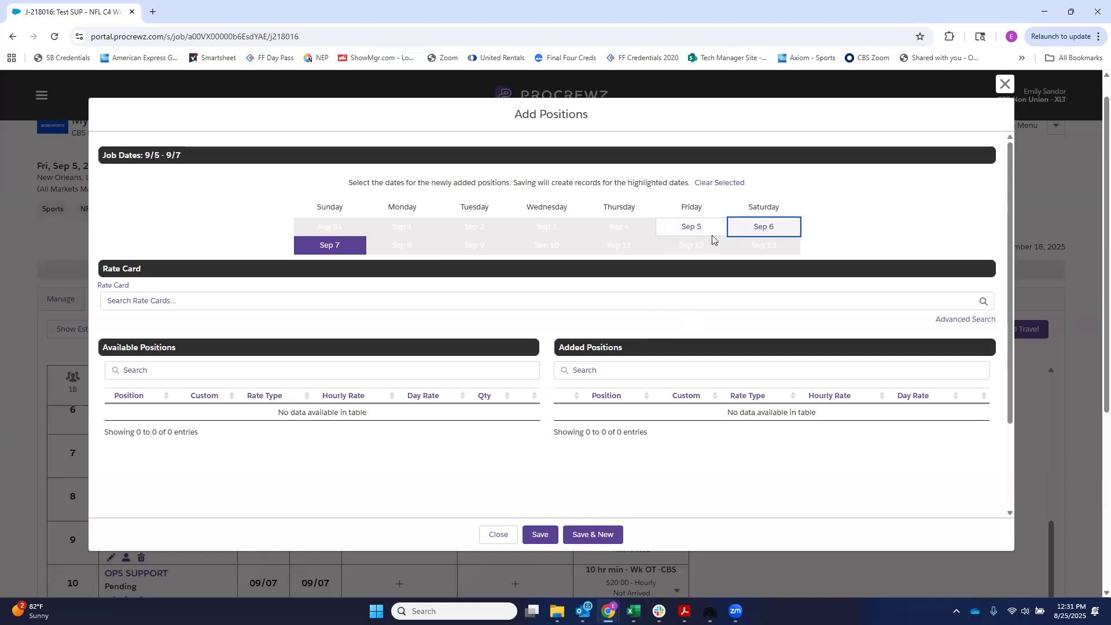
click(735, 232)
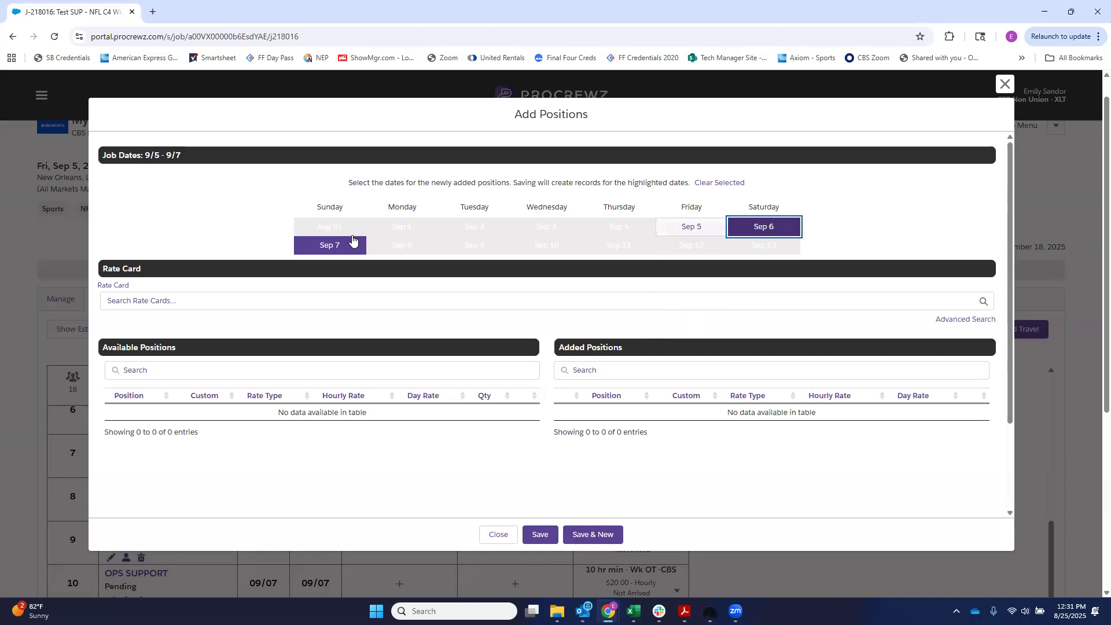
click(147, 302)
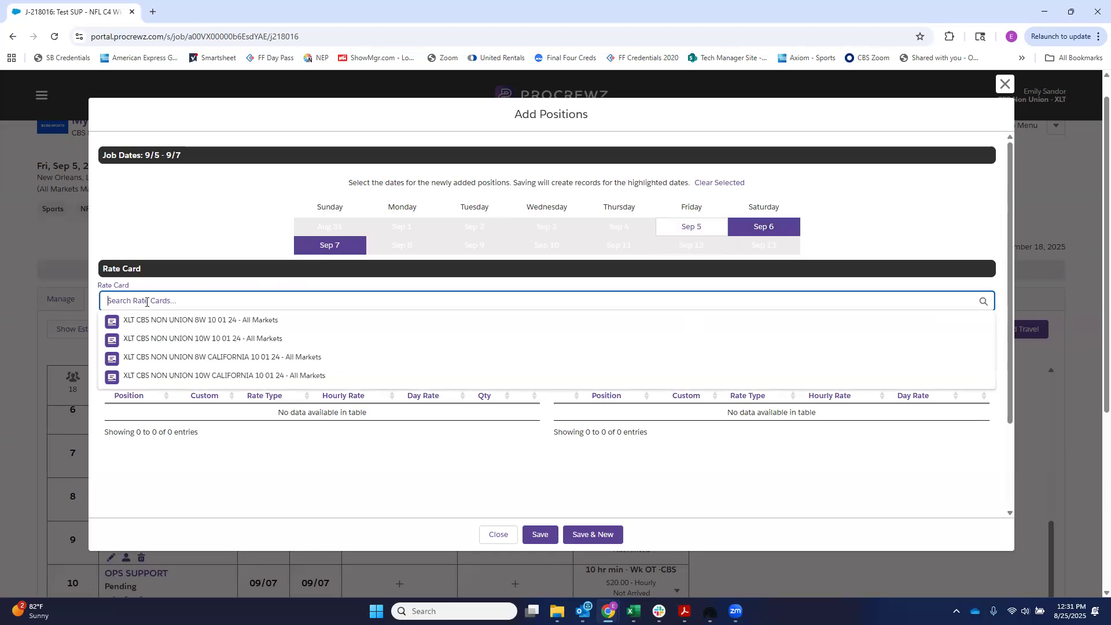
click(156, 339)
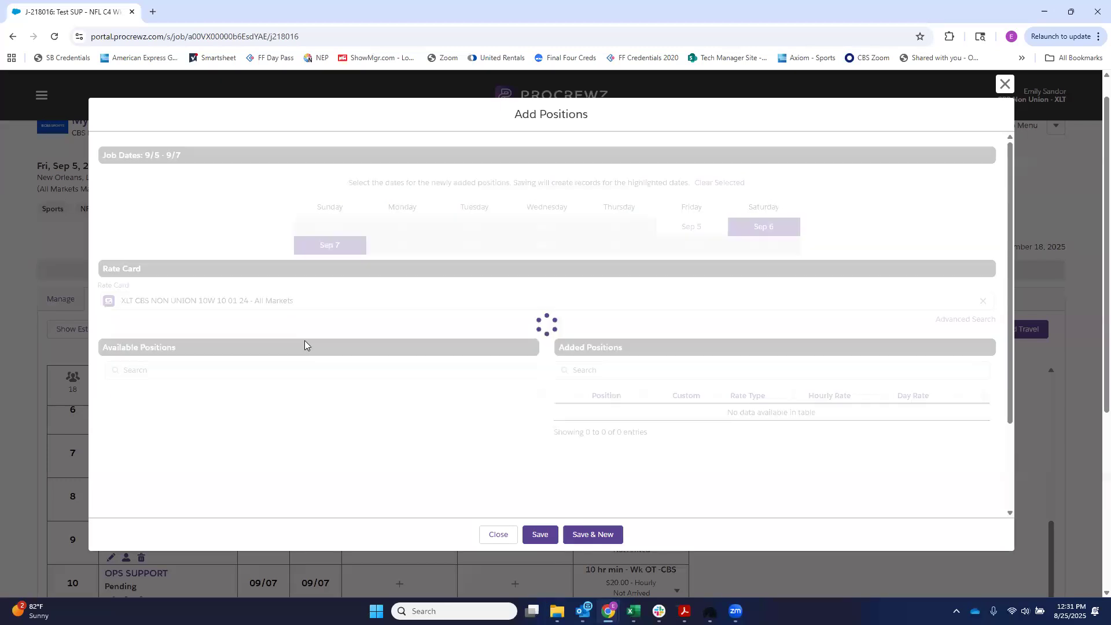
Step: Add two OPS SUPPORT positions at the $20 hourly rate and save them to the job
scroll(288, 445, down, 15)
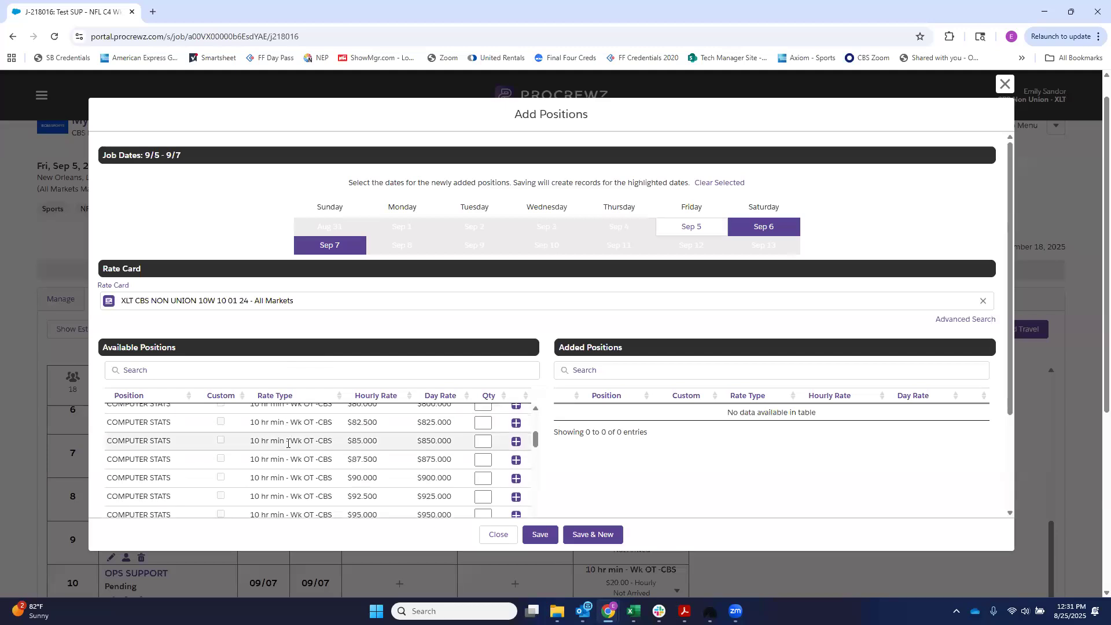
scroll(288, 443, up, 10)
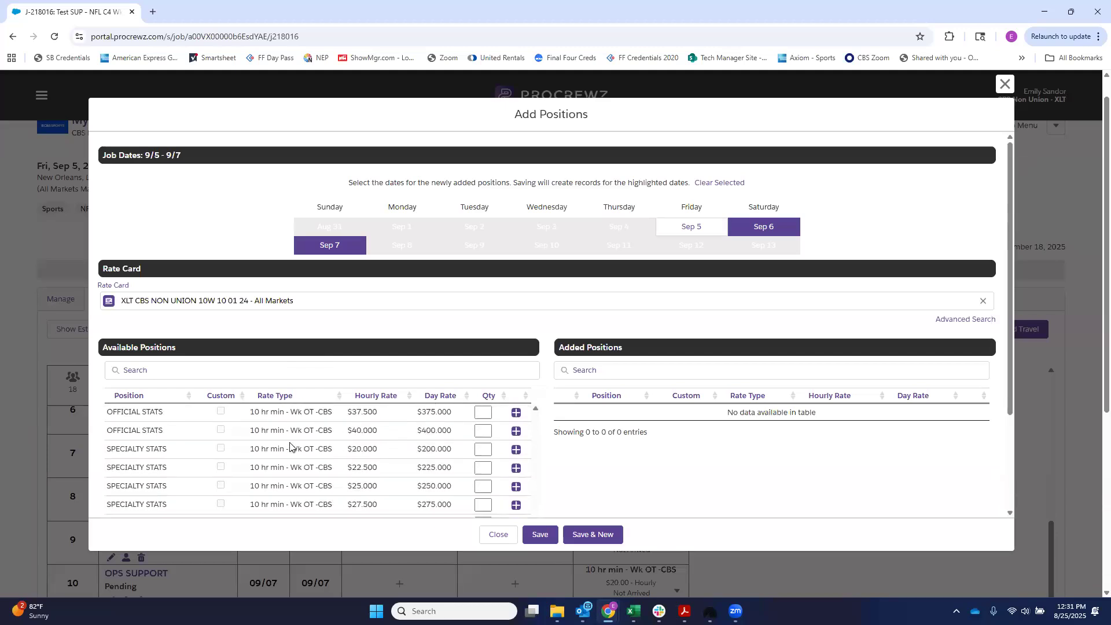
scroll(287, 451, up, 3)
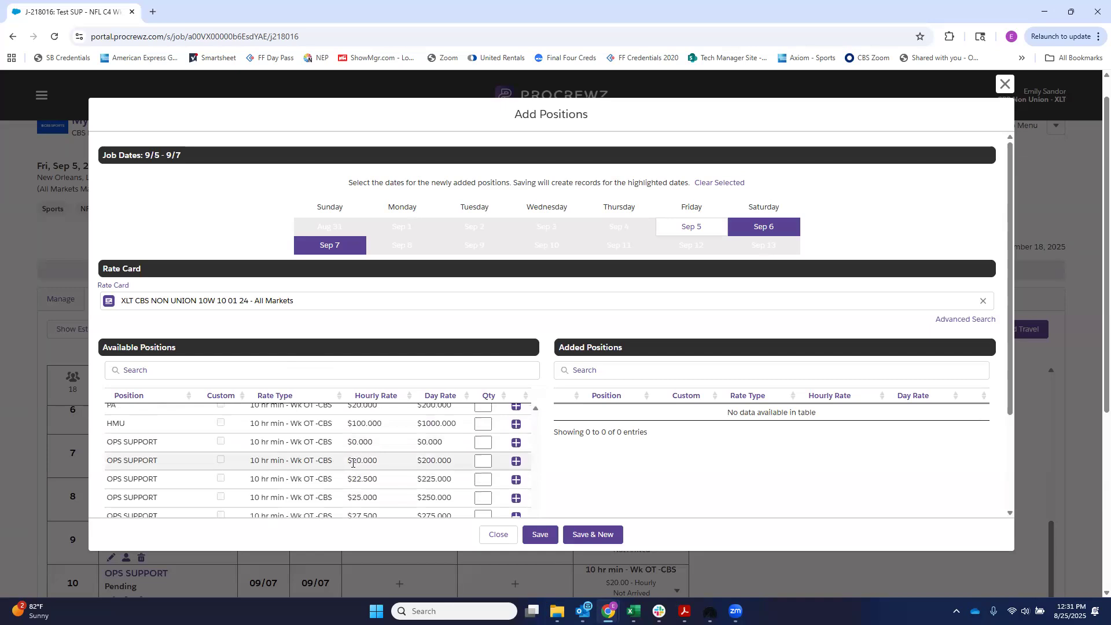
click(482, 461)
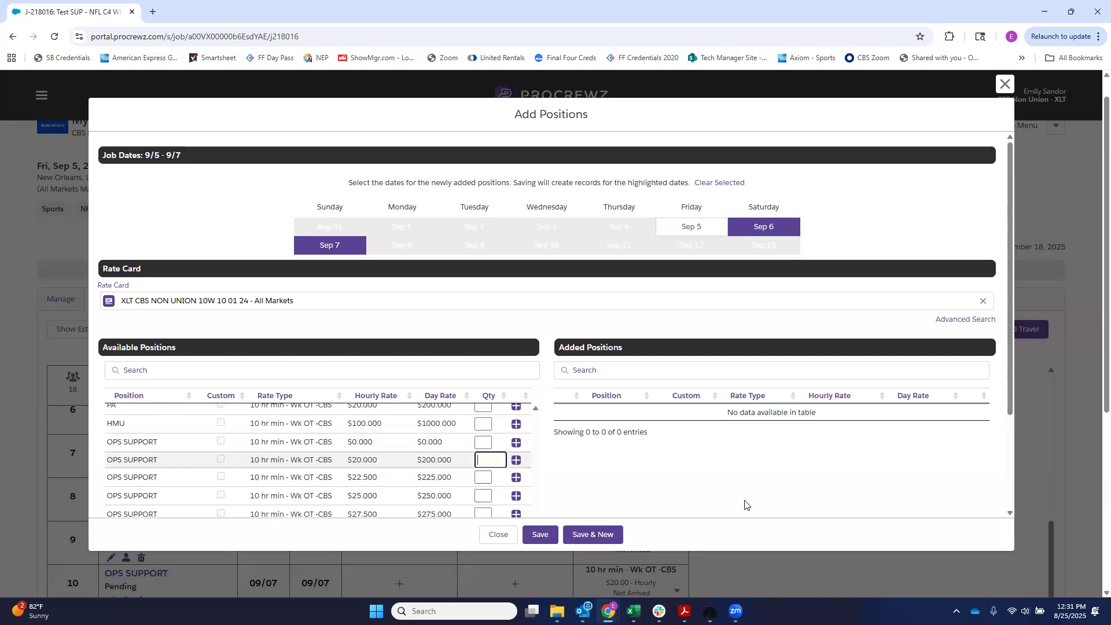
text(2)
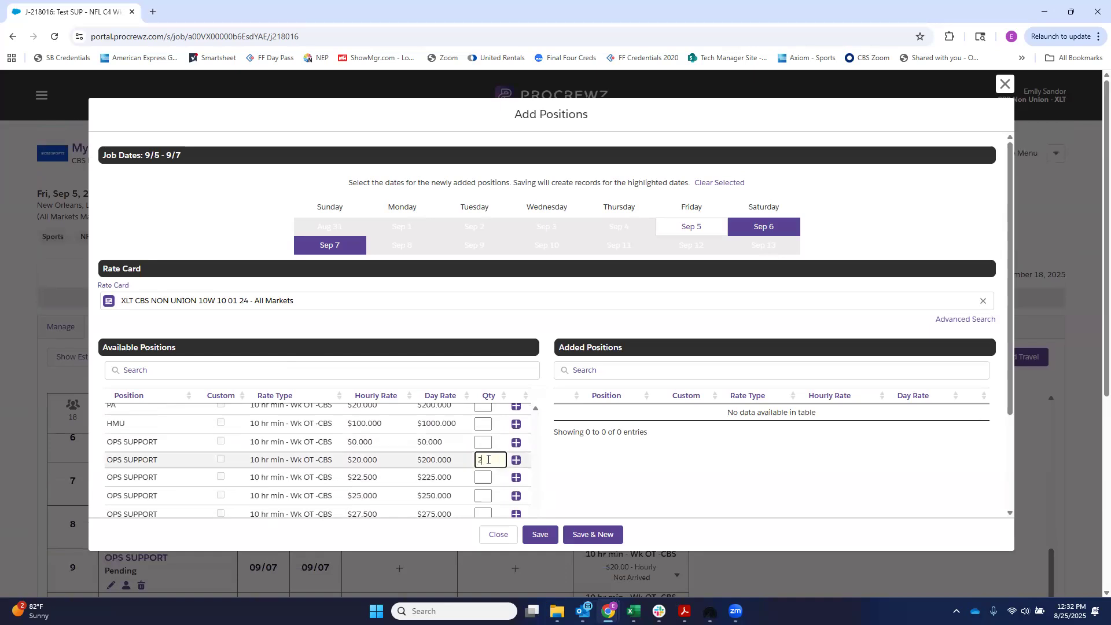
click(618, 470)
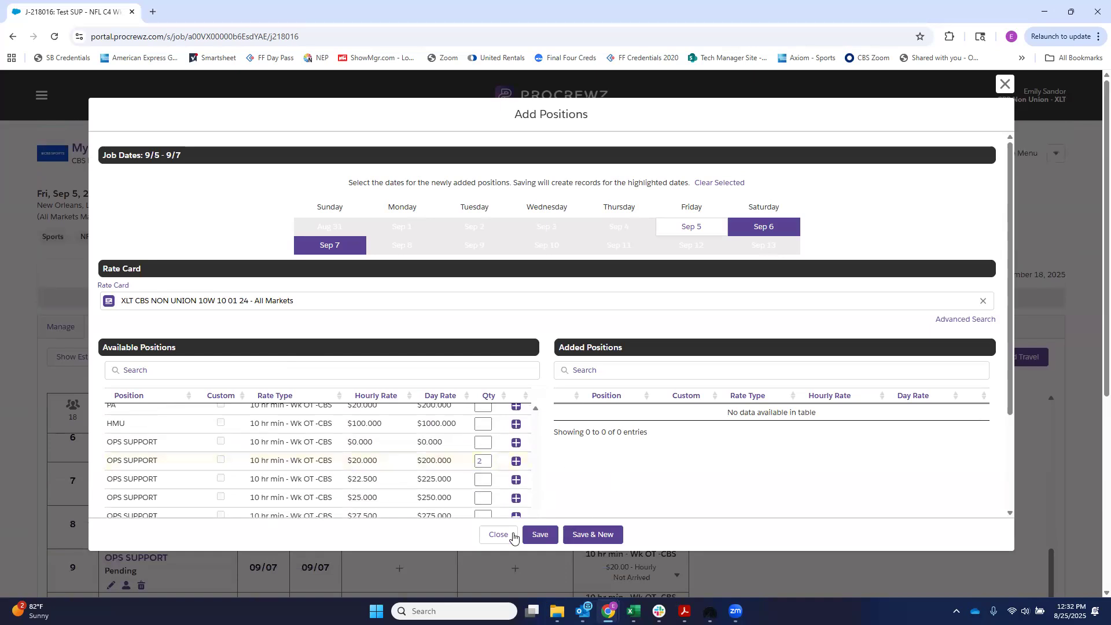
click(516, 462)
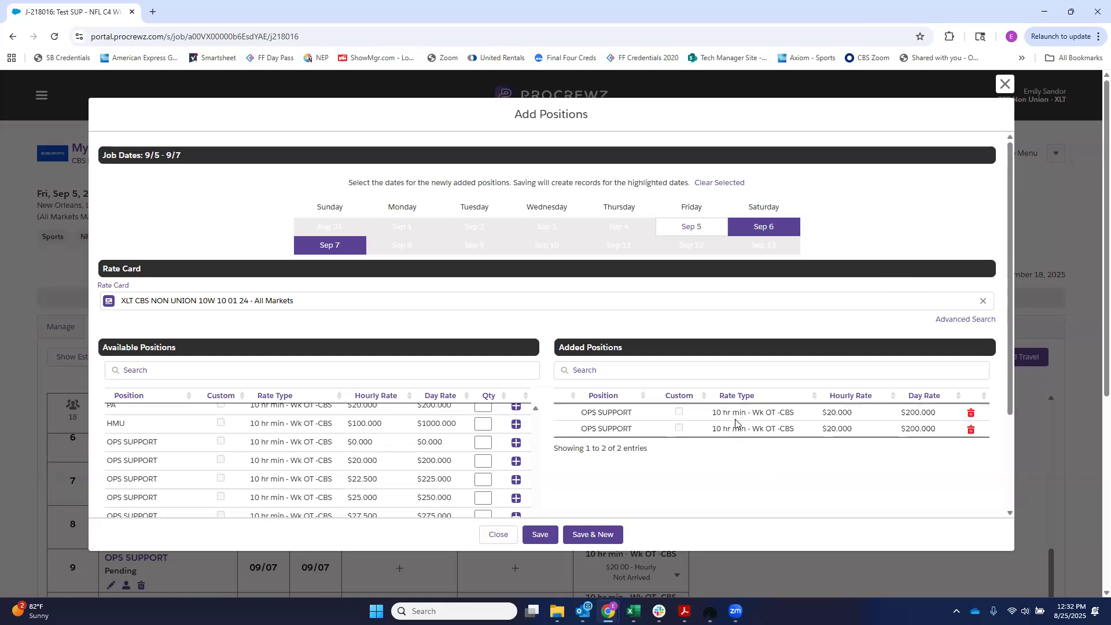
click(543, 535)
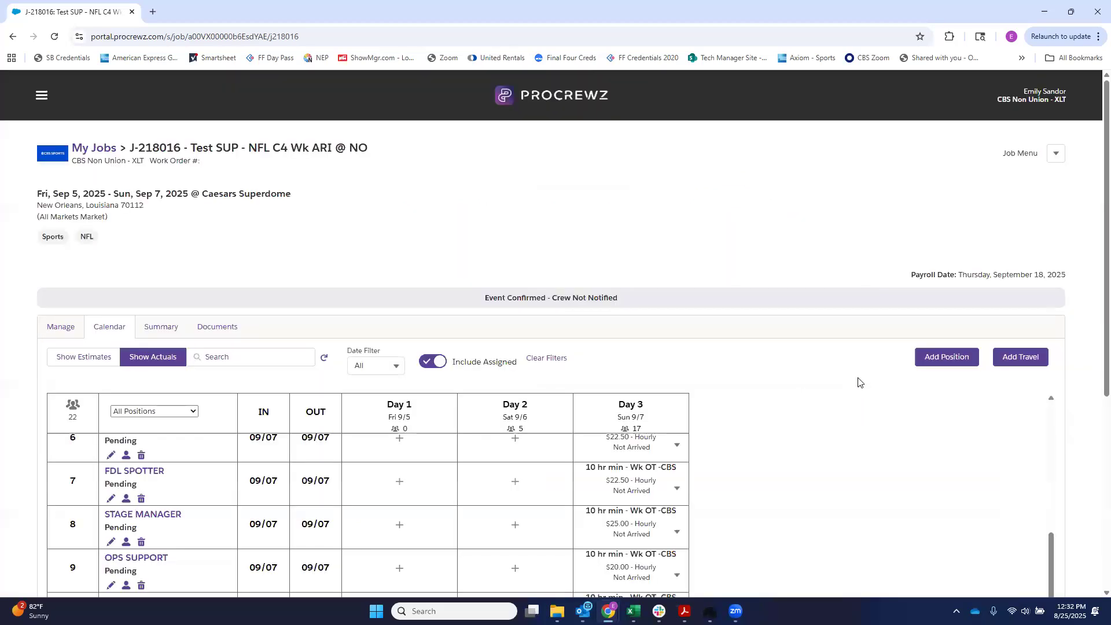
Step: Add a Sep 6 shift for OFFICIAL STATS at $20 from rate card XLT CBS NON UNION 10W 10 01 24, and save it
scroll(633, 415, down, 5)
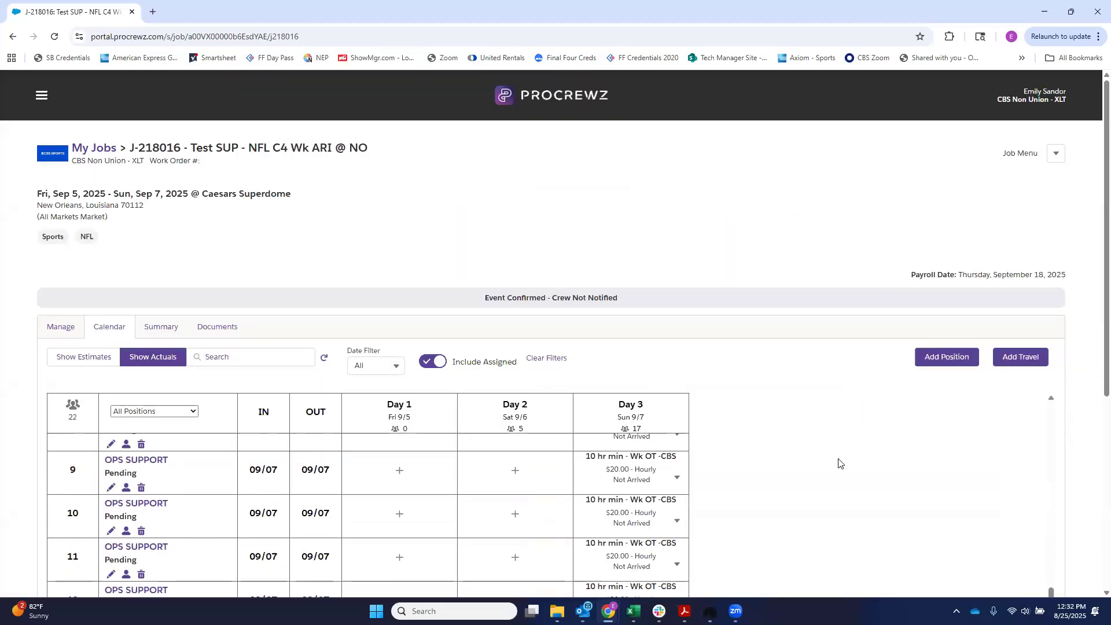
scroll(285, 389, down, 2)
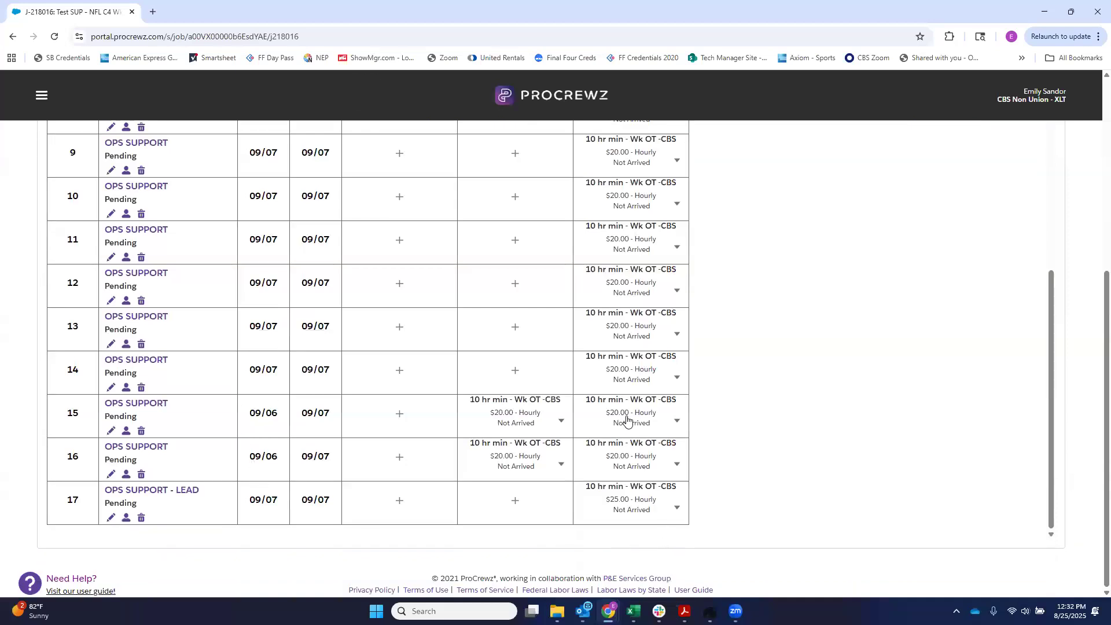
scroll(382, 444, up, 6)
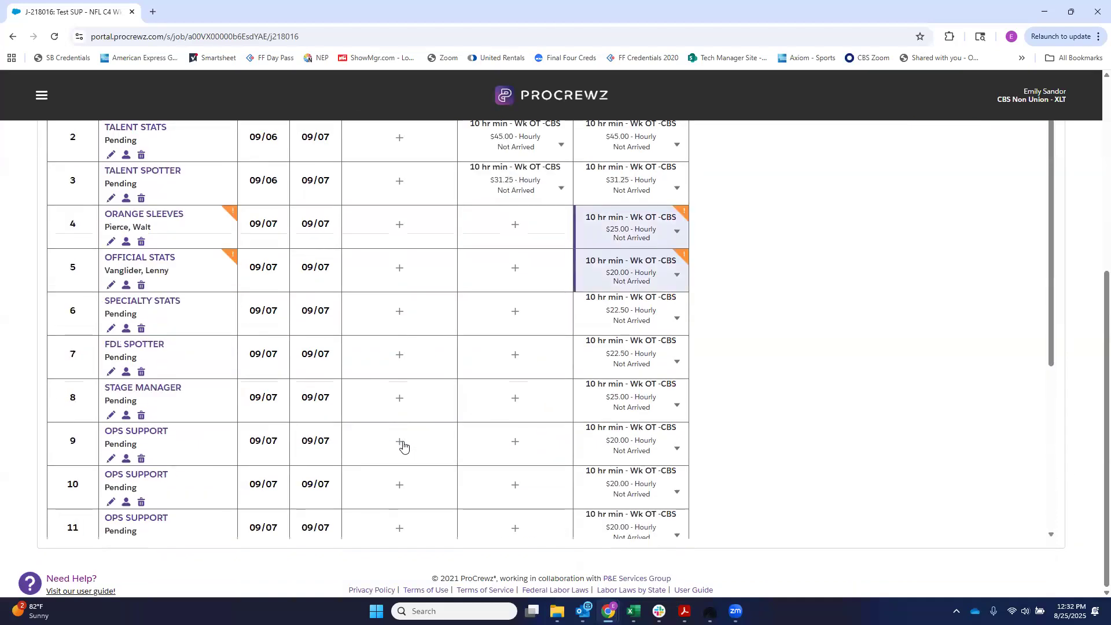
mouse_move(153, 320)
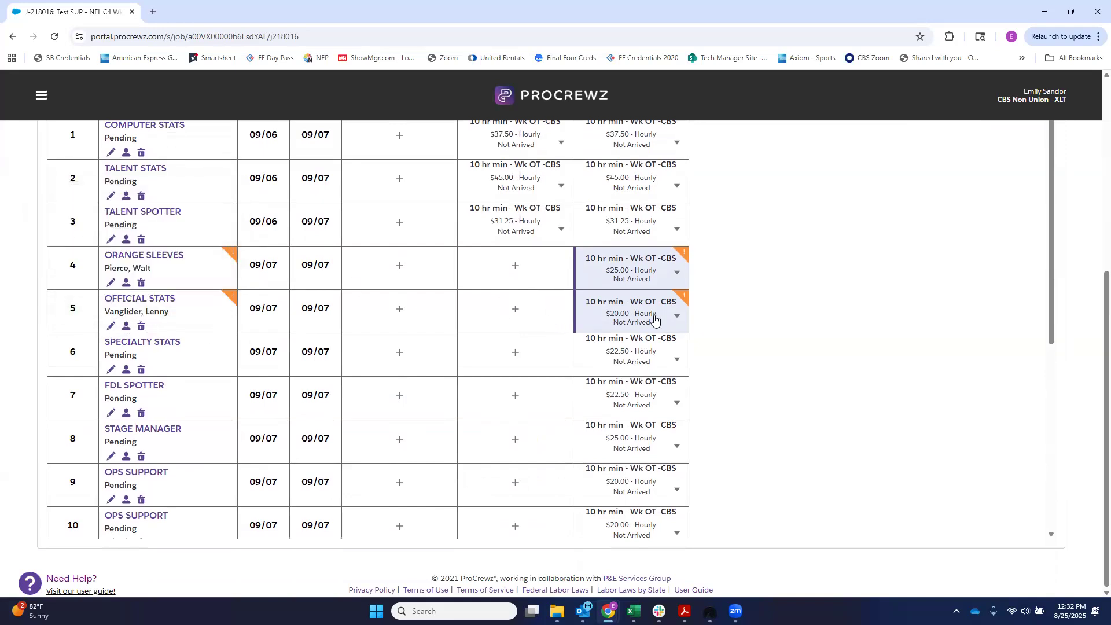
click(514, 309)
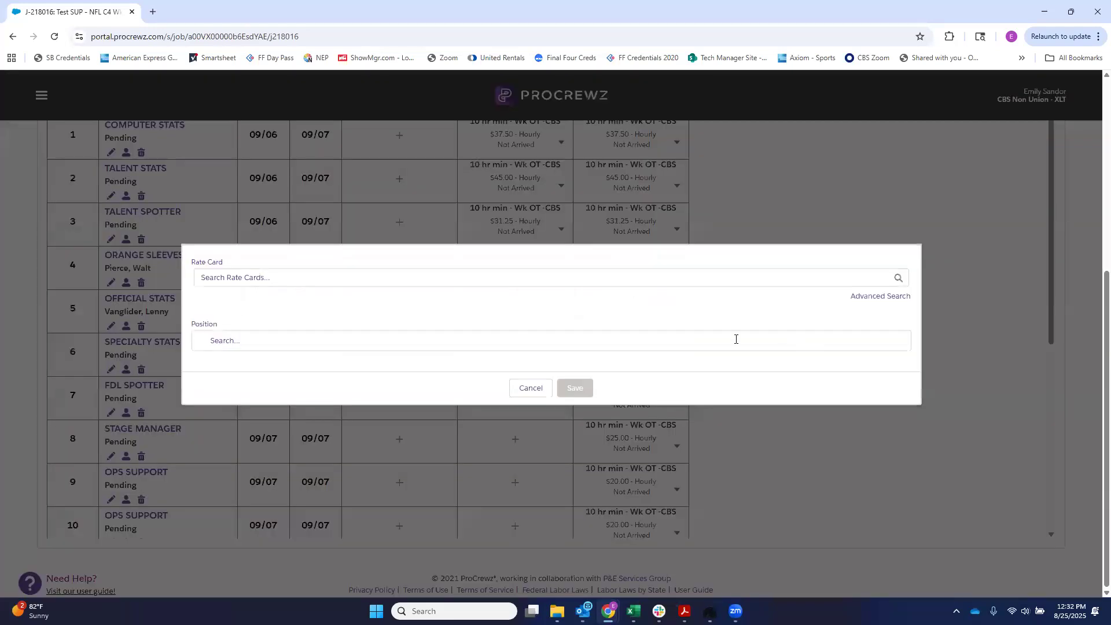
click(272, 280)
click(275, 315)
click(276, 340)
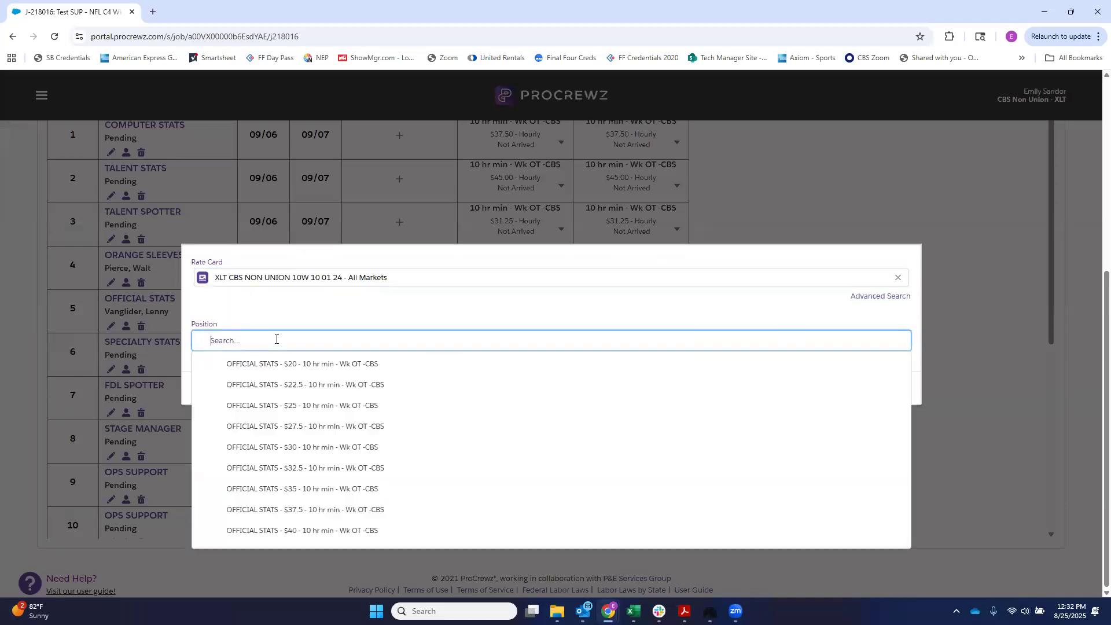
click(282, 365)
click(574, 386)
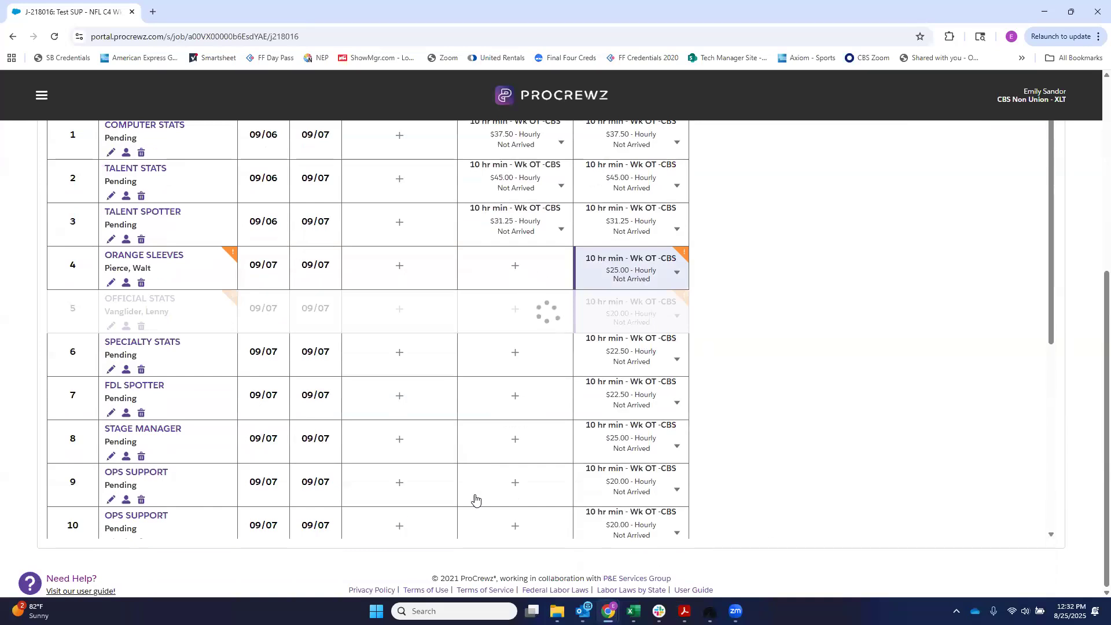
Step: Show the options for the Sep 6 shift of OPS SUPPORT in row 15, and review the positions across the calendar
scroll(212, 469, down, 3)
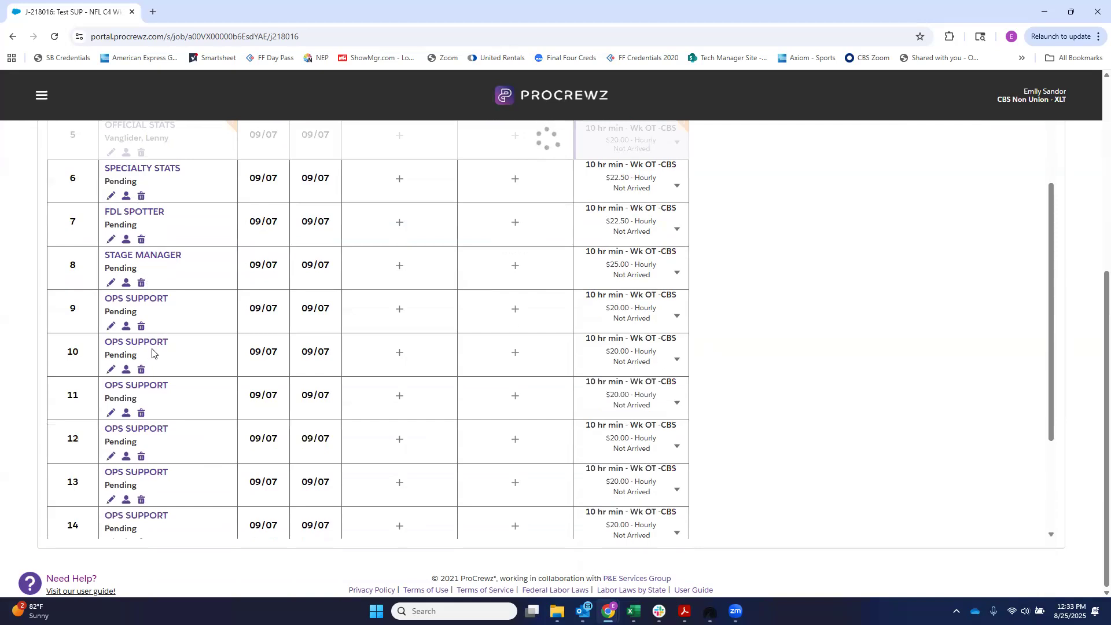
scroll(166, 429, down, 3)
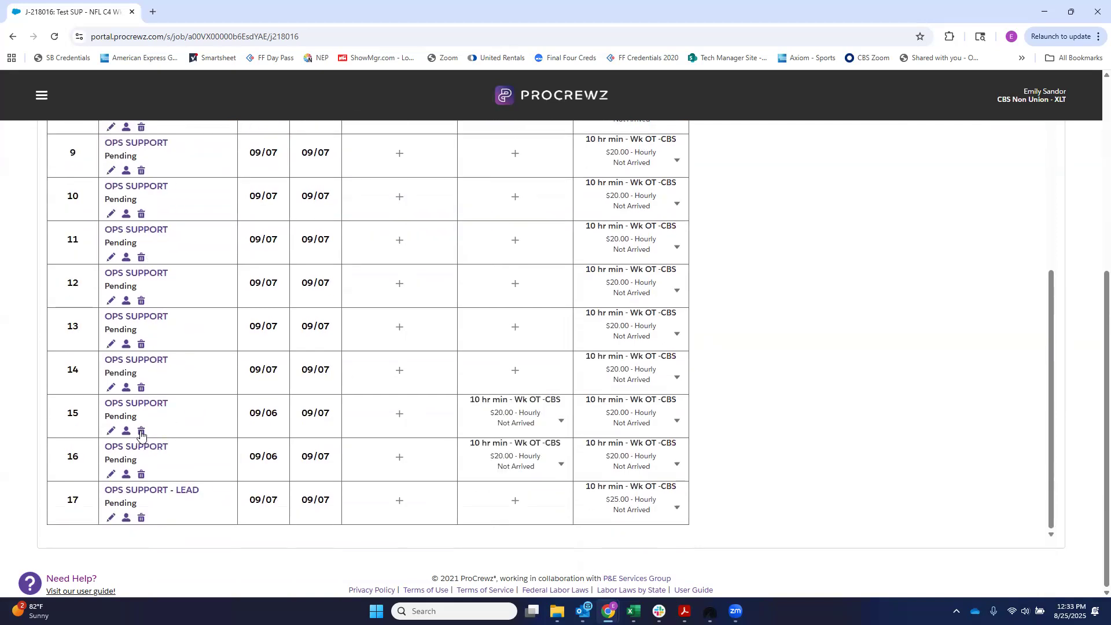
click(562, 422)
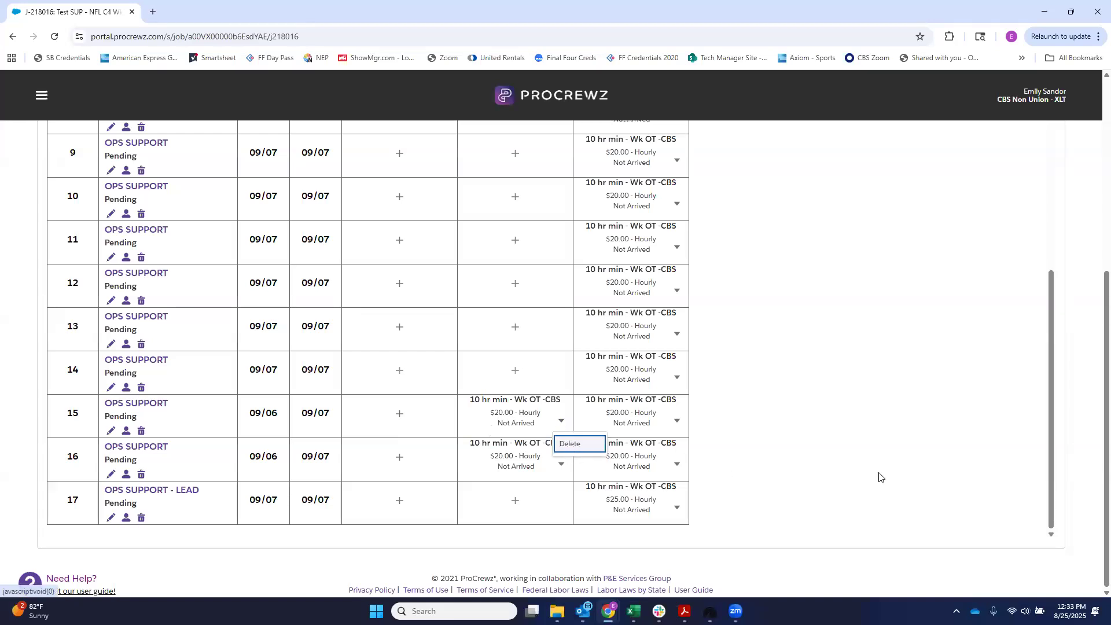
scroll(879, 478, up, 10)
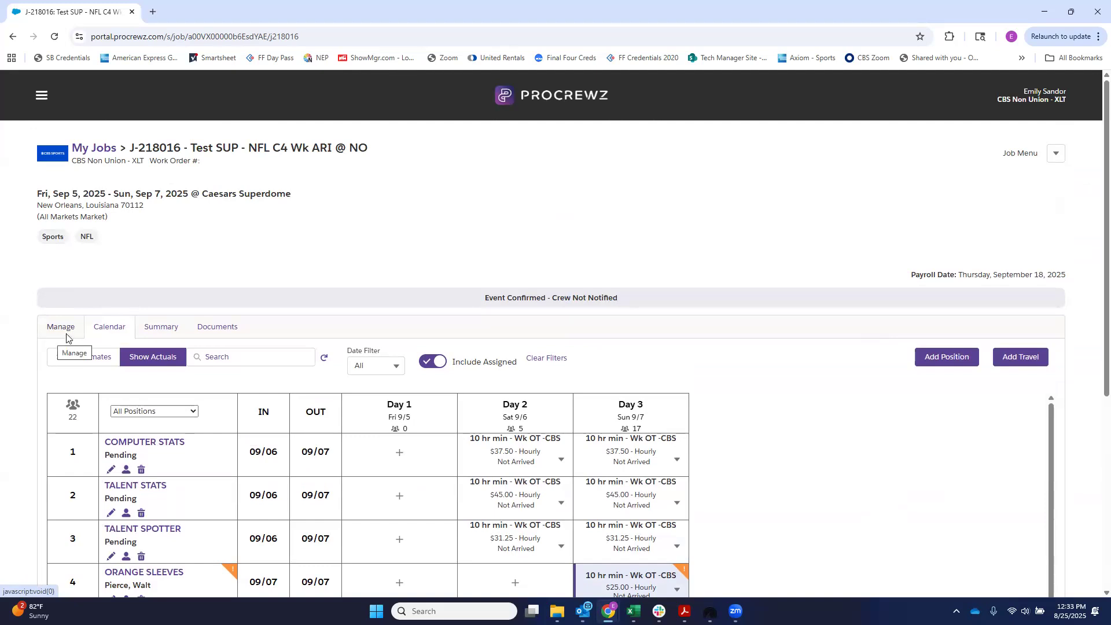
scroll(243, 573, down, 3)
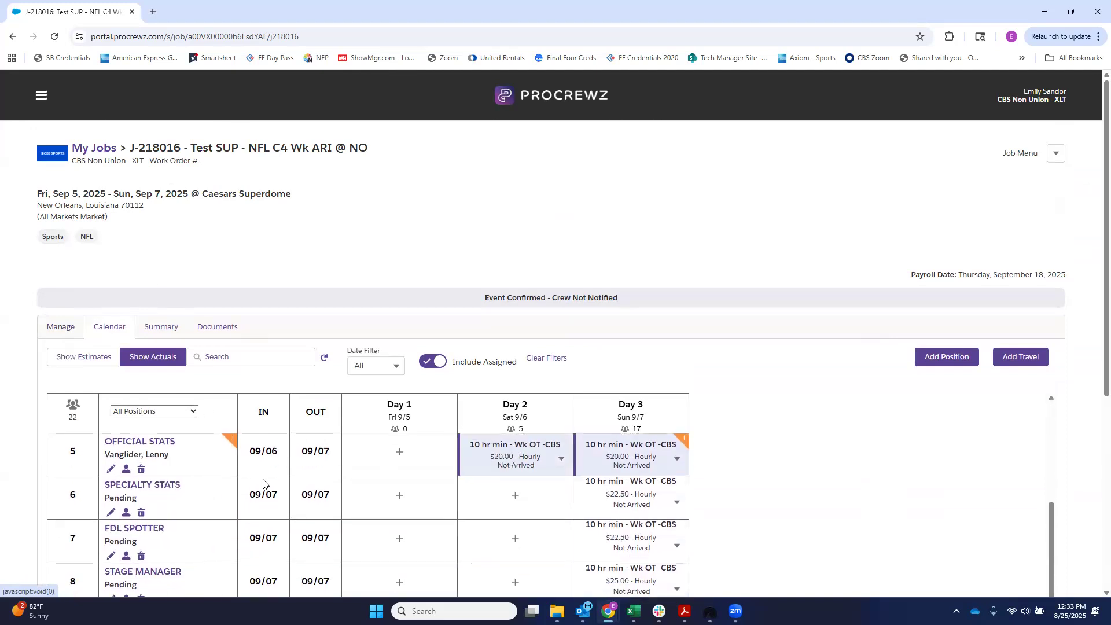
scroll(263, 483, down, 3)
scroll(248, 354, down, 5)
scroll(249, 355, up, 1)
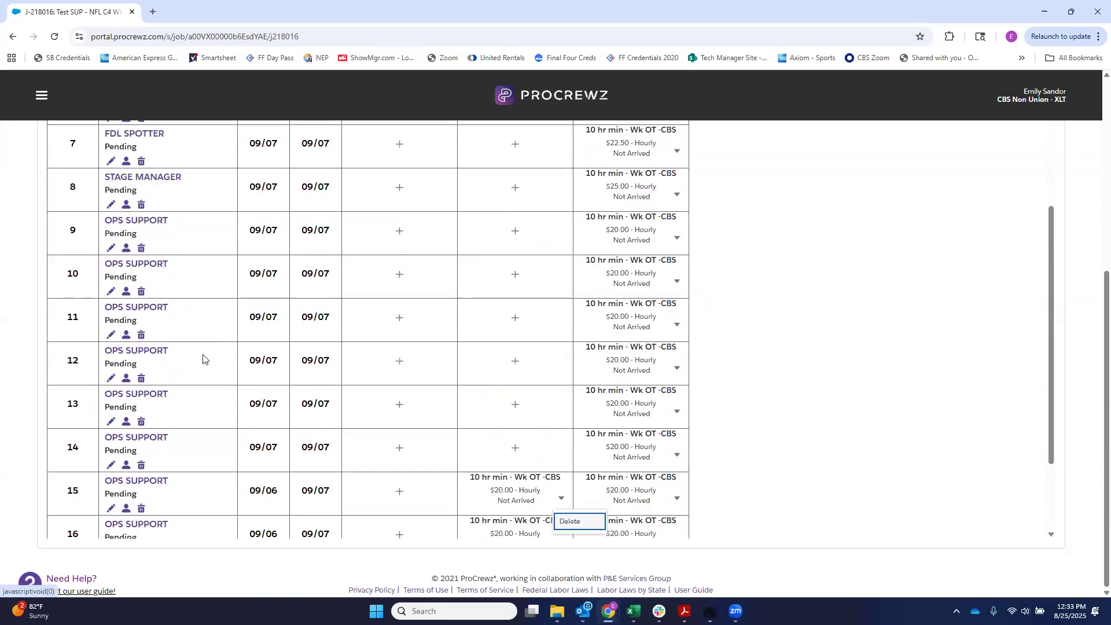
scroll(202, 358, up, 3)
scroll(189, 460, up, 2)
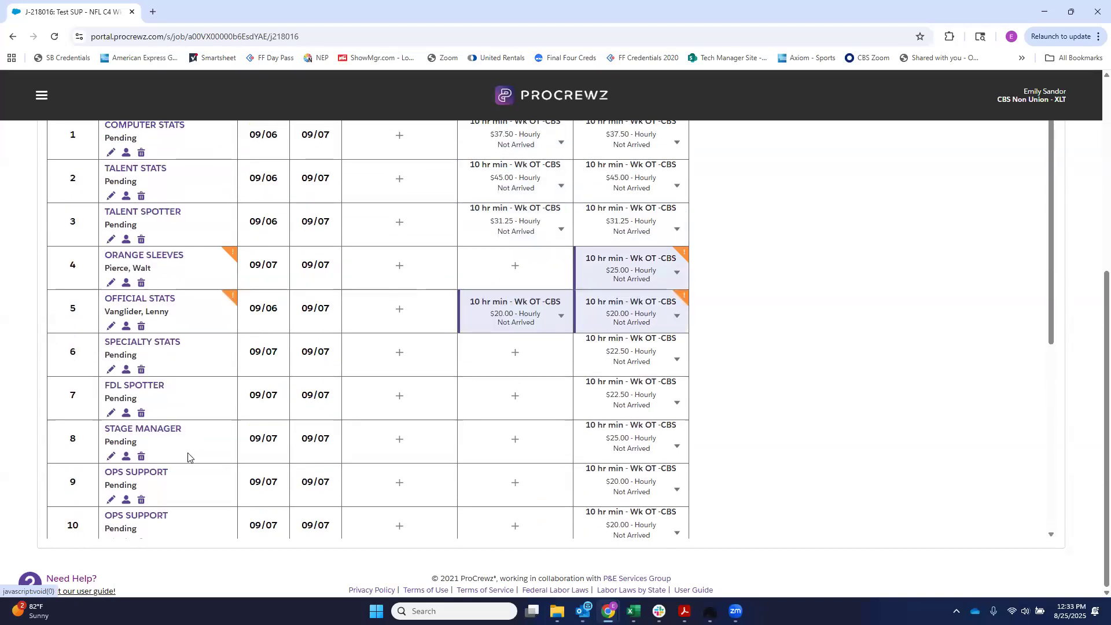
Step: Switch to the job's Manage view for Sep 5, 2025 and display the available job actions
scroll(191, 446, up, 5)
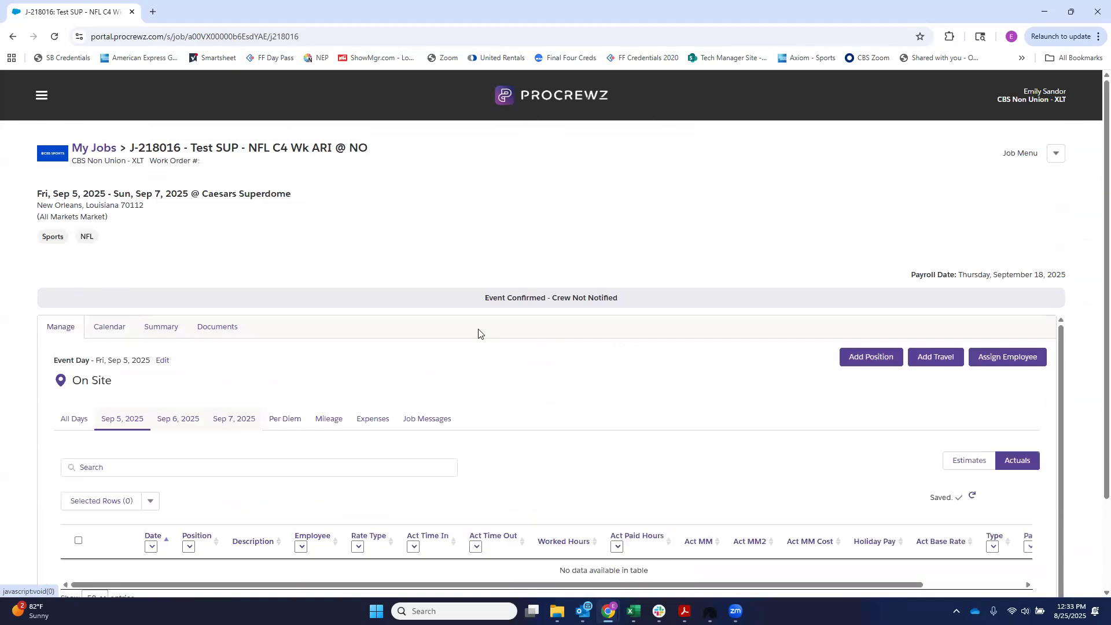
scroll(450, 271, down, 2)
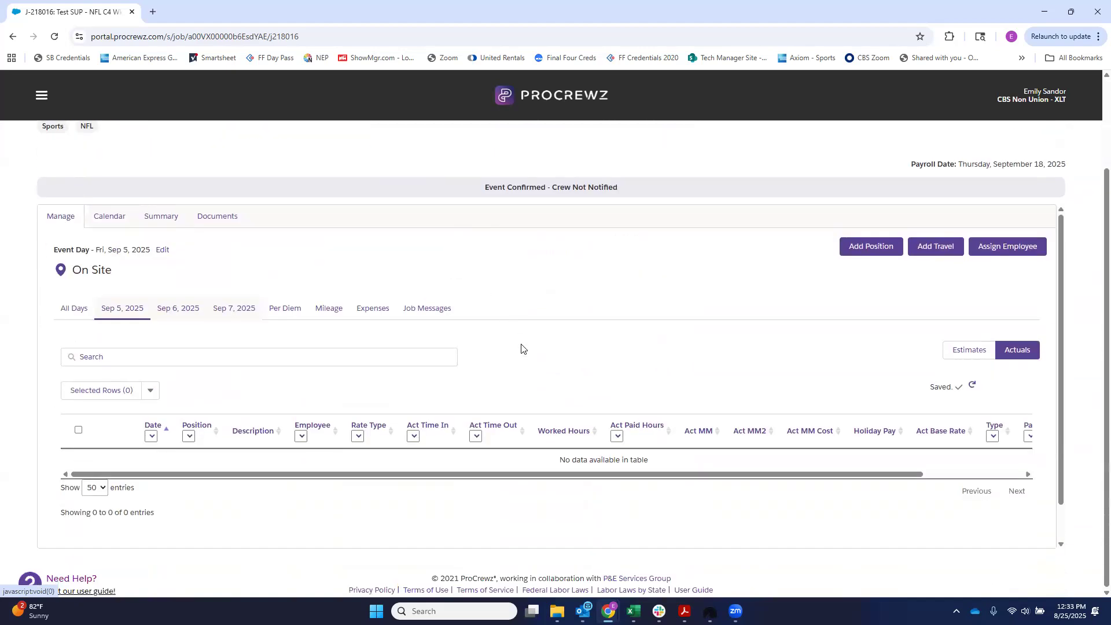
scroll(521, 423, up, 2)
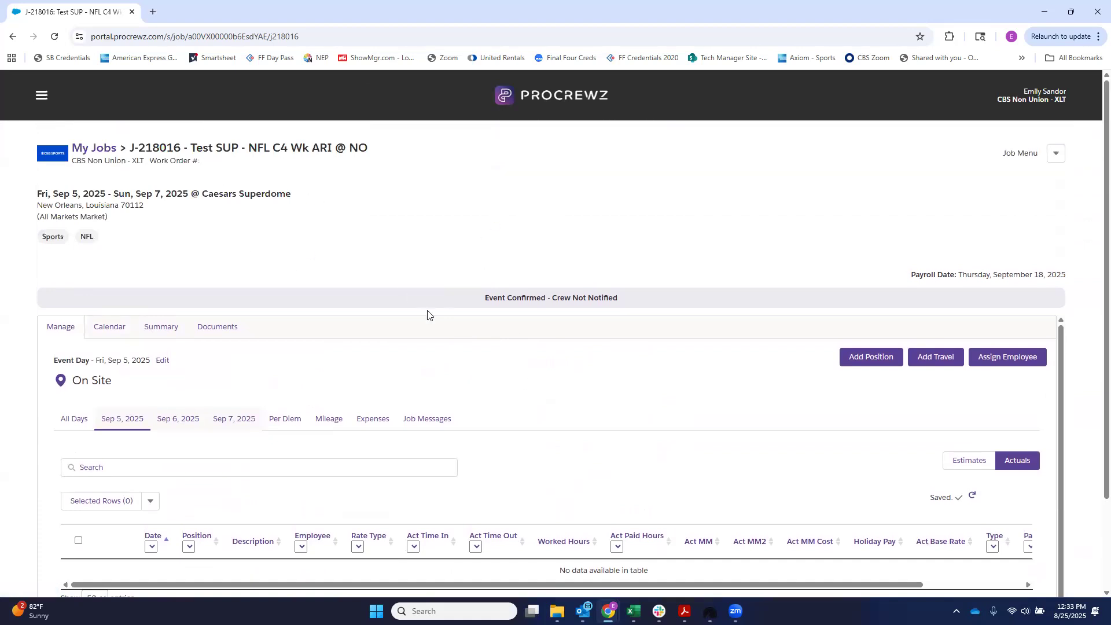
click(1056, 154)
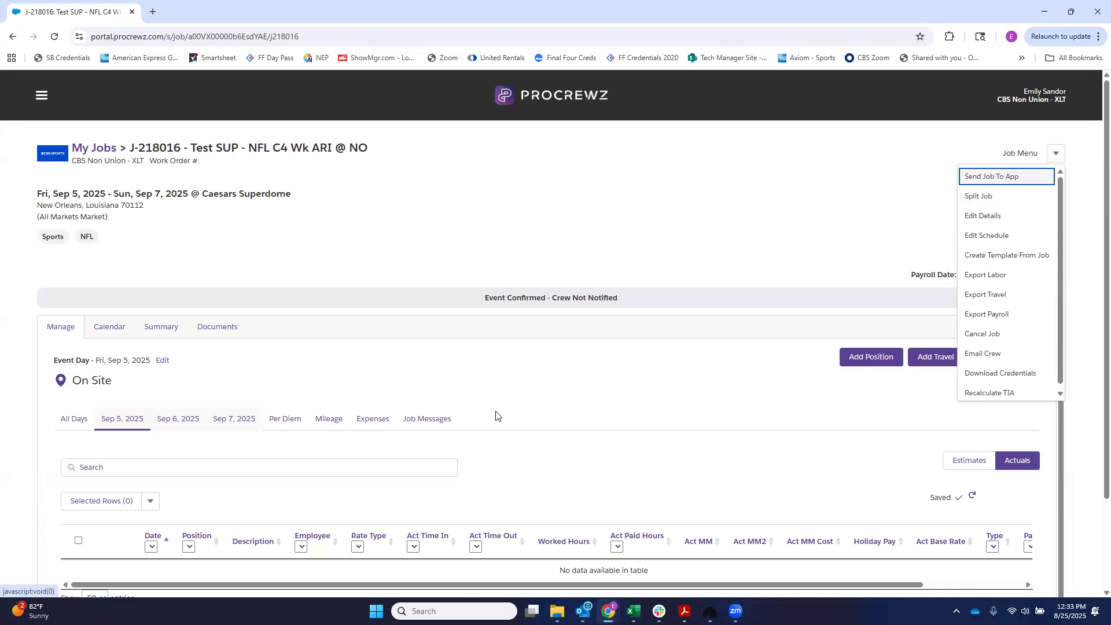
Step: Return to the job's Calendar view and review its positions, daily shifts and event status line
scroll(495, 415, down, 1)
click(177, 392)
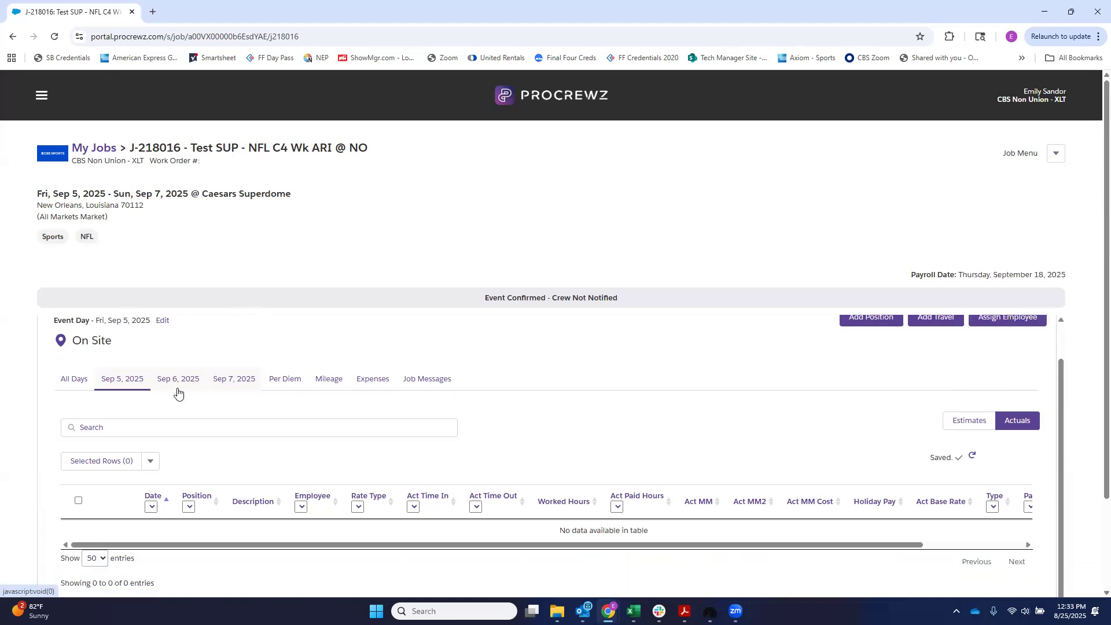
scroll(157, 426, up, 2)
click(106, 328)
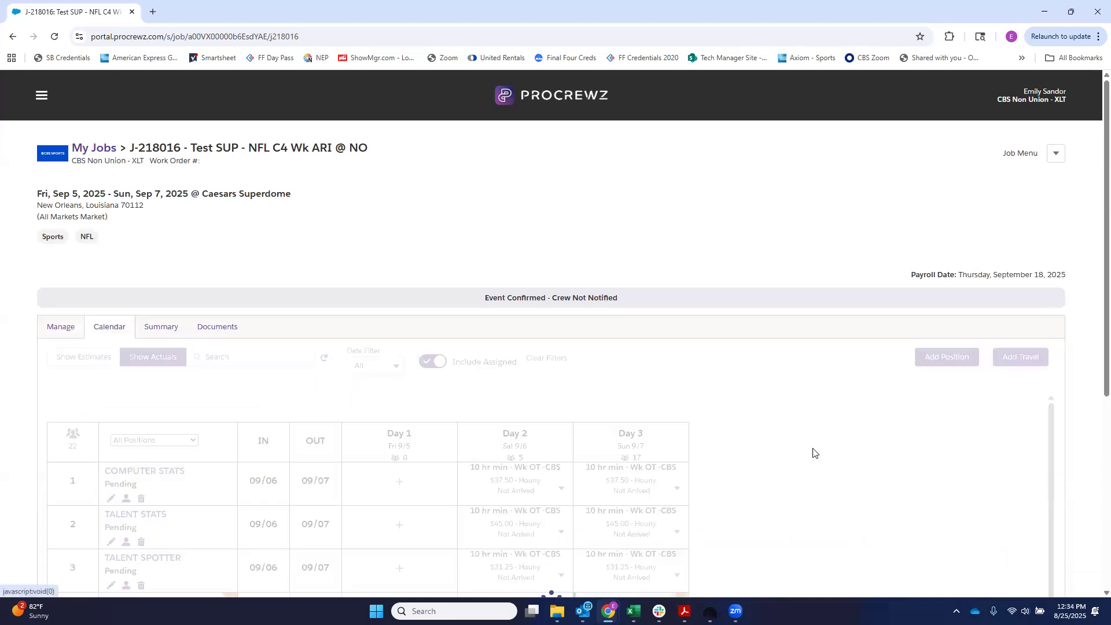
scroll(683, 440, down, 3)
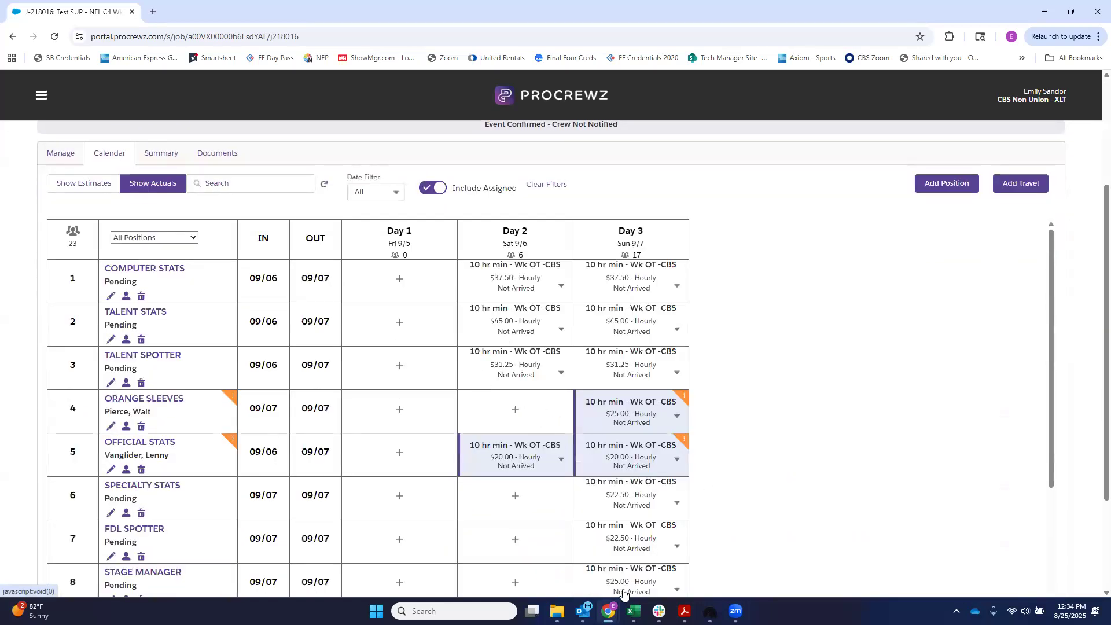
scroll(521, 553, up, 1)
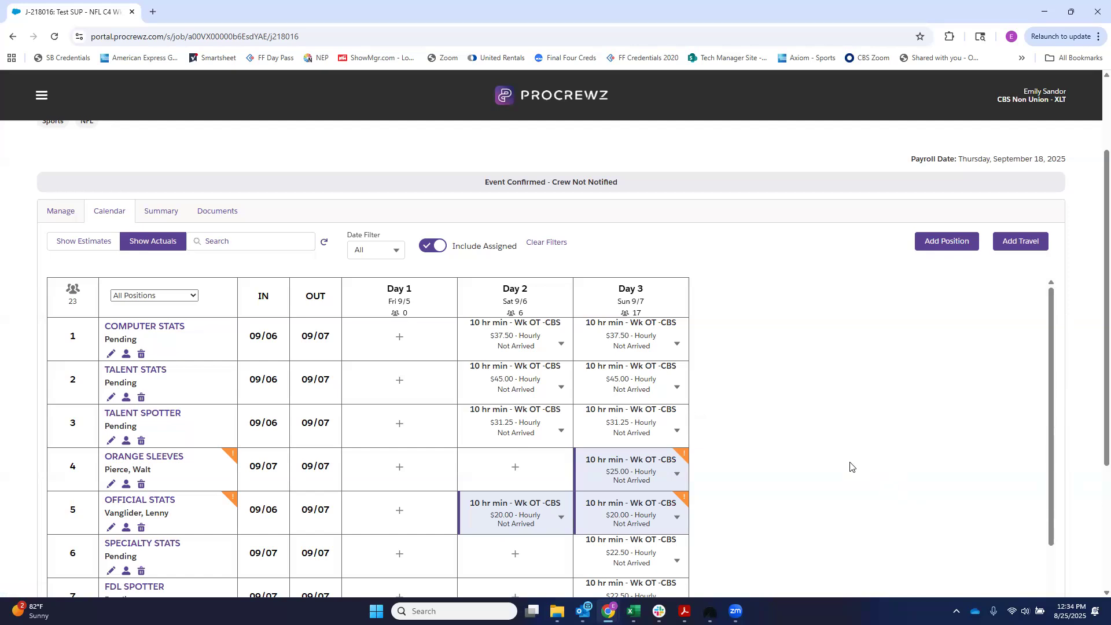
scroll(849, 460, down, 2)
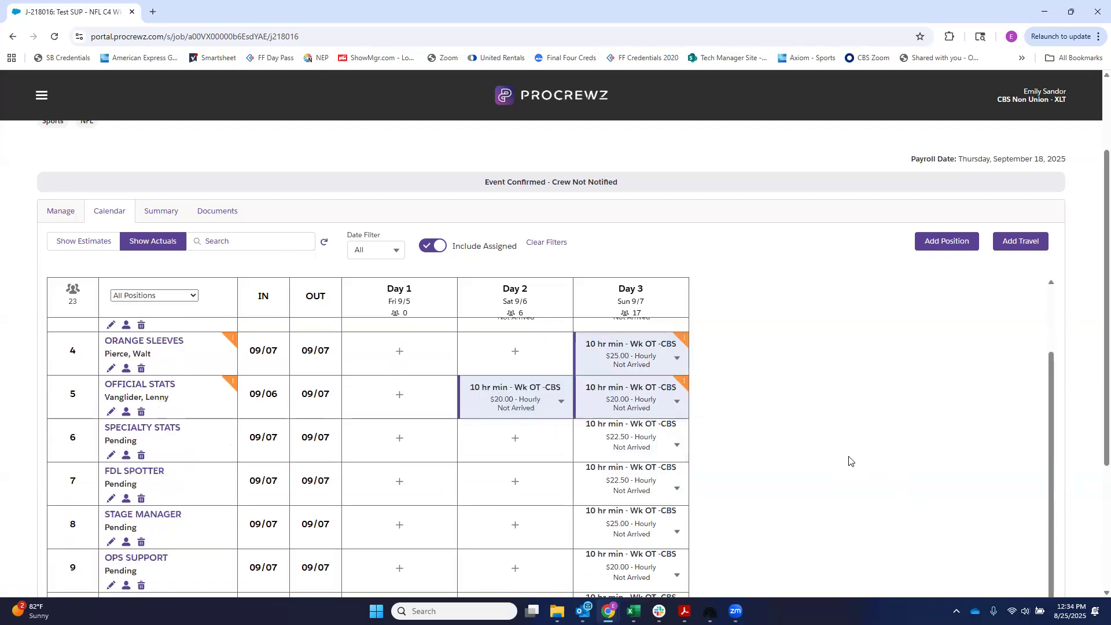
scroll(993, 262, up, 2)
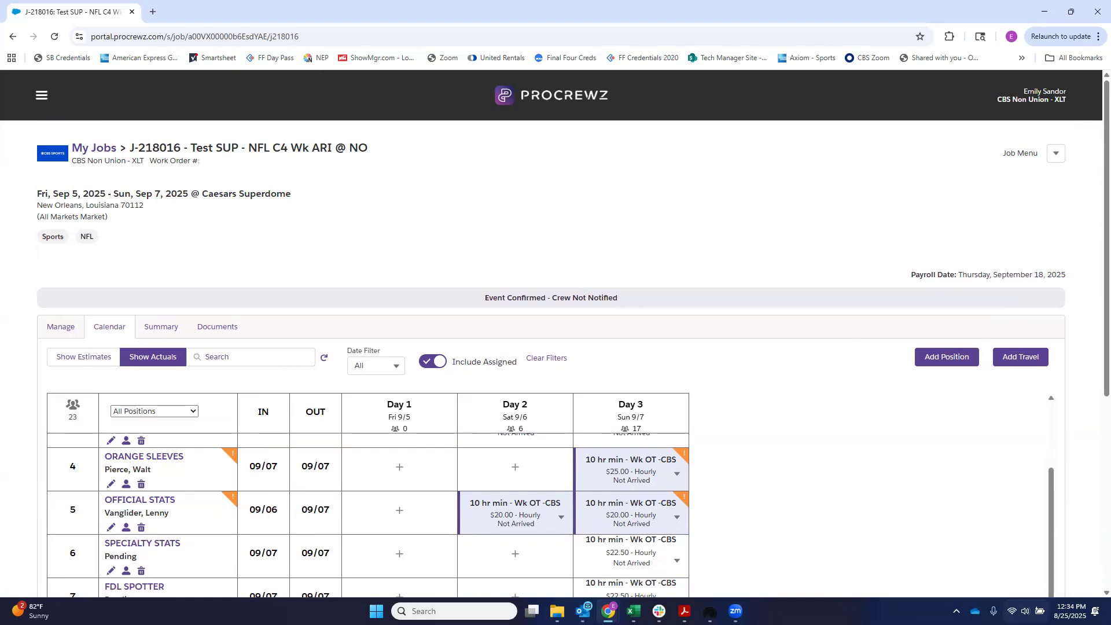
scroll(813, 495, down, 1)
scroll(715, 501, up, 1)
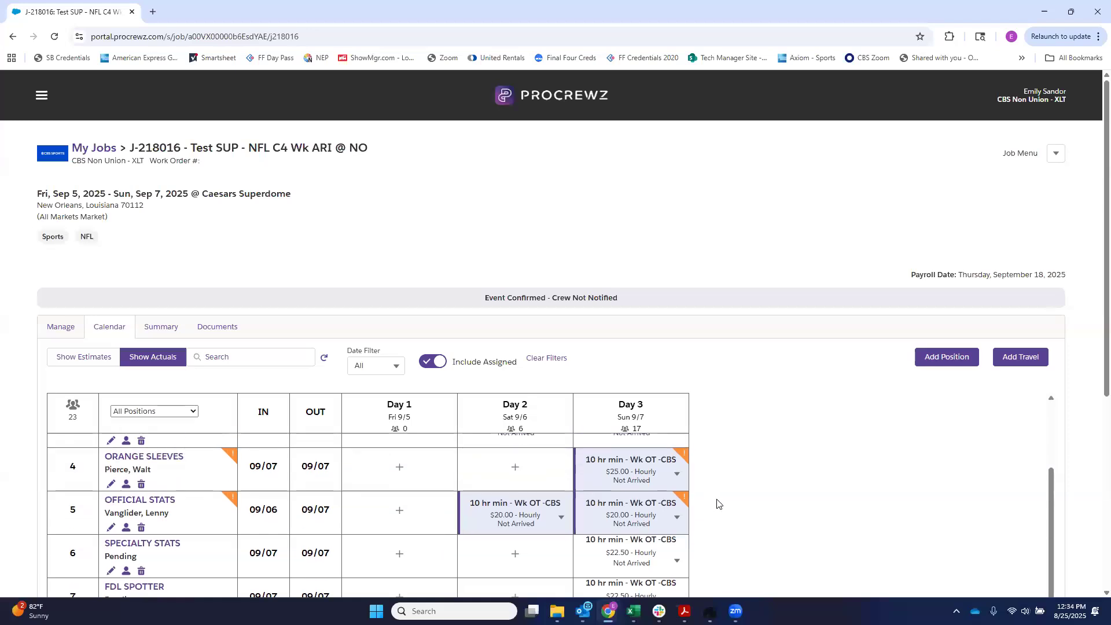
mouse_move(124, 473)
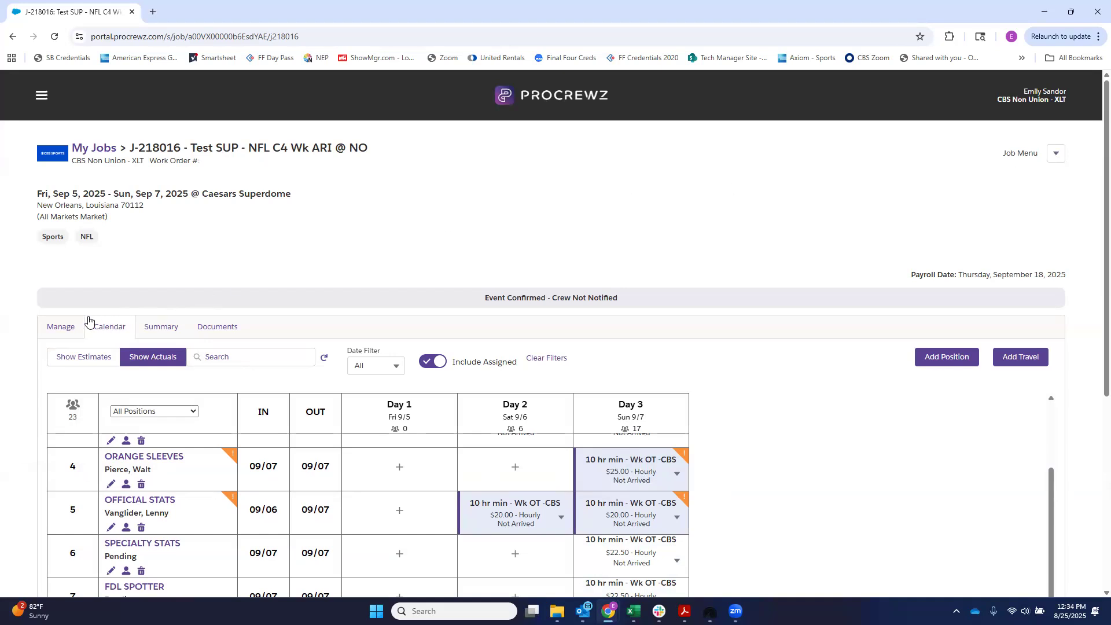
drag(519, 300, 631, 307)
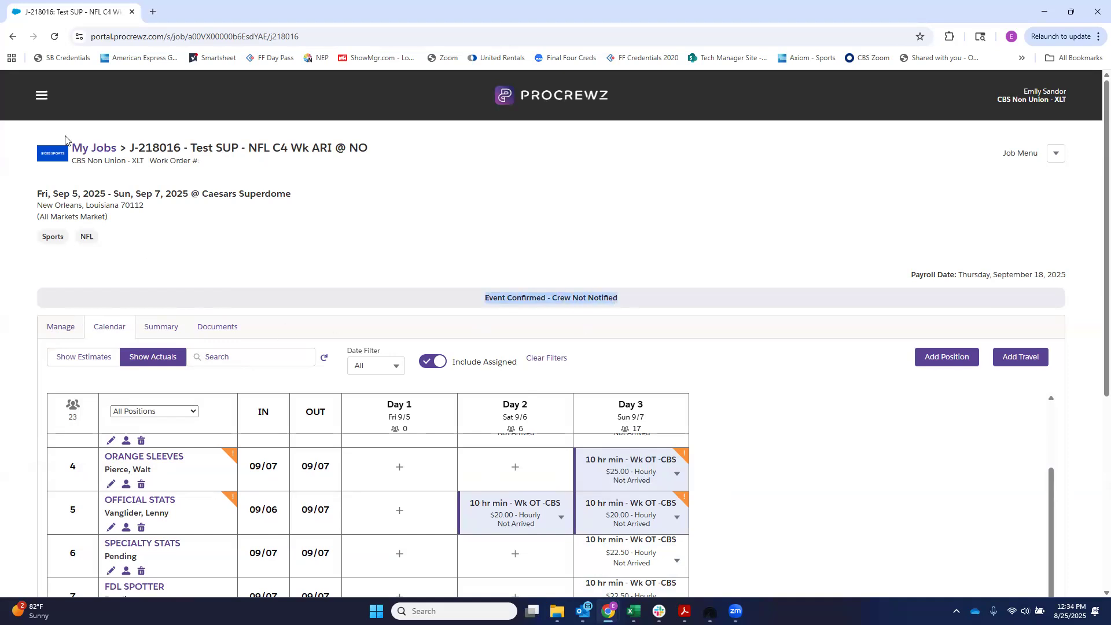
Step: Go to the home page and display September 2025 in the jobs calendar
click(41, 95)
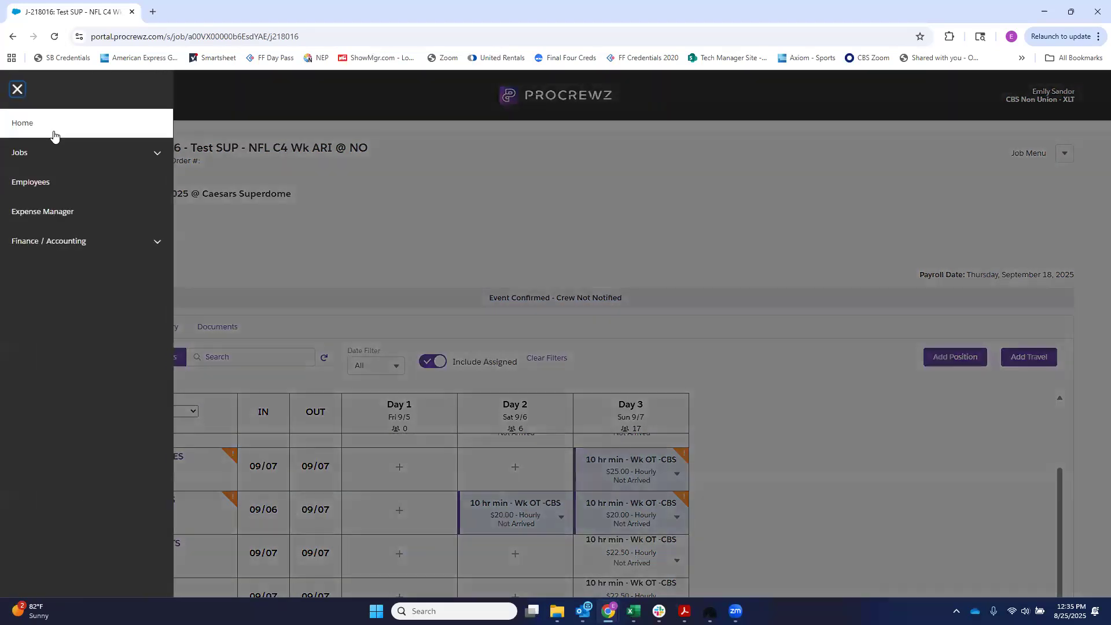
click(54, 131)
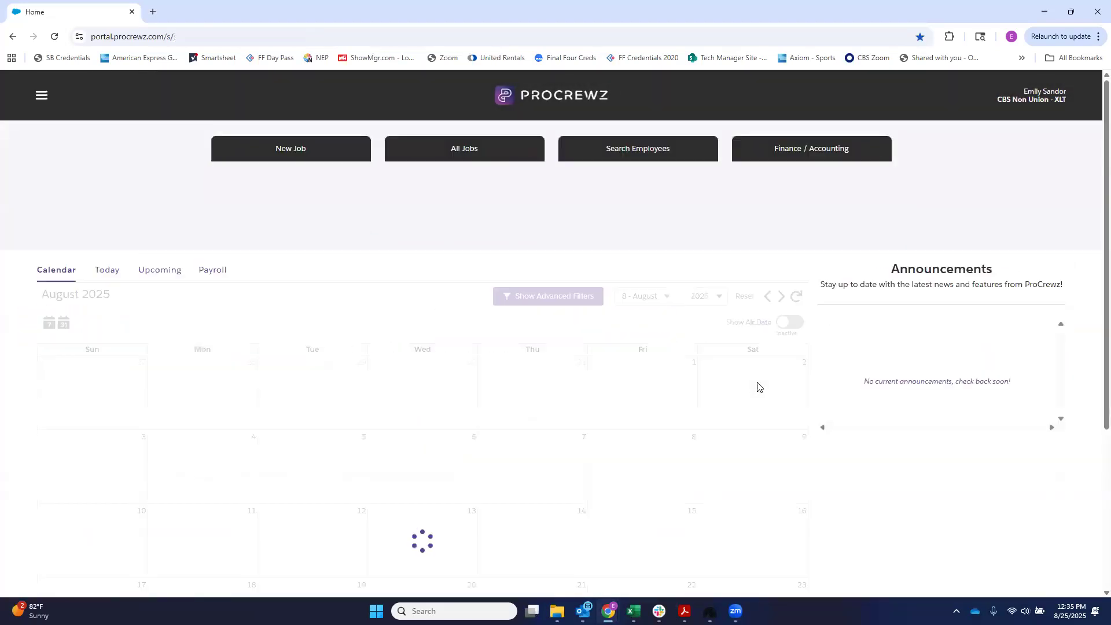
scroll(370, 397, down, 4)
scroll(747, 330, up, 4)
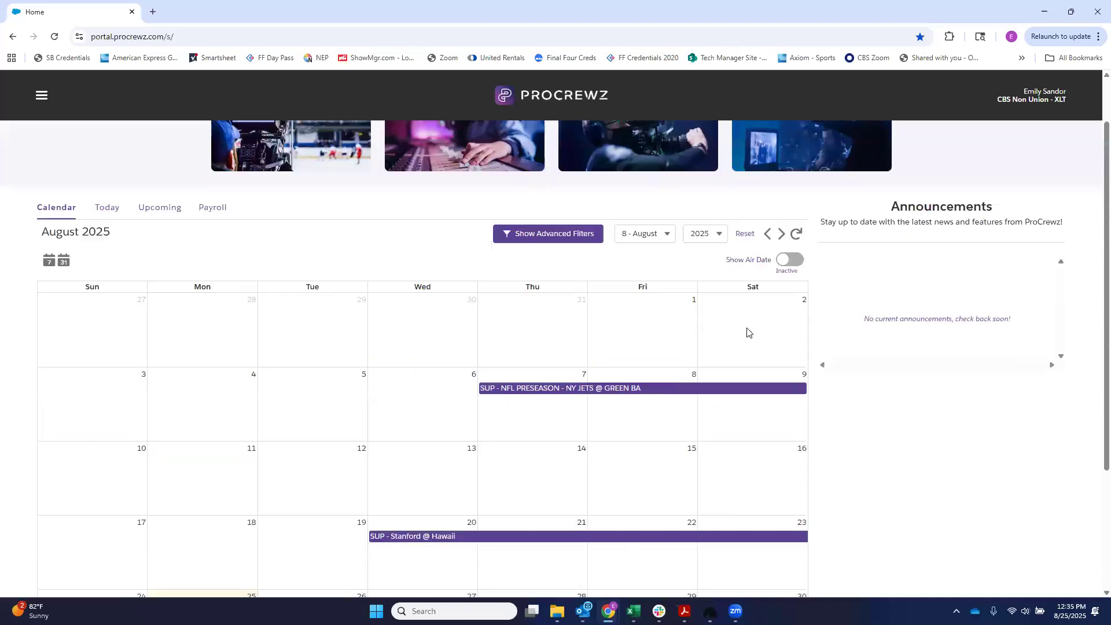
click(781, 296)
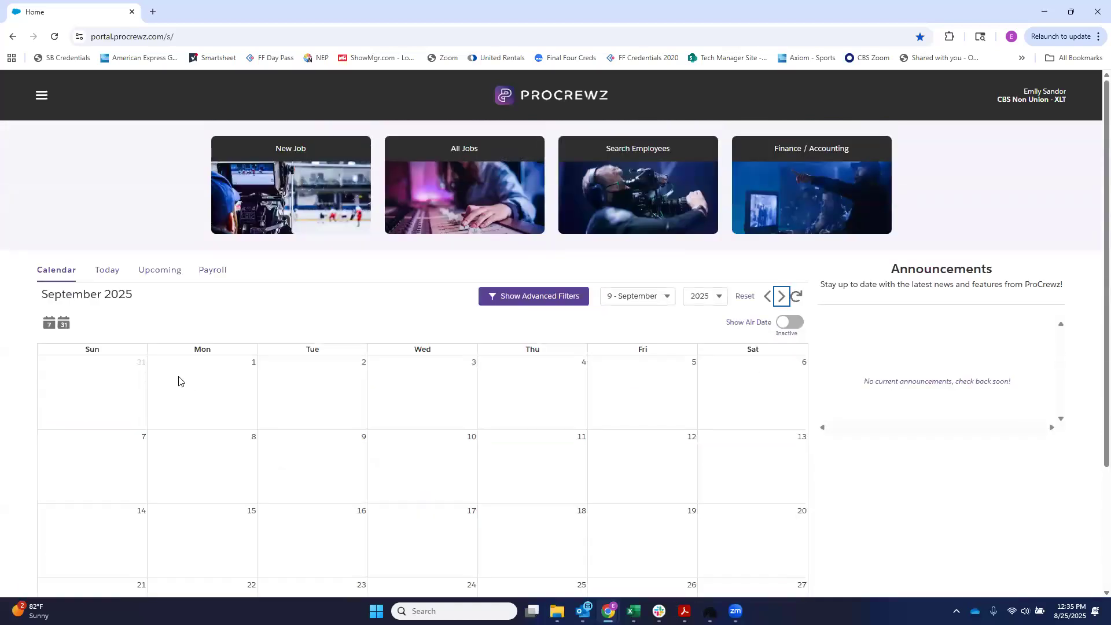
scroll(179, 382, down, 1)
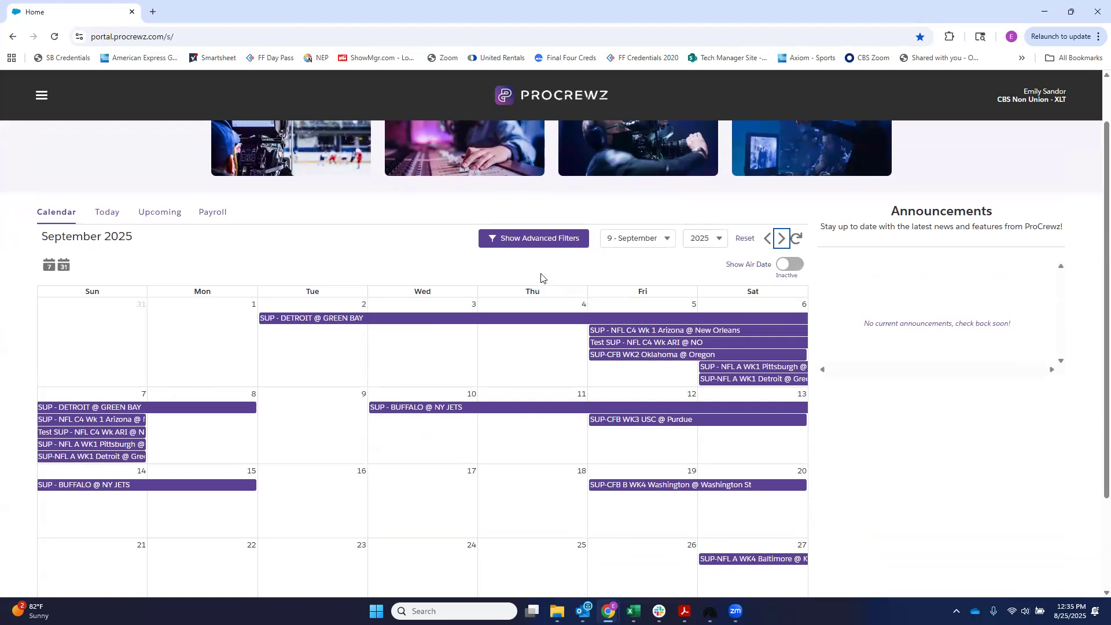
Step: Filter the September 2025 jobs calendar by the crew coordinator's name using the advanced filters
click(543, 246)
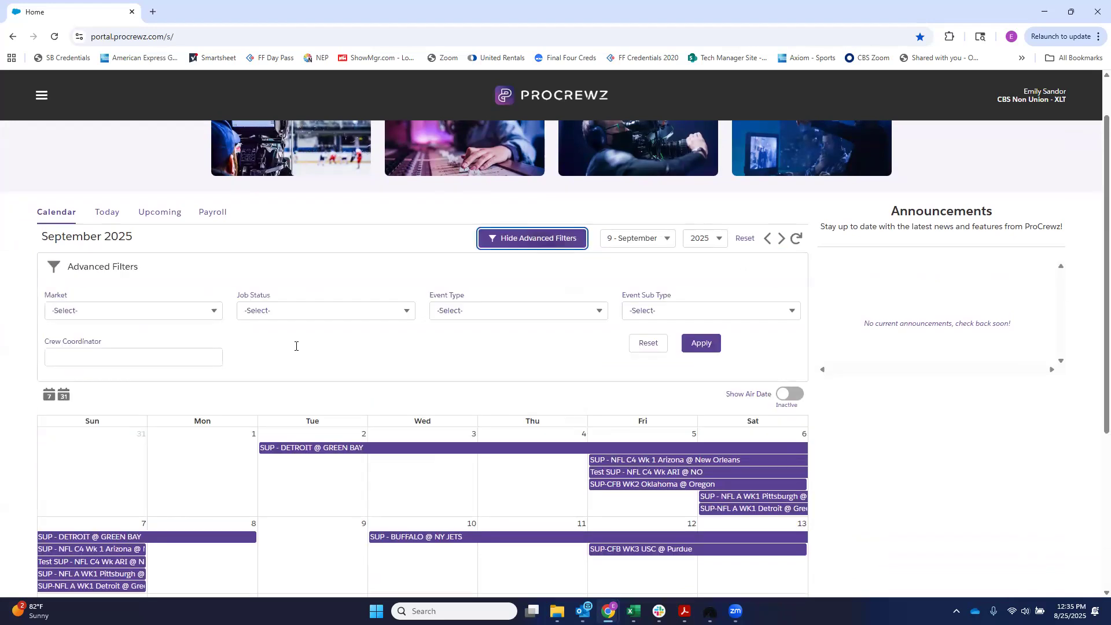
click(51, 353)
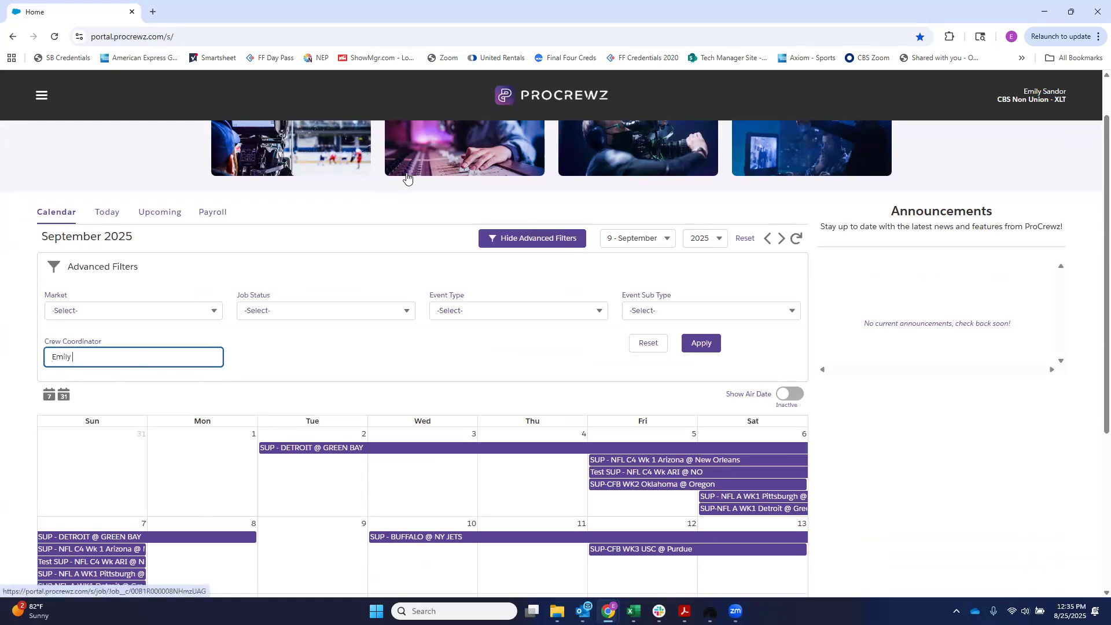
text(Emily Sad)
key(BackSpace)
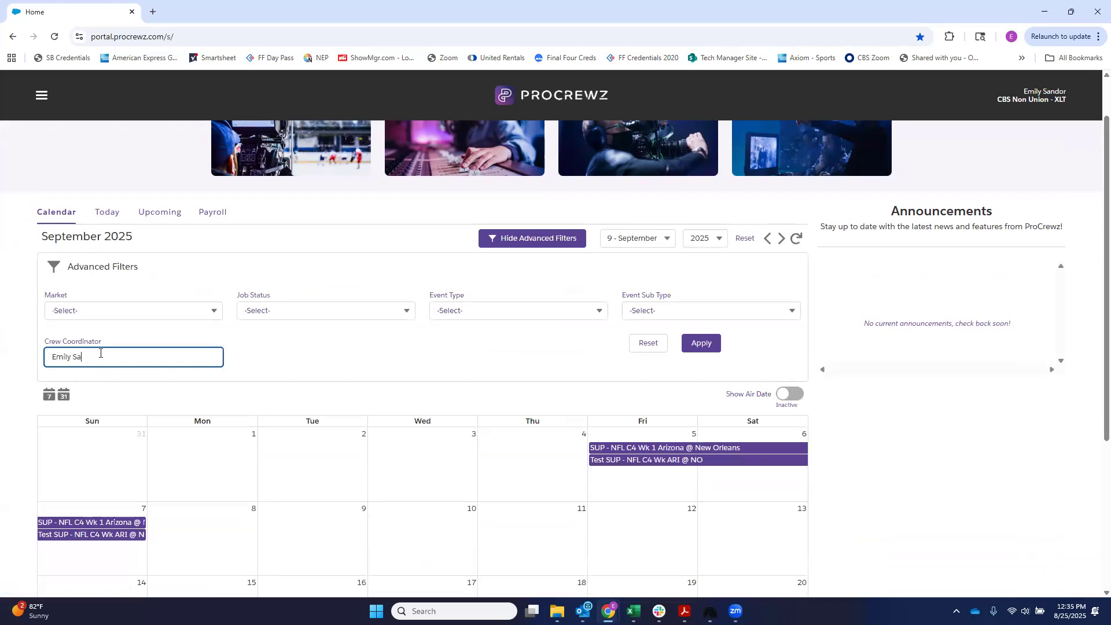
scroll(101, 353, down, 1)
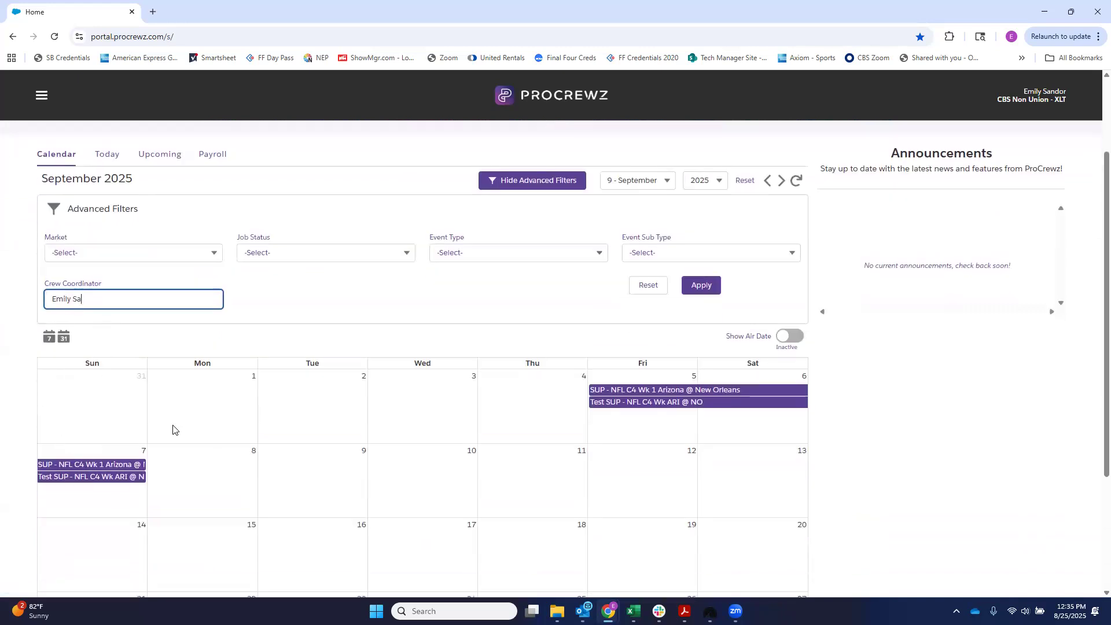
Step: Clear the crew coordinator filter from the jobs calendar and hide the advanced filters
triple_click(104, 301)
key(BackSpace)
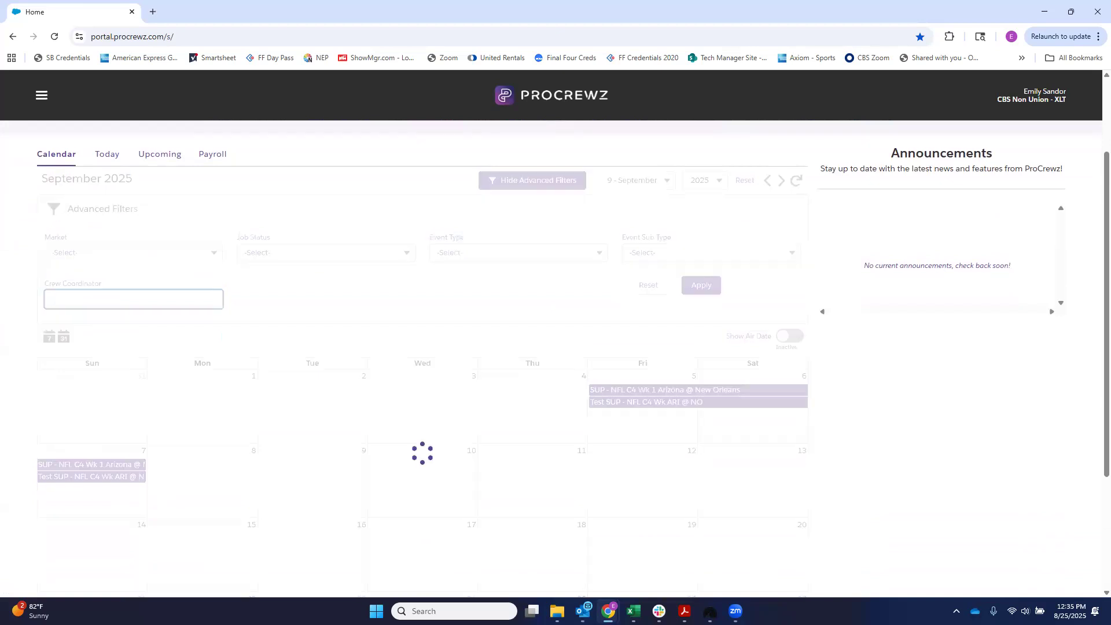
scroll(446, 323, up, 2)
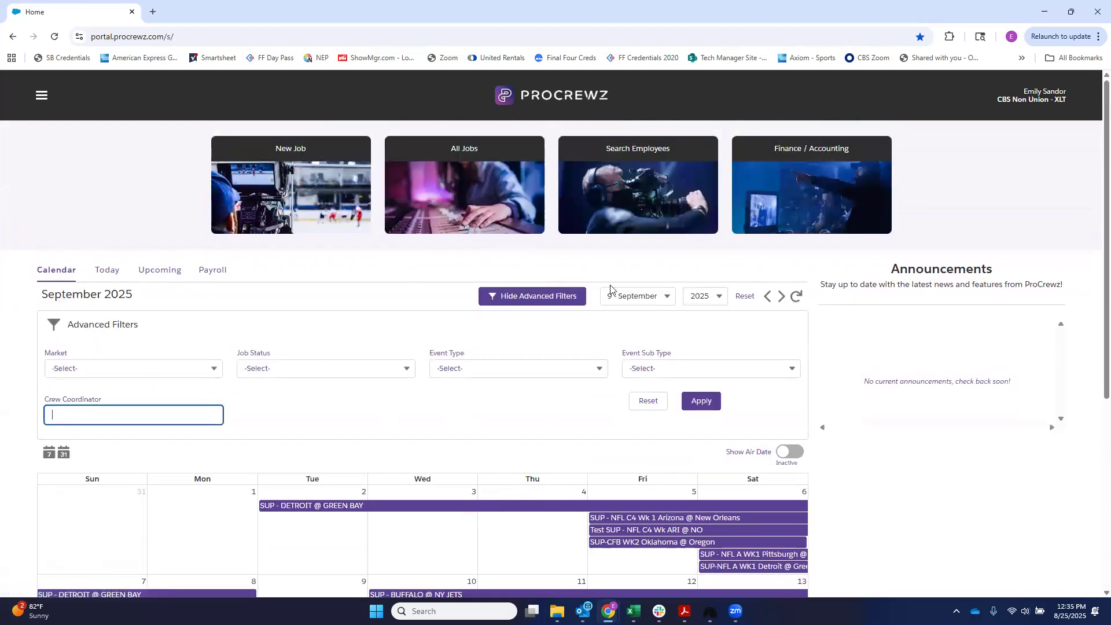
click(566, 298)
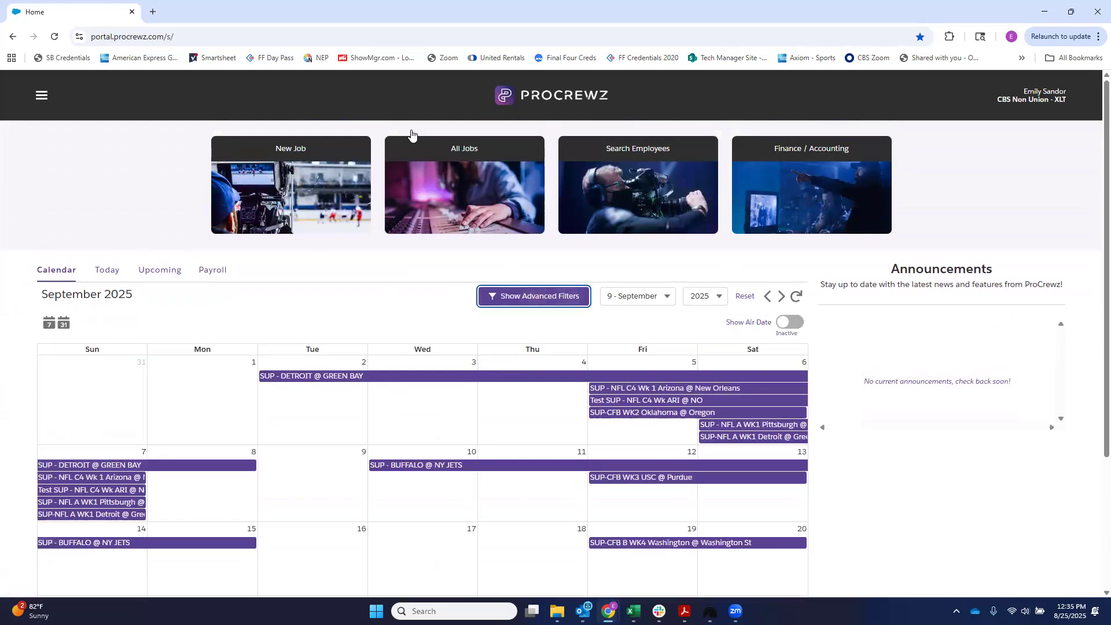
Step: Open the list of all jobs and look through its entries
click(492, 215)
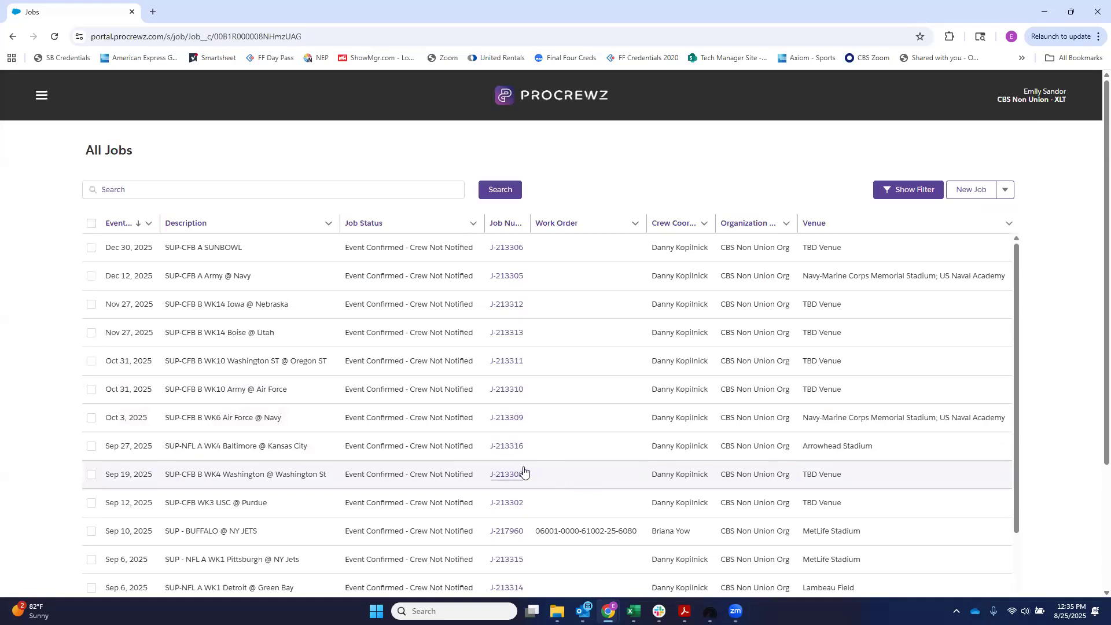
scroll(579, 481, down, 3)
scroll(584, 484, down, 1)
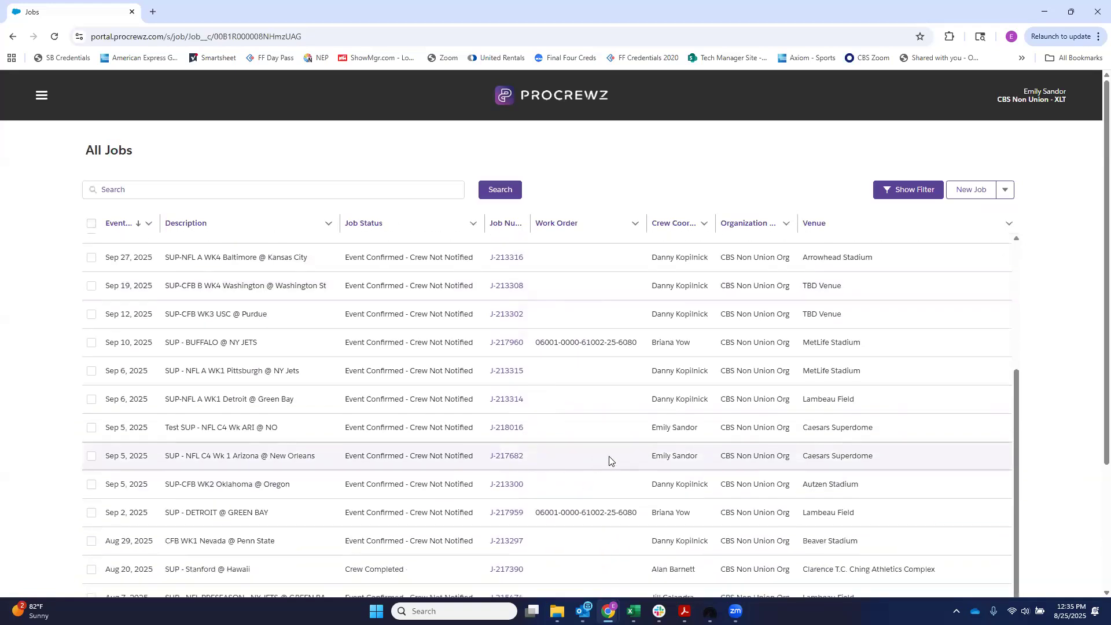
scroll(608, 461, up, 4)
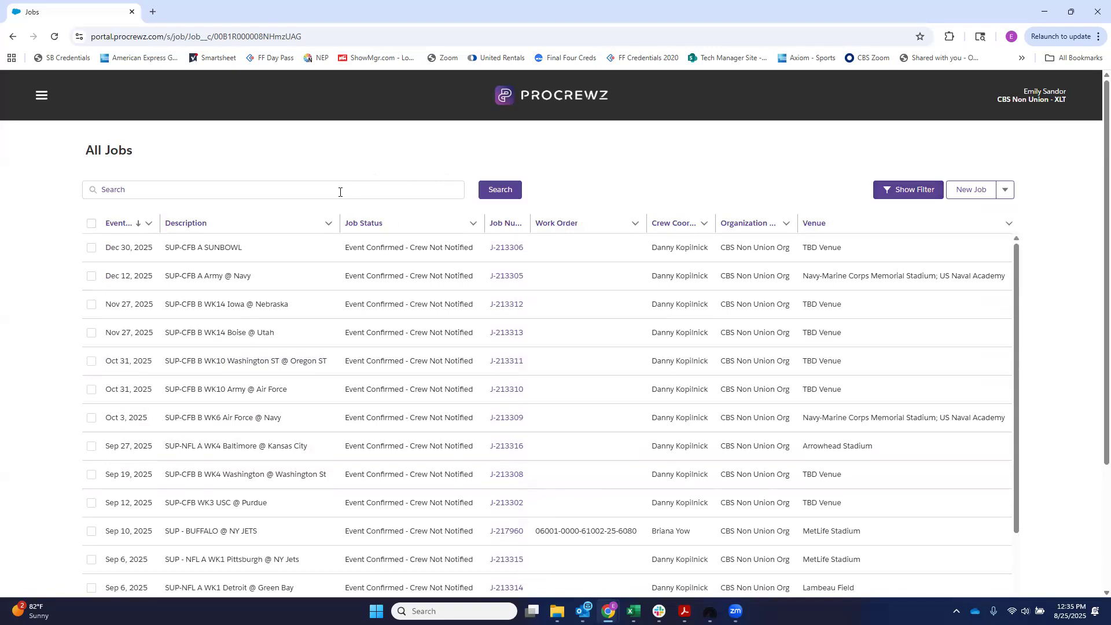
Step: Filter the All Jobs list by the crew coordinator's first name and hide the filter options
click(891, 187)
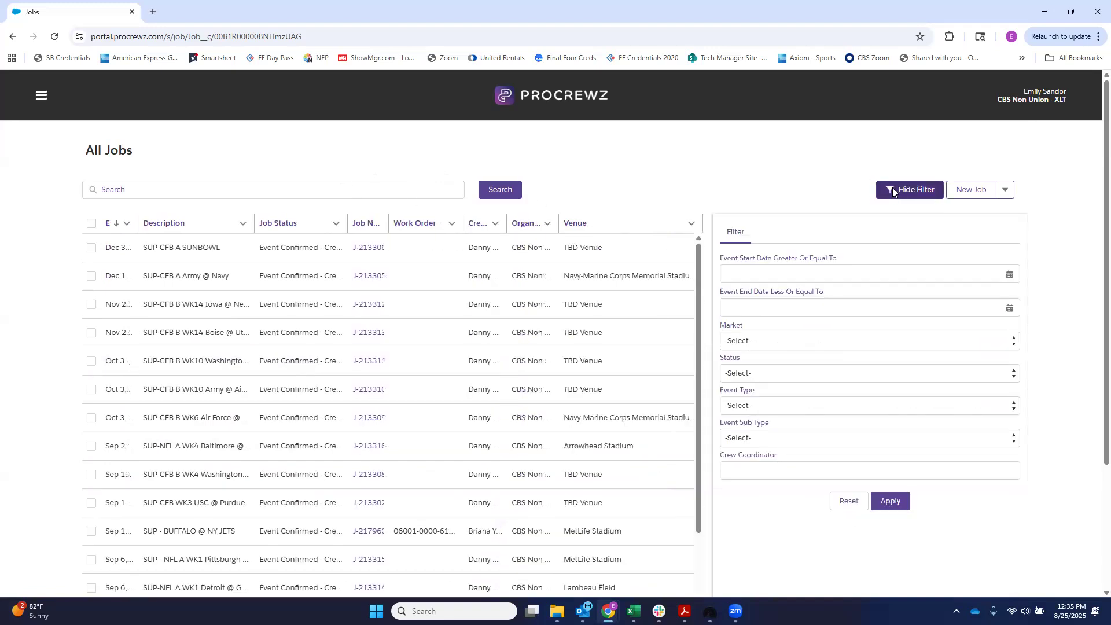
click(763, 464)
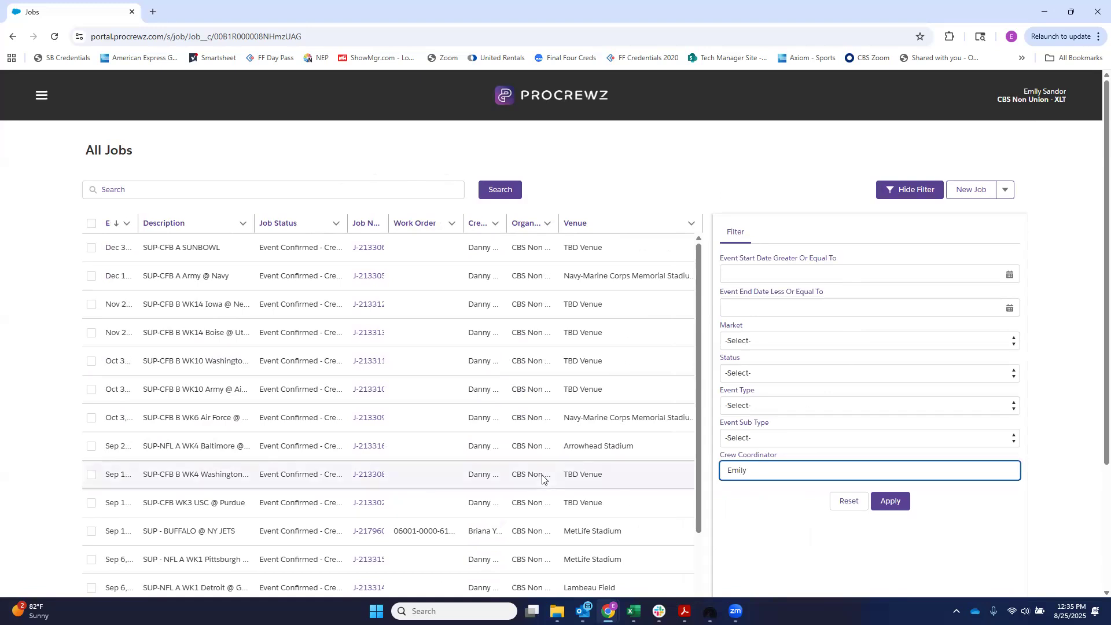
click(892, 503)
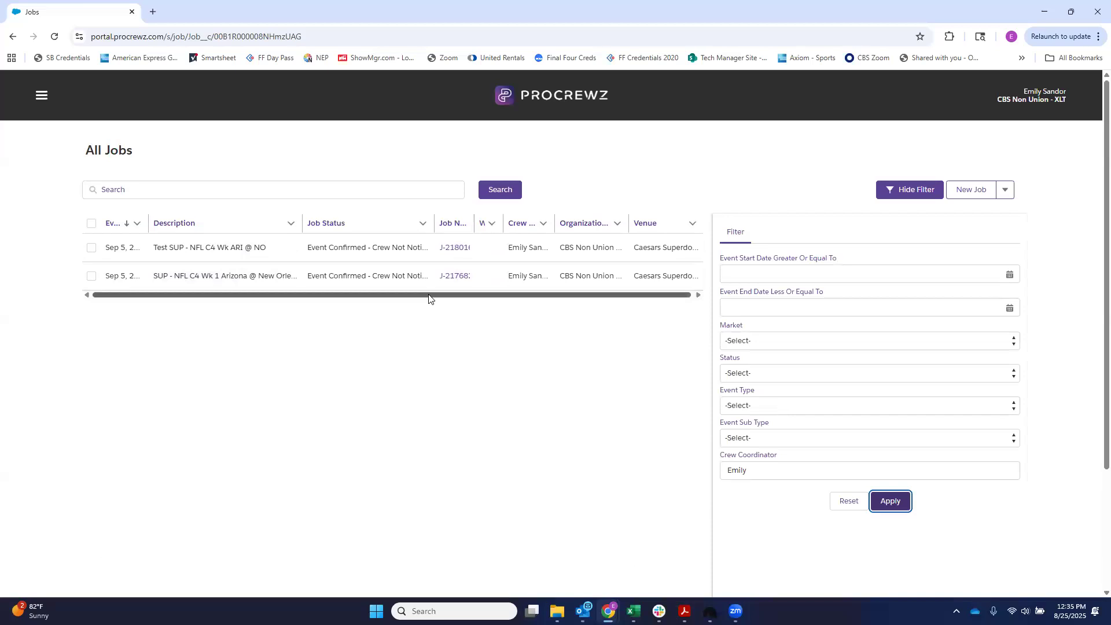
drag(429, 295, 878, 237)
click(907, 189)
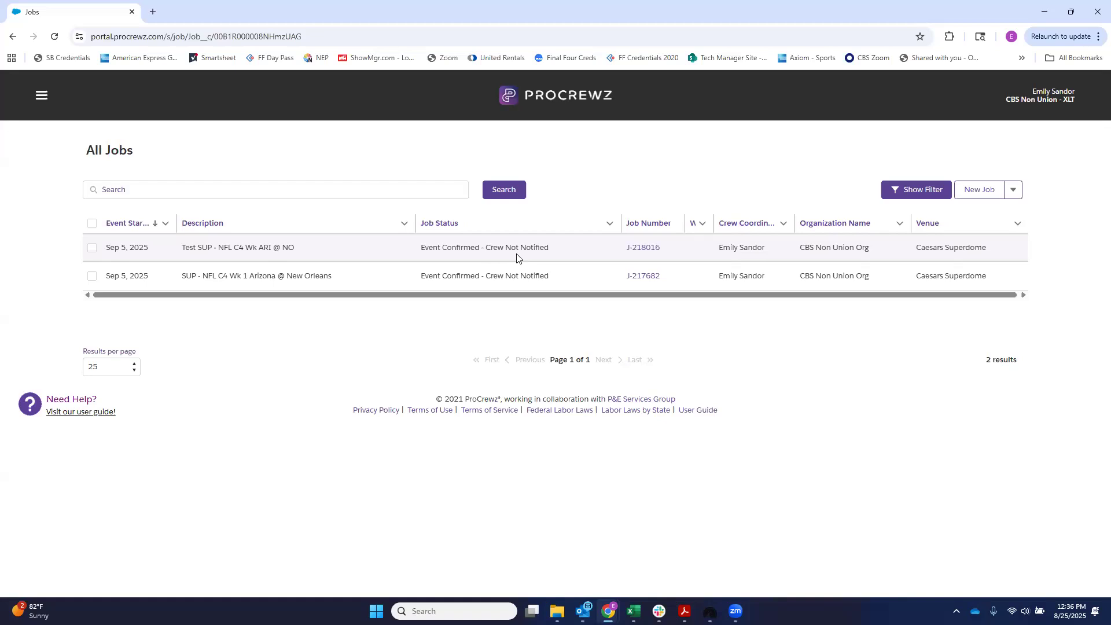
Step: Return to the home page and show the September 2025 jobs calendar down to the end of the month
click(44, 94)
click(46, 126)
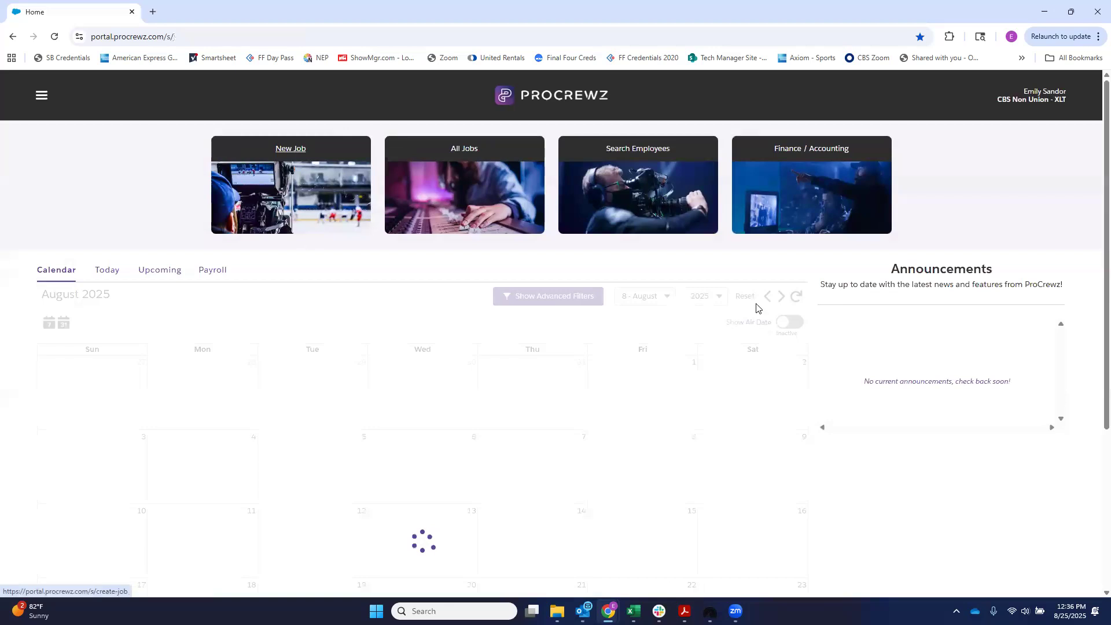
click(781, 296)
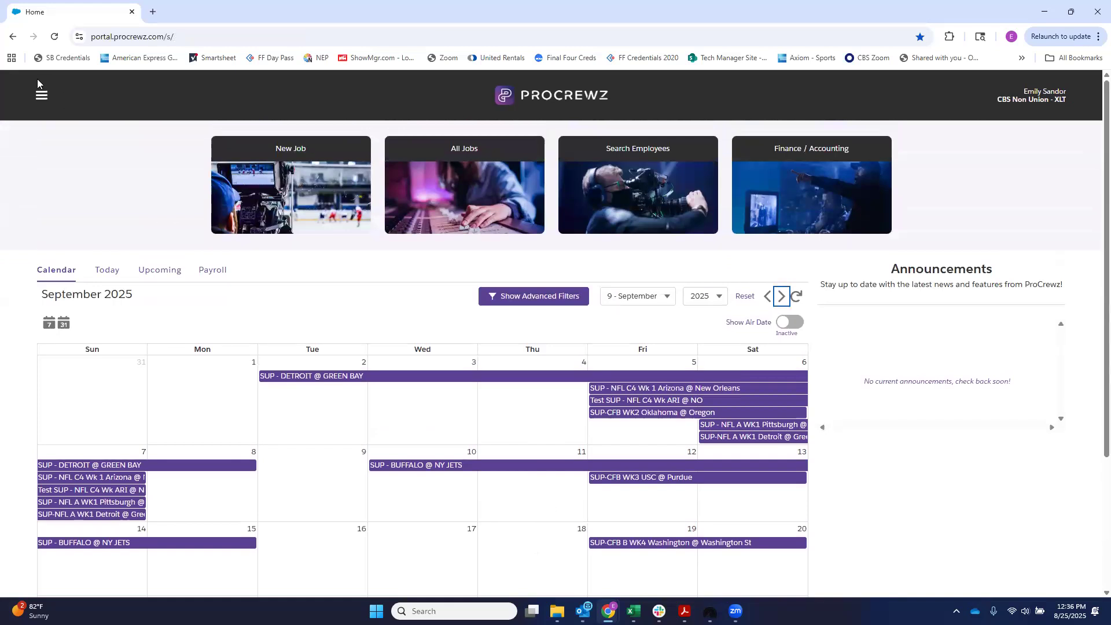
click(40, 94)
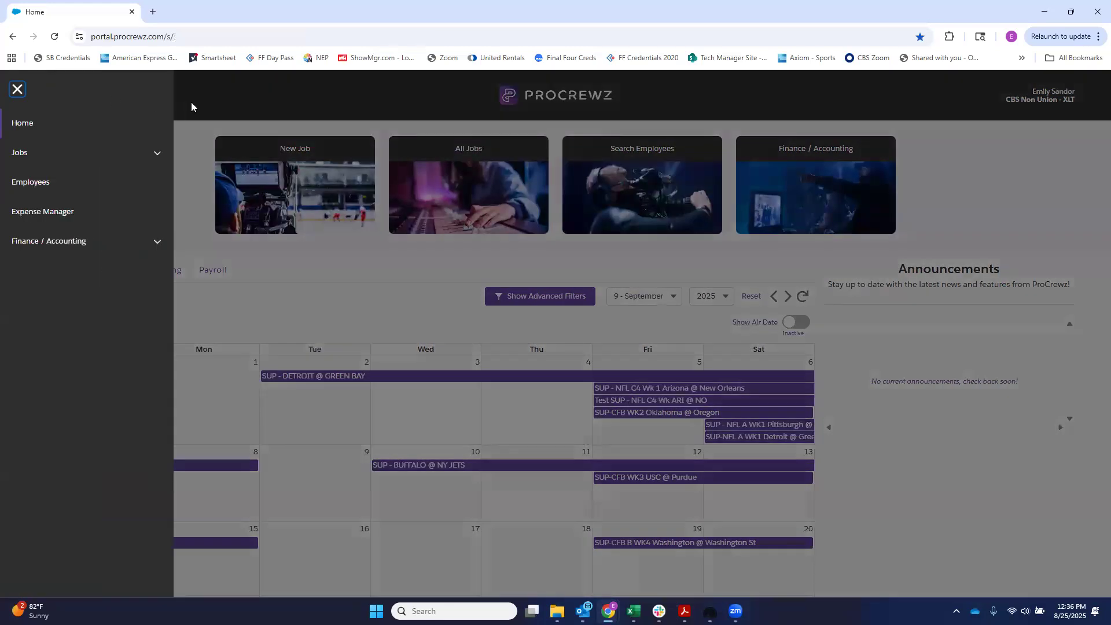
click(191, 102)
scroll(75, 410, down, 3)
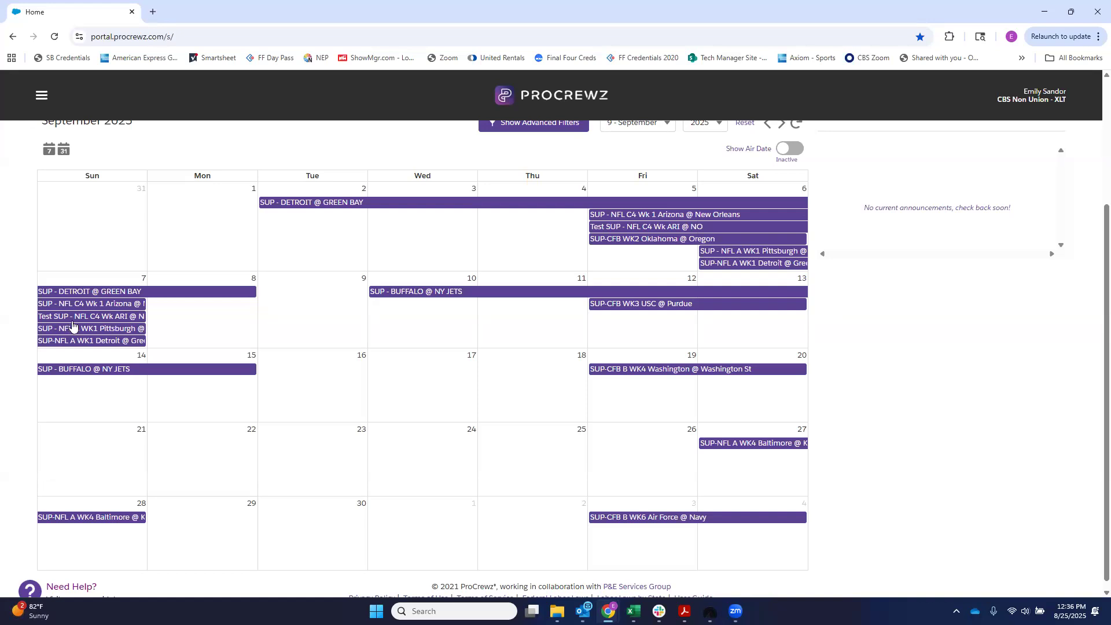
Step: Open the "Test SUP - NFL C4 Wk ARI @ NO" job from the September calendar and cancel the job
click(77, 318)
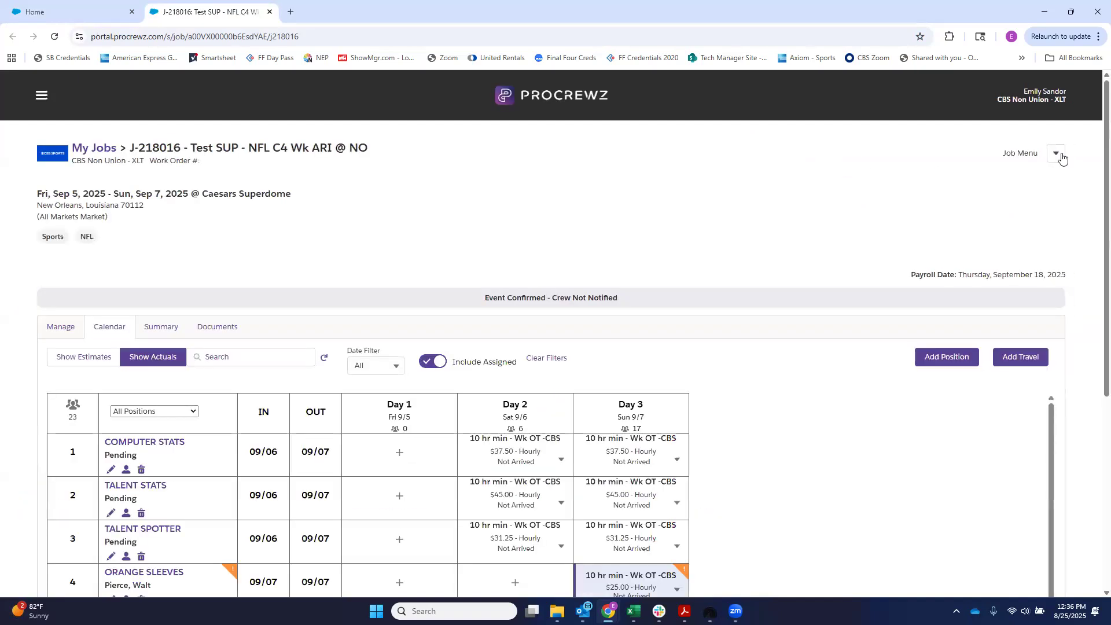
click(1057, 154)
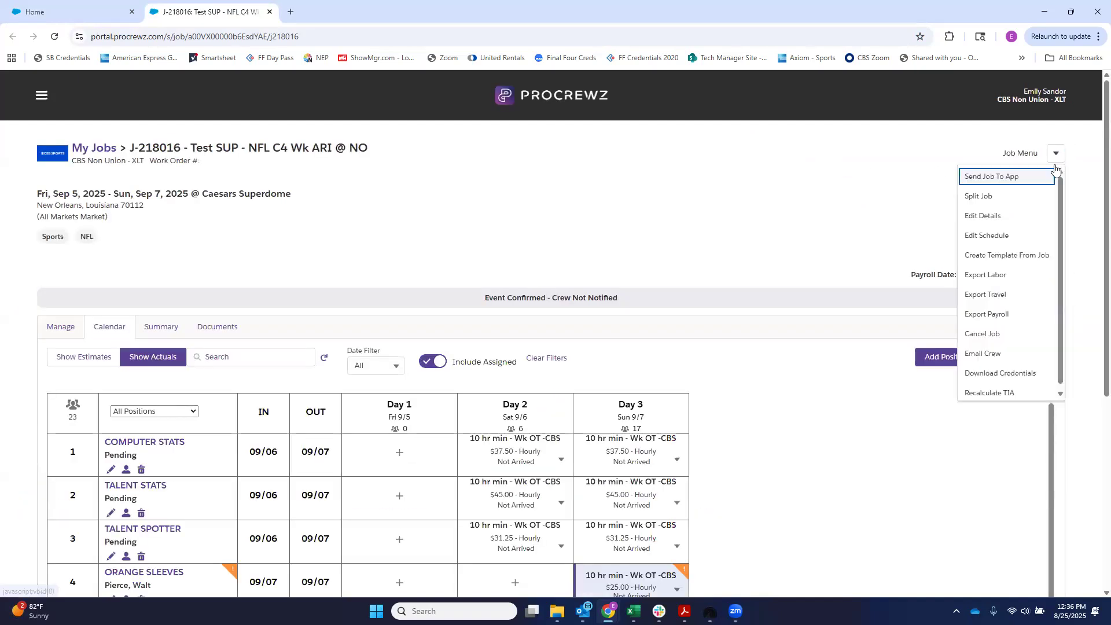
click(1023, 335)
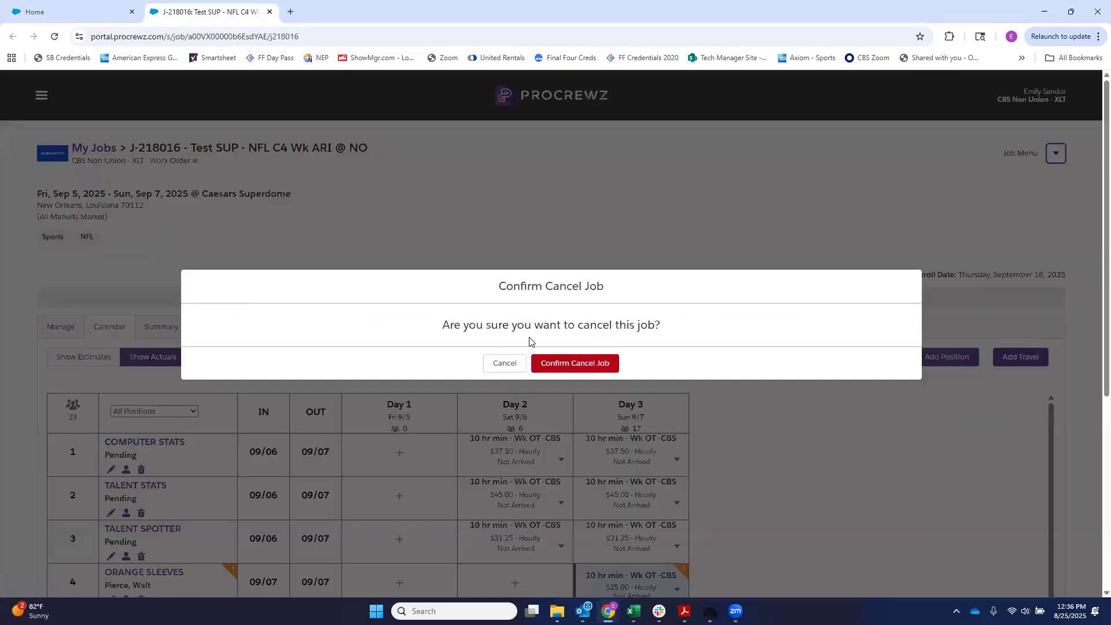
click(579, 368)
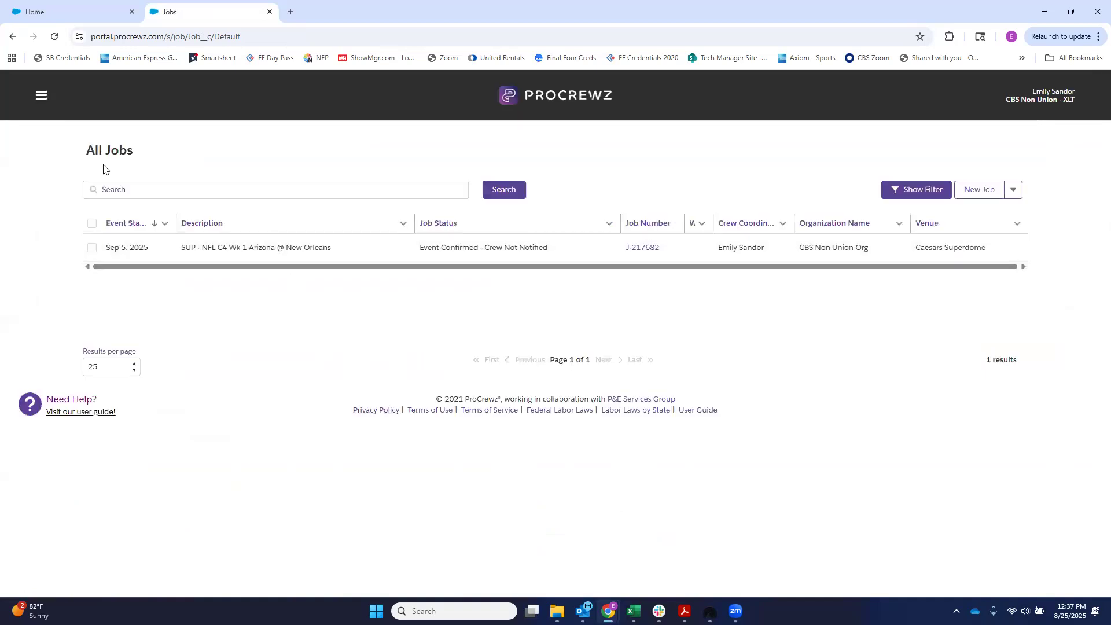
Step: Open the Work Orders list under Finance / Accounting and set it to 100 results per page
click(40, 96)
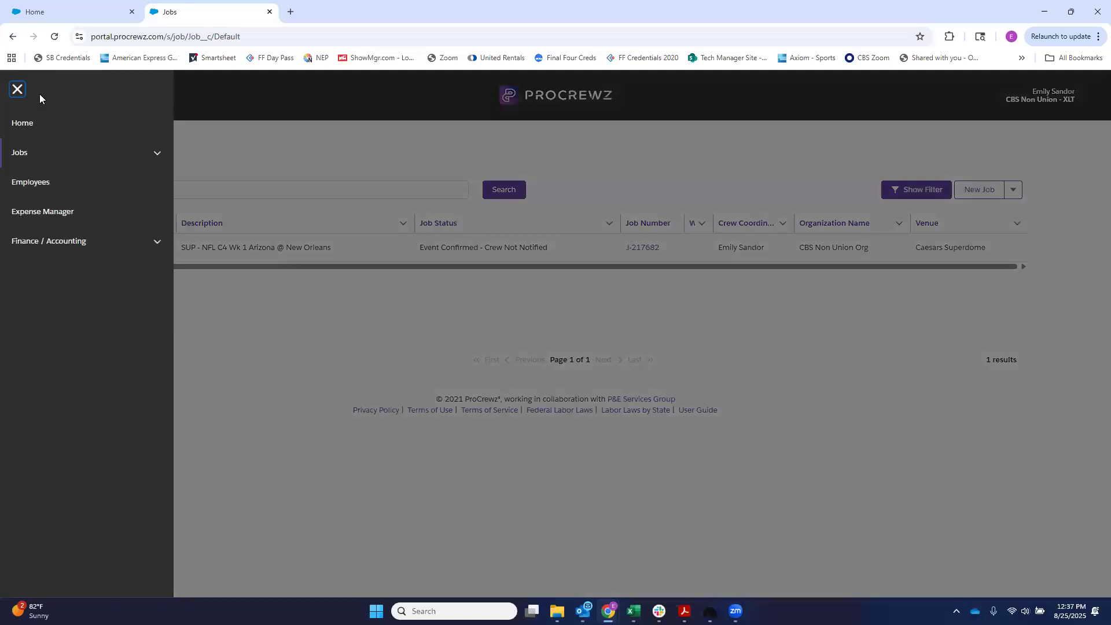
click(67, 243)
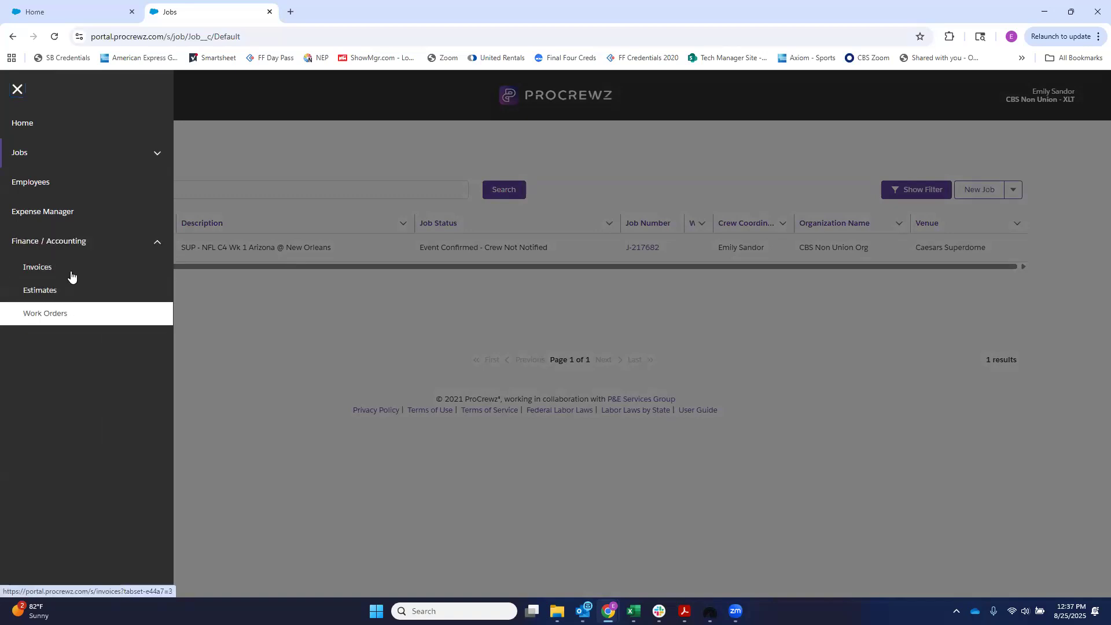
click(49, 314)
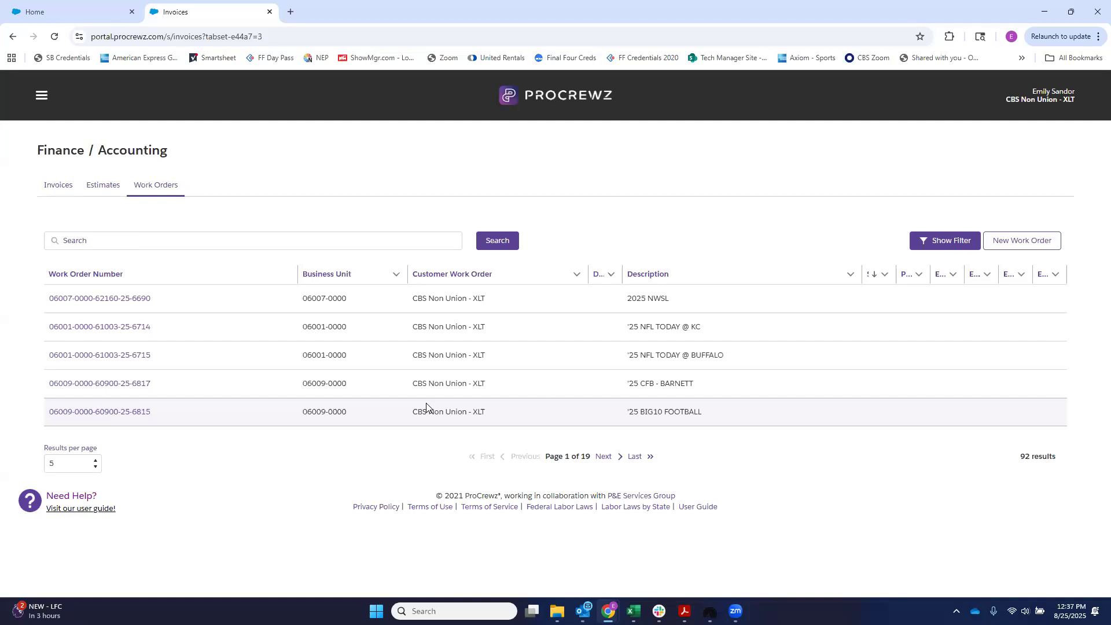
click(69, 463)
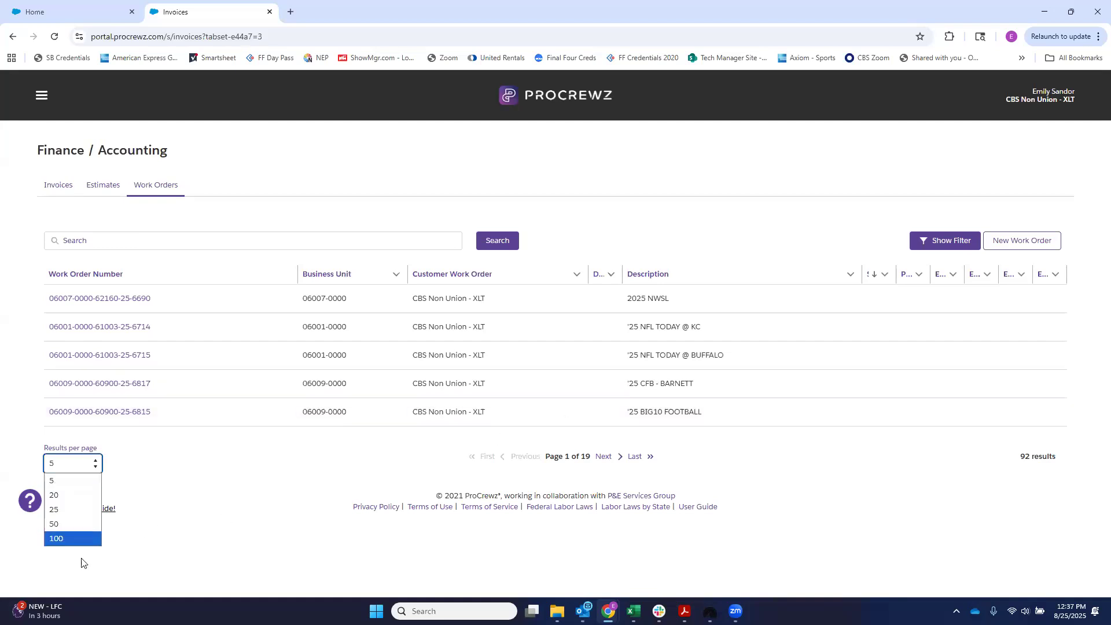
key(Return)
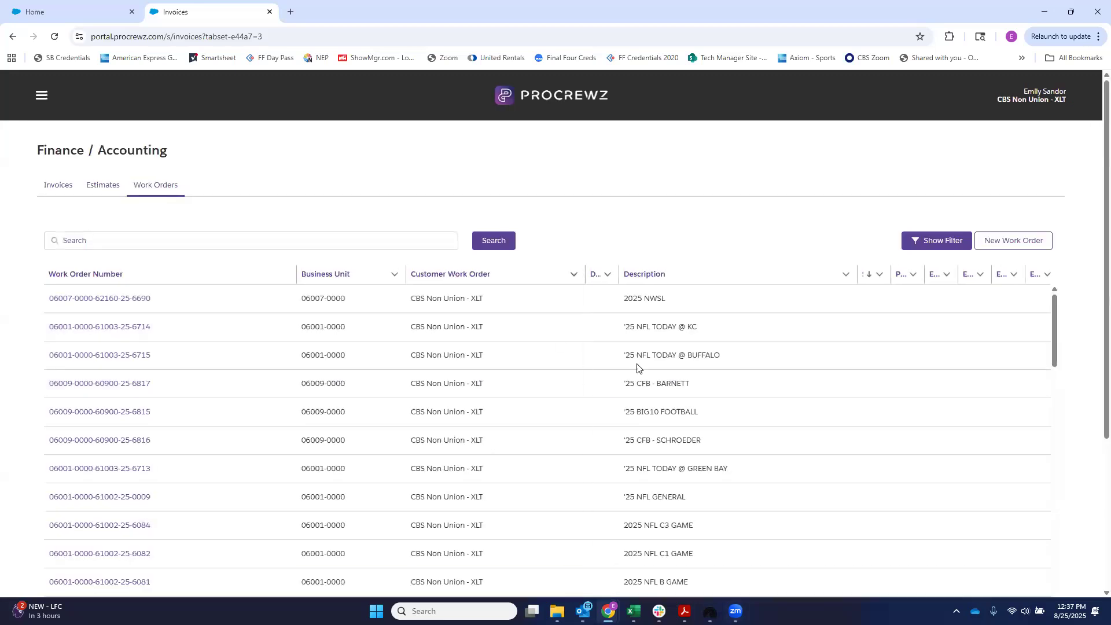
Step: Look through the work orders and open the one described as "2025 NFL C4 GAME"
scroll(505, 494, down, 3)
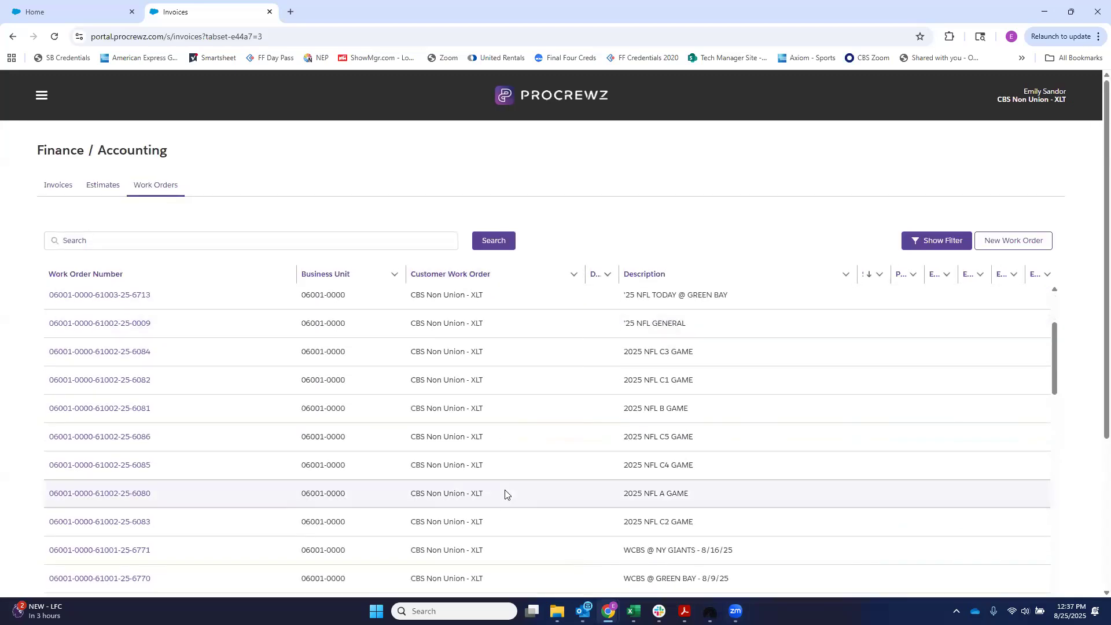
scroll(506, 495, down, 10)
scroll(508, 495, up, 15)
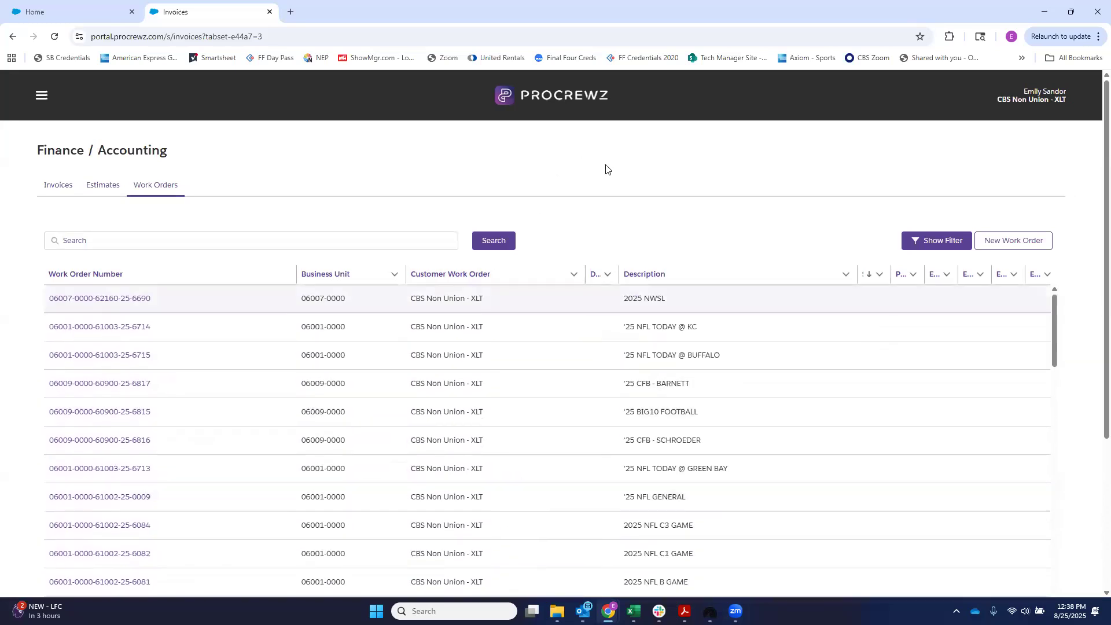
scroll(648, 178, down, 1)
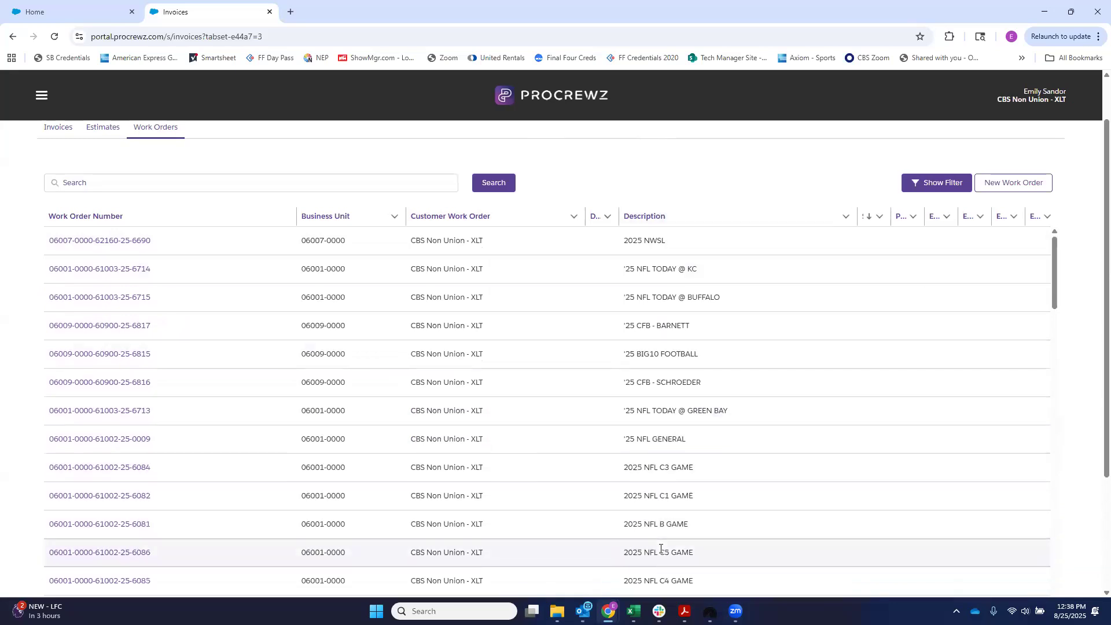
scroll(298, 524, down, 2)
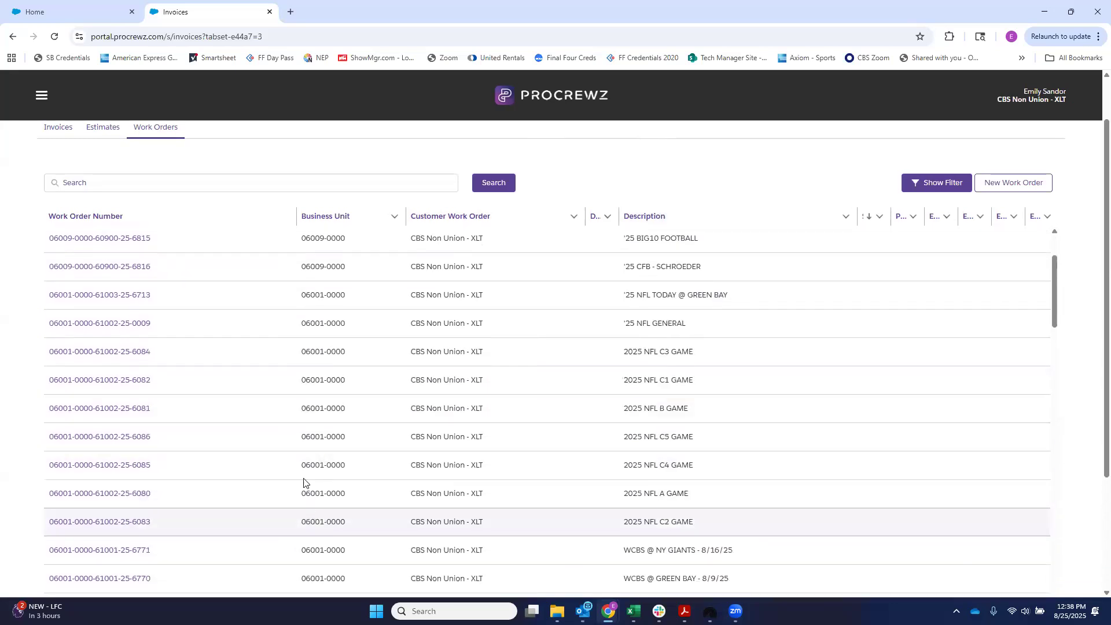
click(130, 466)
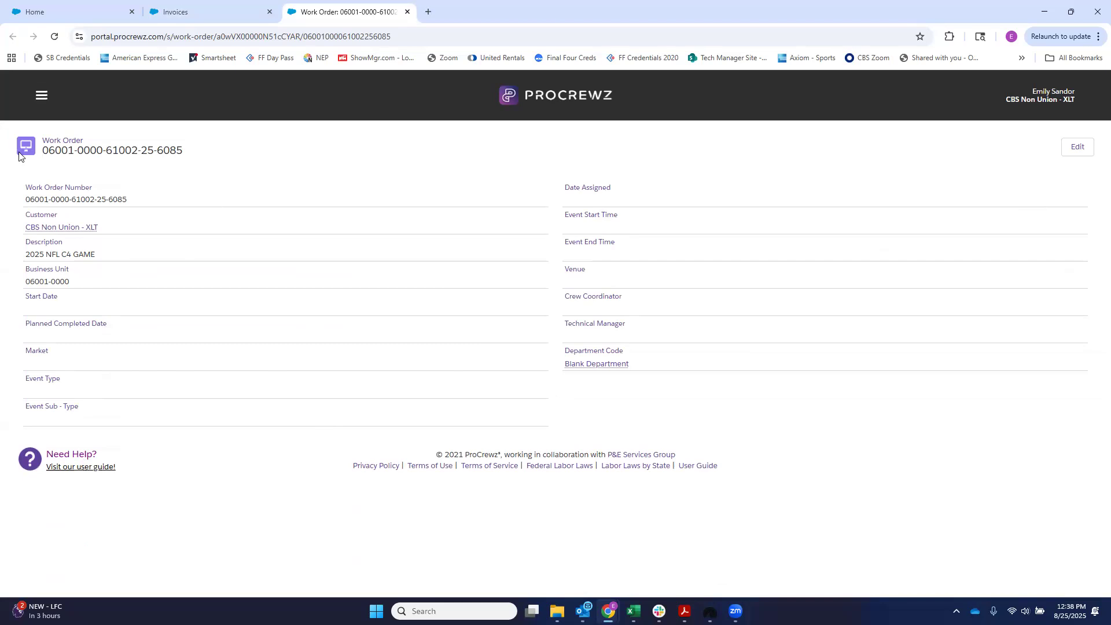
Step: Leave the work order record and go to the home page
click(41, 95)
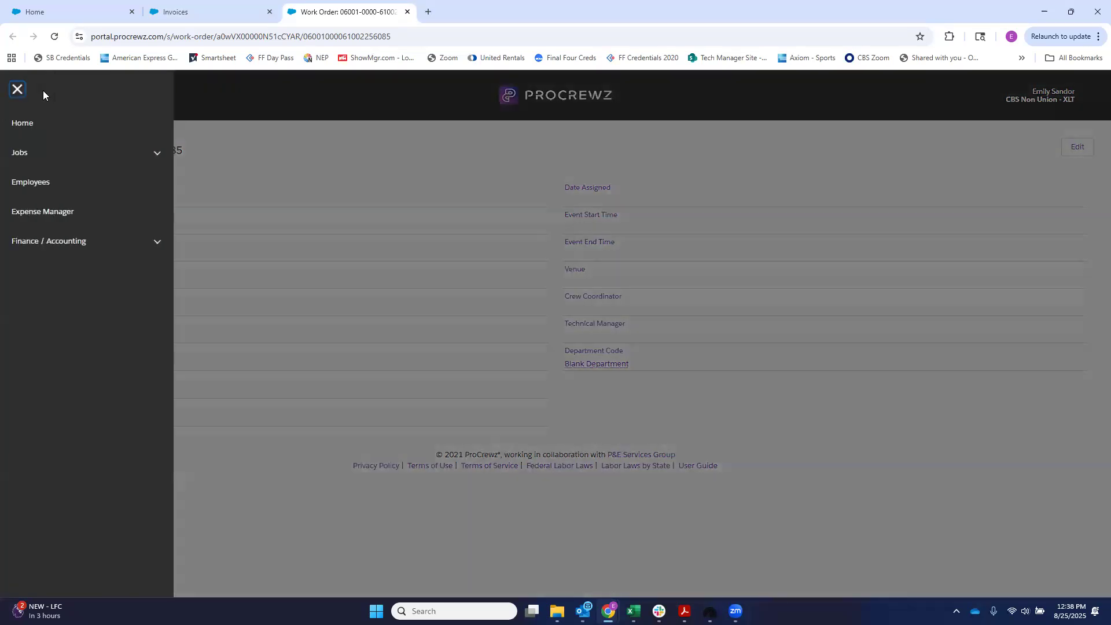
click(48, 155)
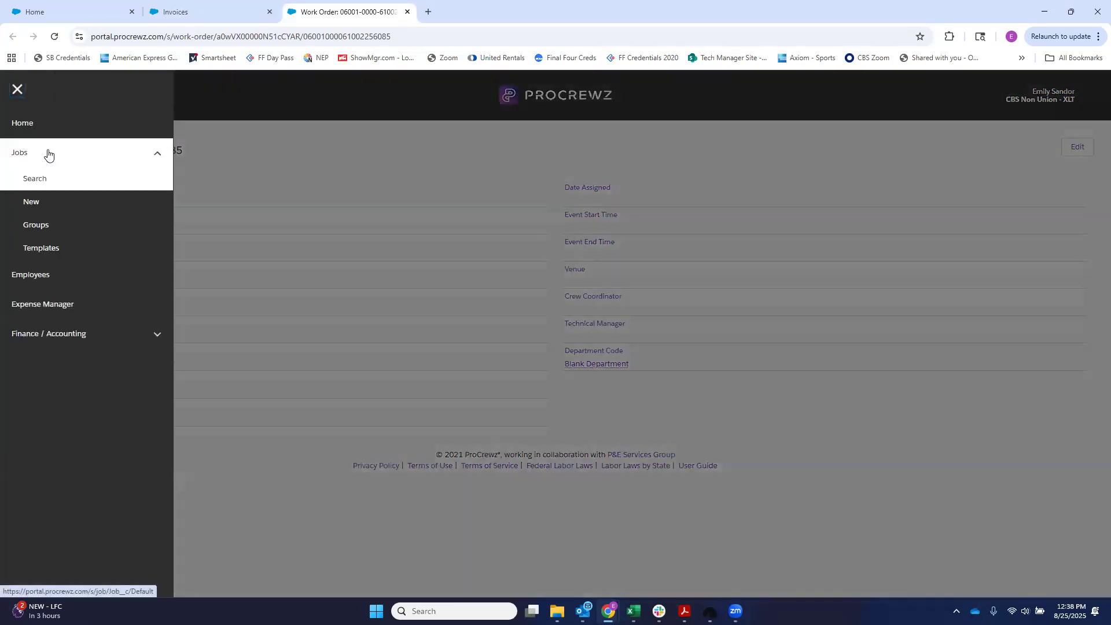
click(124, 135)
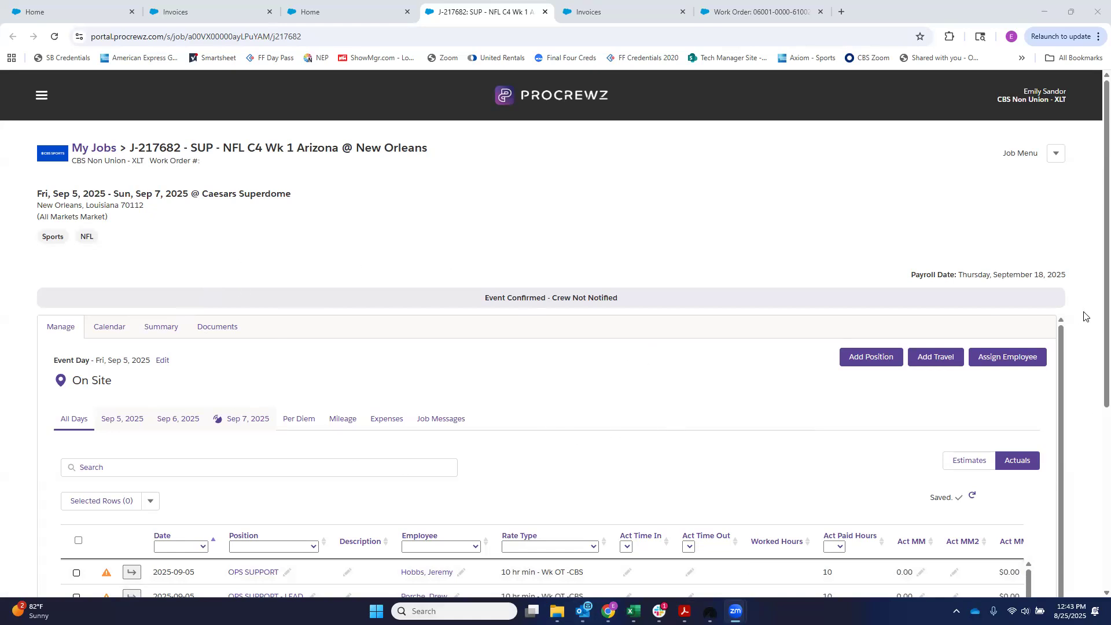
Step: Edit the details of the Arizona @ New Orleans job, assign the "2025 NFL C4 GAME" work order found with "c4", and save
click(1056, 155)
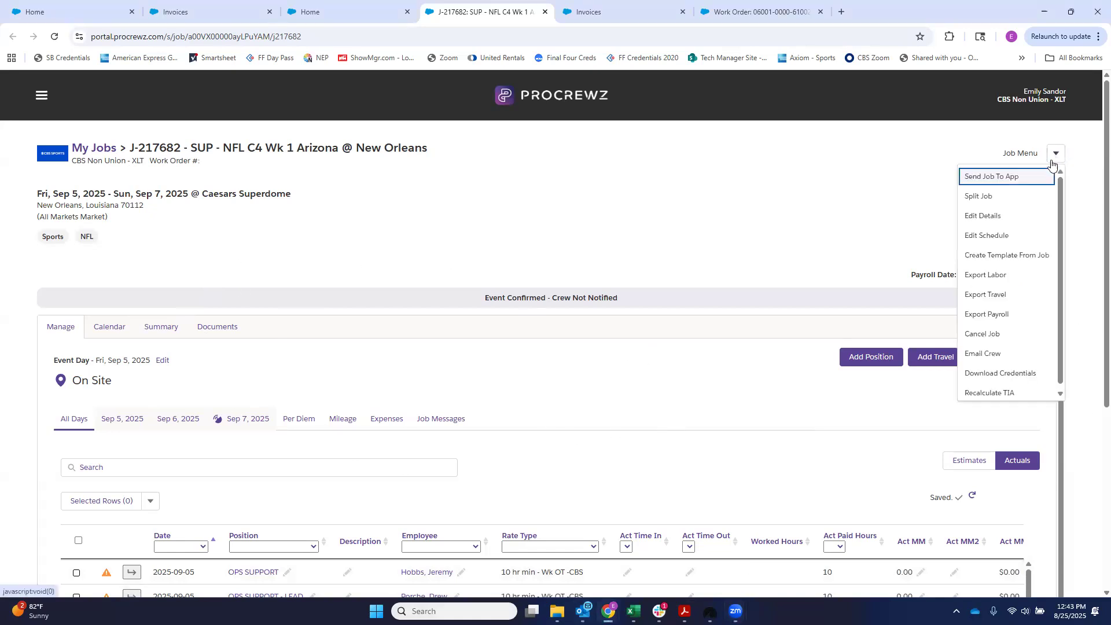
click(1025, 223)
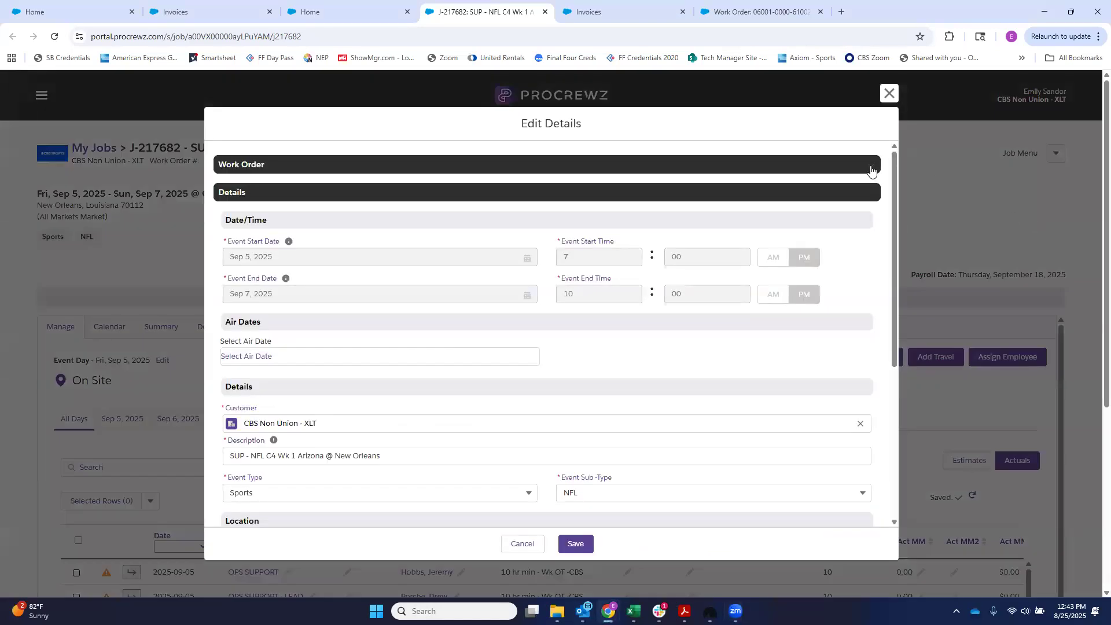
click(871, 168)
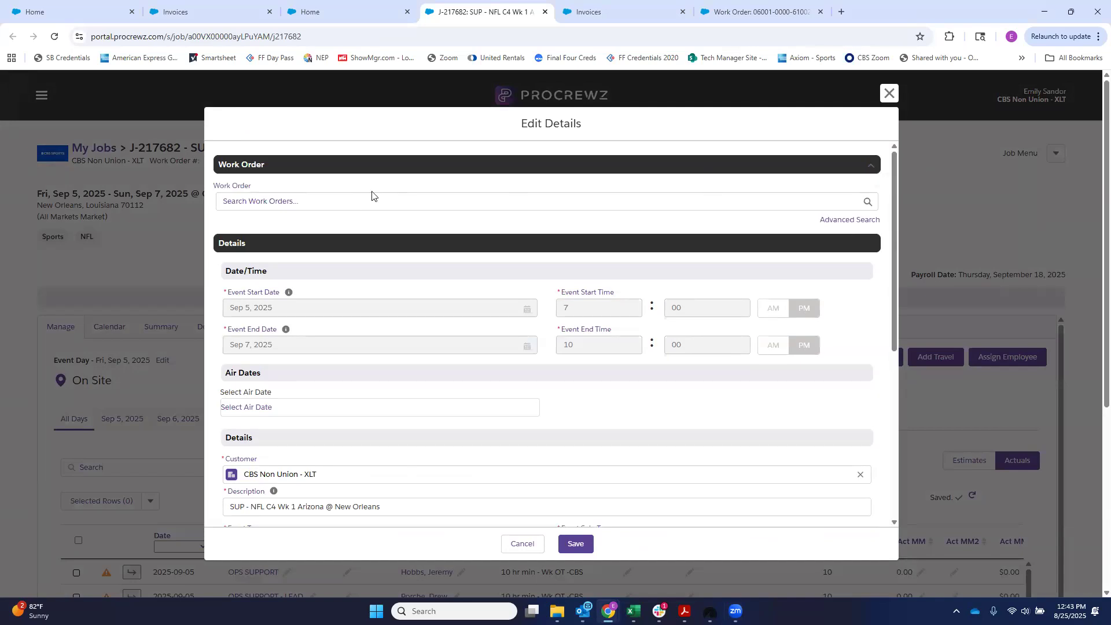
click(347, 202)
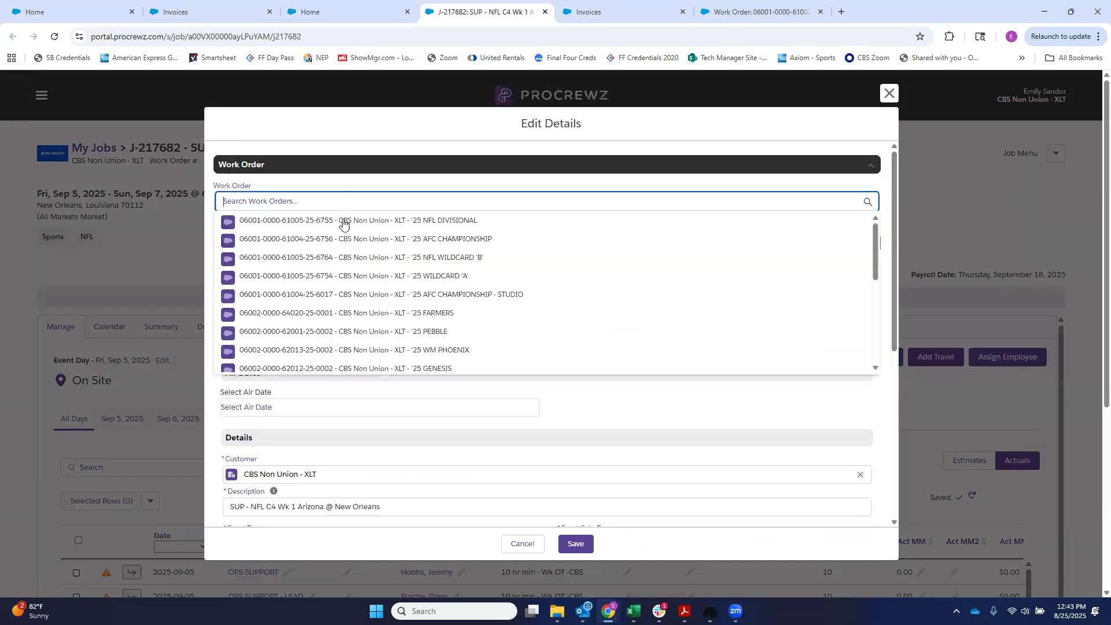
scroll(375, 314, down, 1)
scroll(376, 314, down, 2)
text(c4)
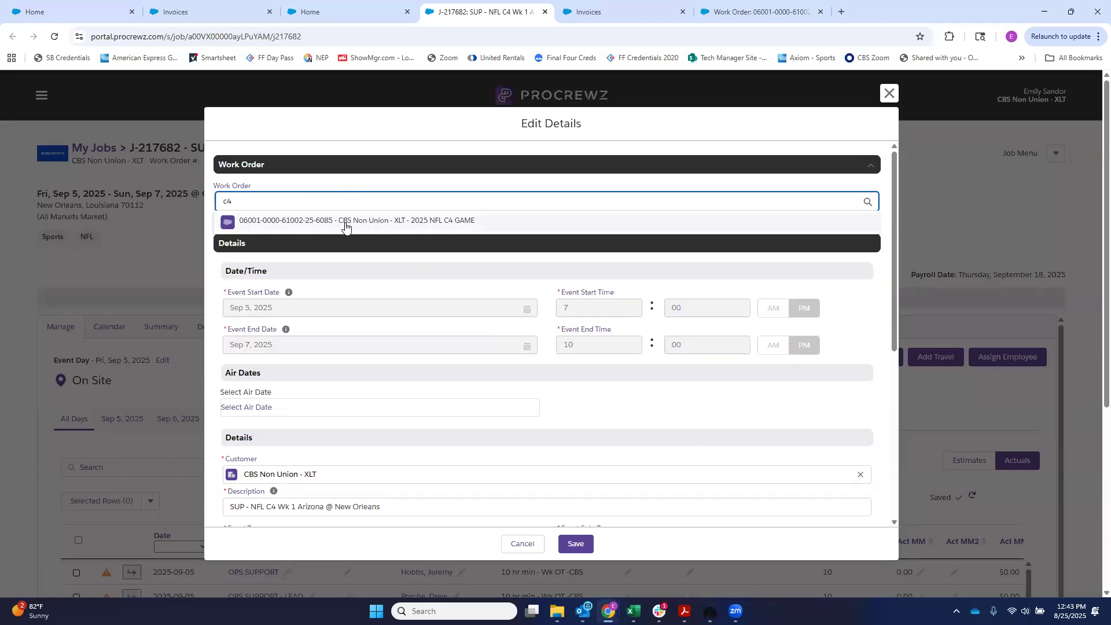
click(345, 225)
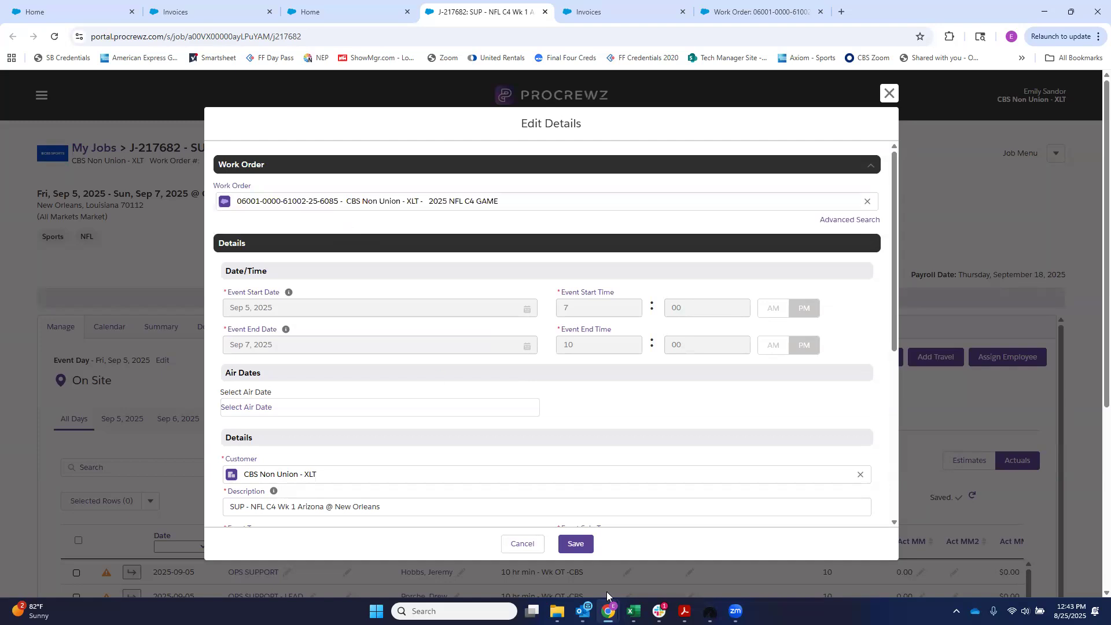
click(582, 550)
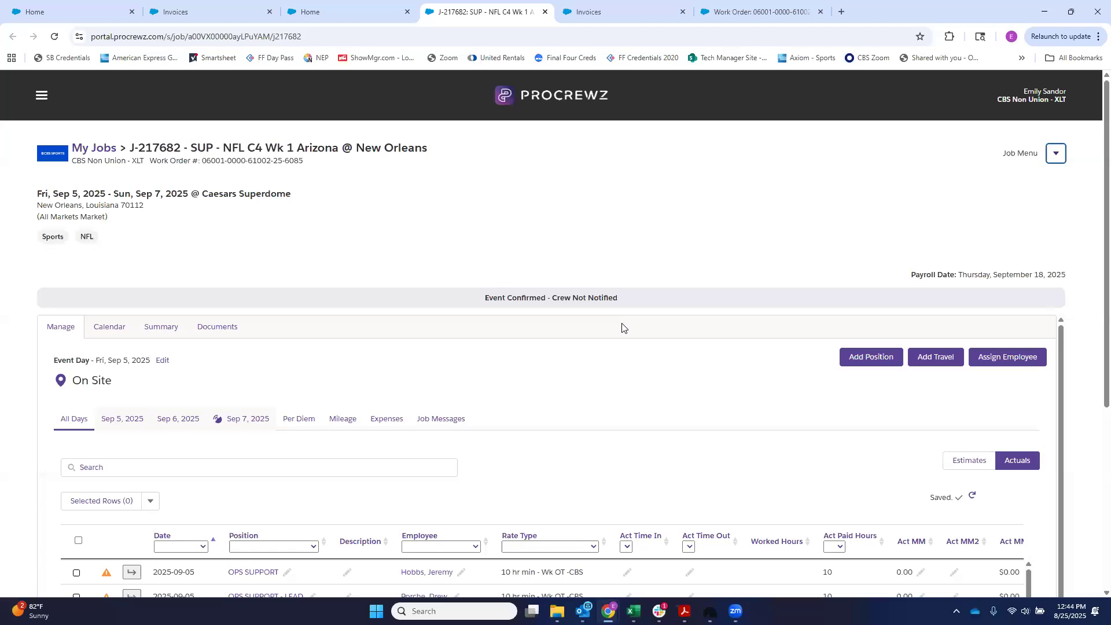
Step: Show the warning details for the September 5 OPS SUPPORT position and view the assigned employee's contact card
scroll(439, 405, down, 2)
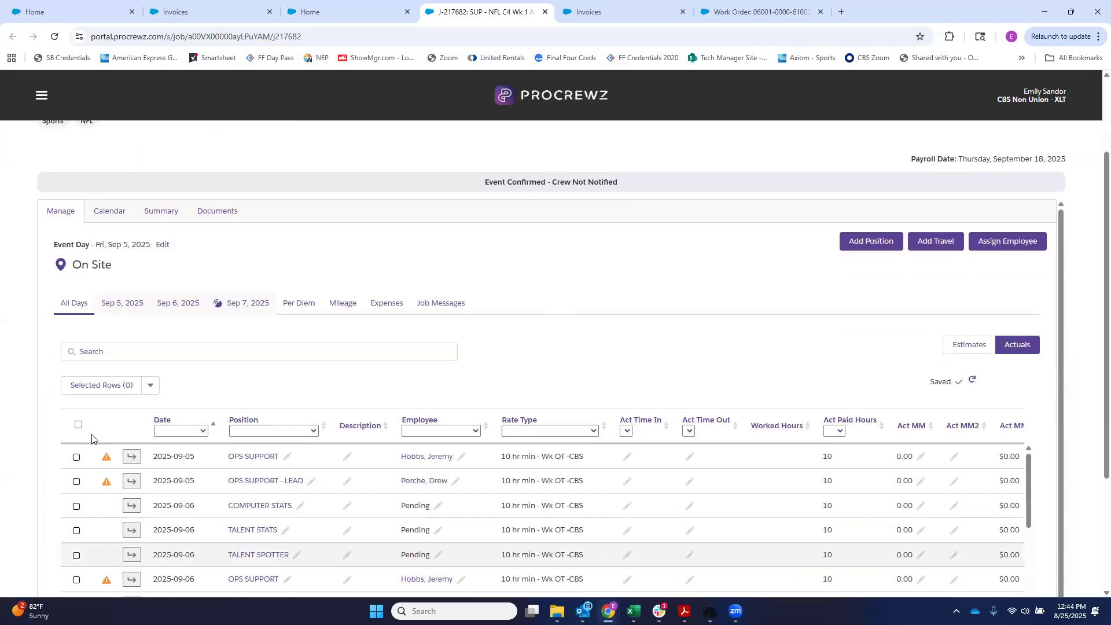
click(104, 461)
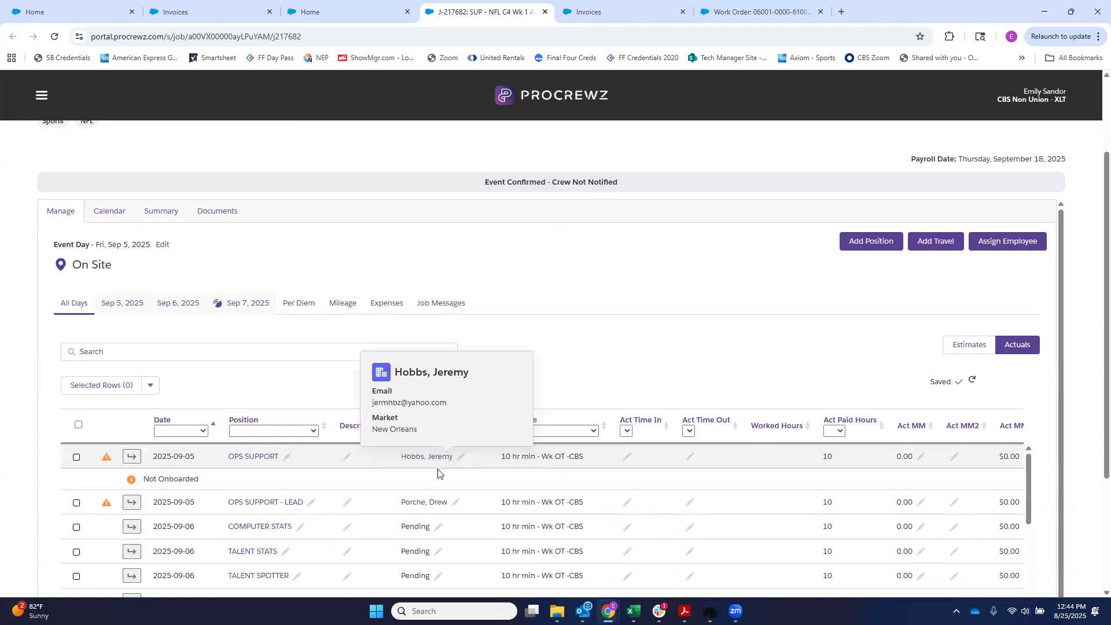
mouse_move(431, 461)
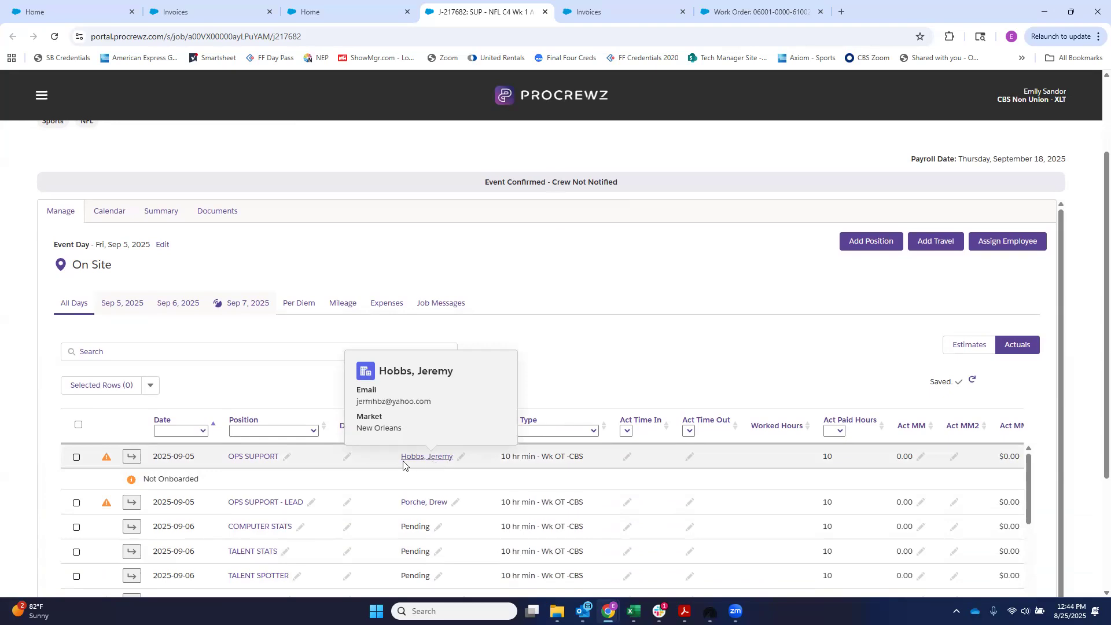
Step: Examine the warning markers, positions and assigned employees throughout the job's all-days crew list
scroll(110, 471, down, 5)
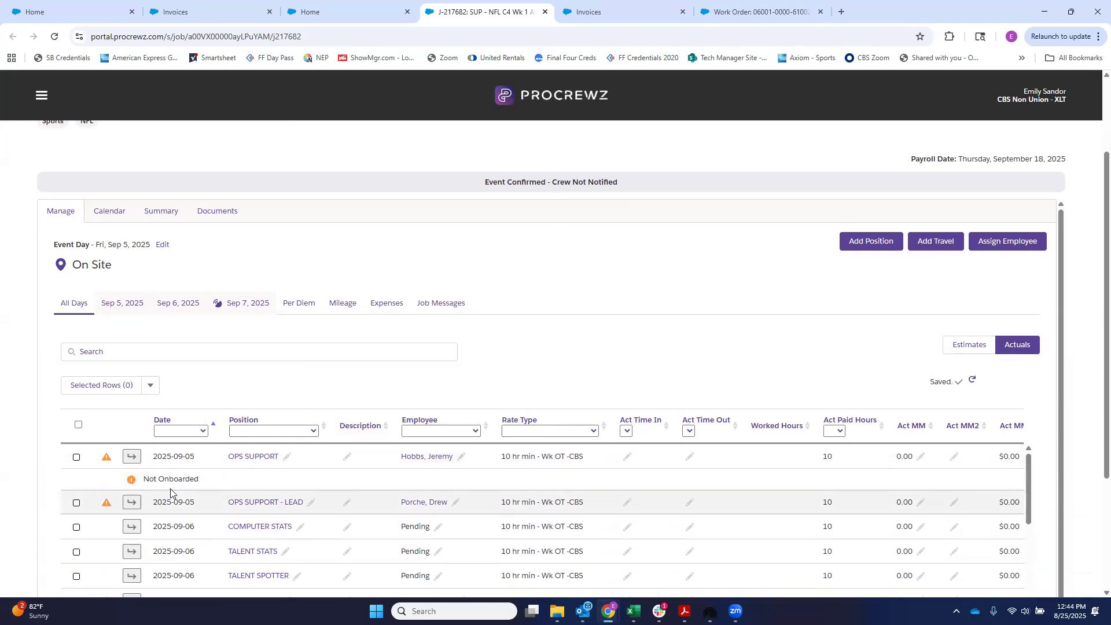
scroll(109, 473, up, 2)
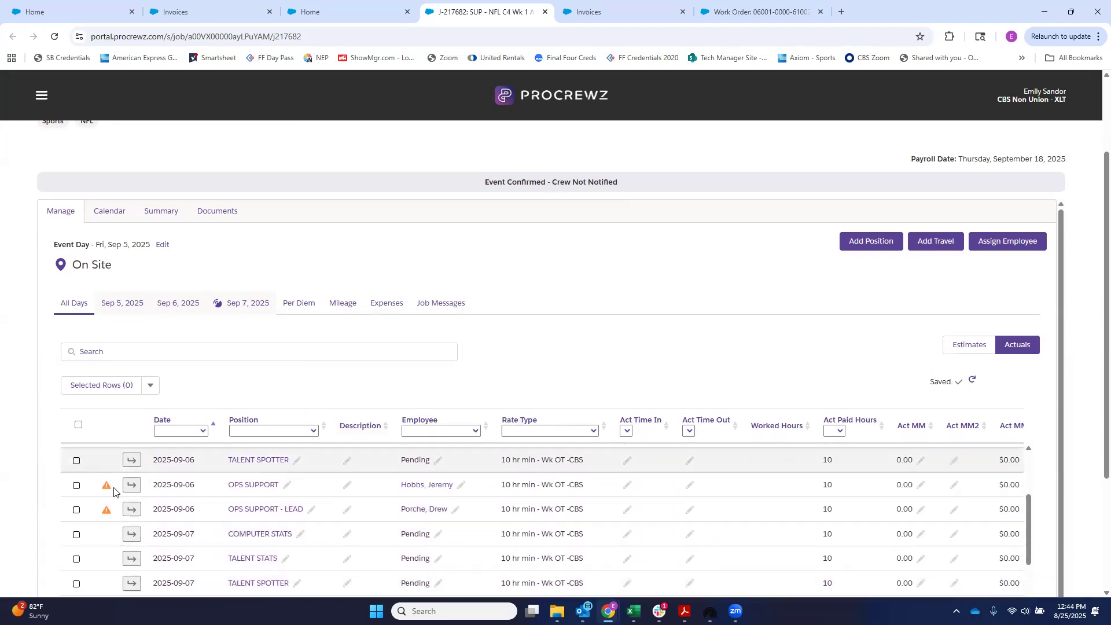
scroll(120, 517, down, 5)
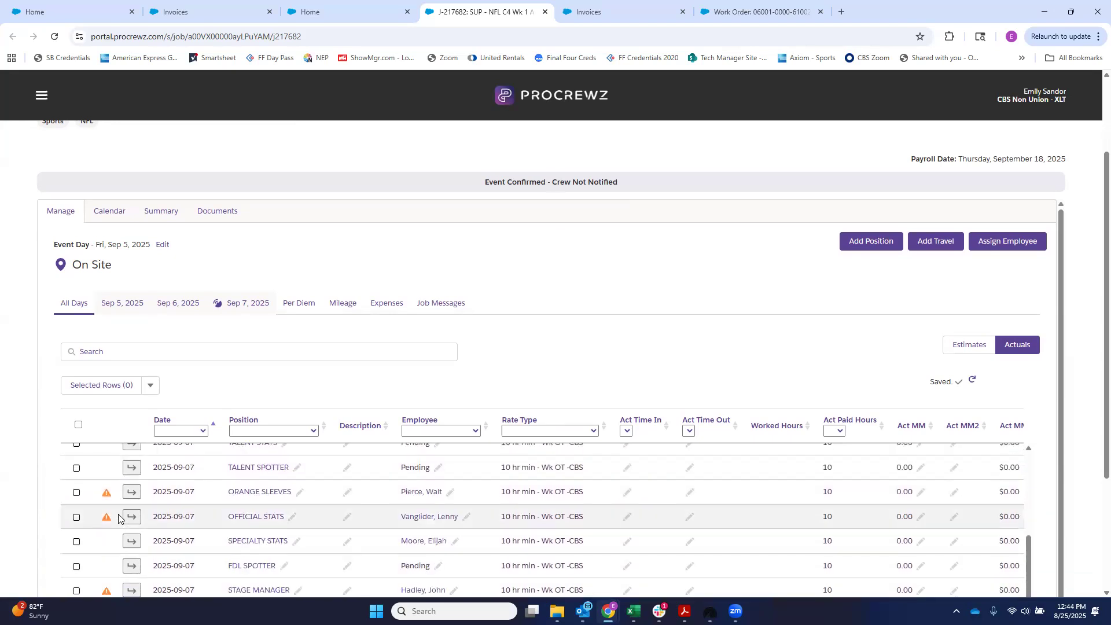
scroll(118, 517, down, 2)
scroll(111, 536, down, 1)
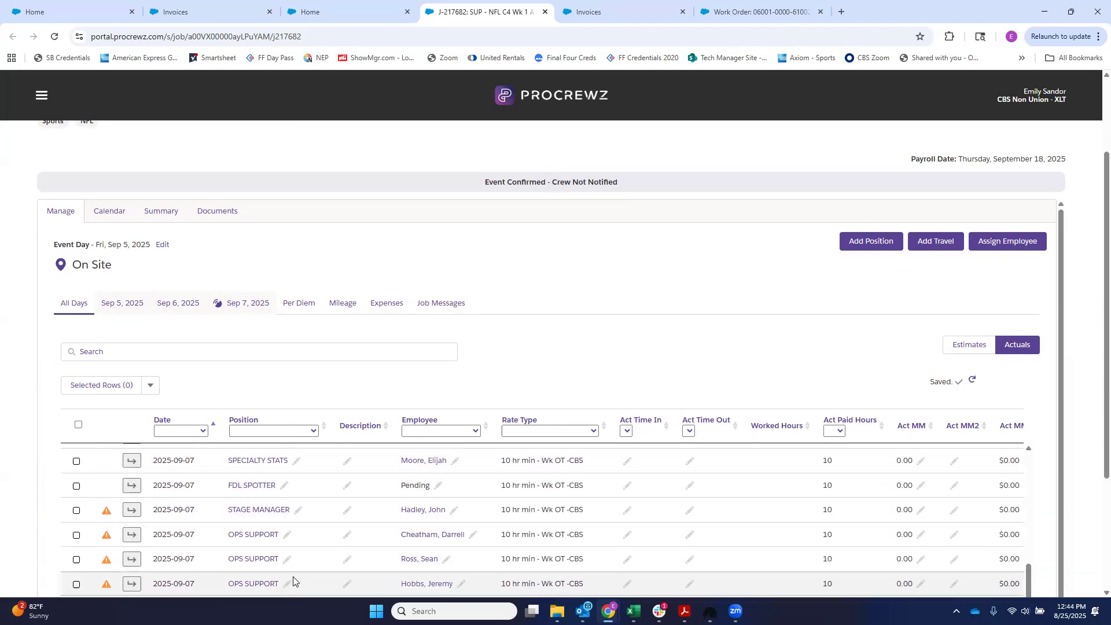
scroll(293, 580, down, 1)
scroll(350, 563, up, 5)
scroll(349, 563, up, 1)
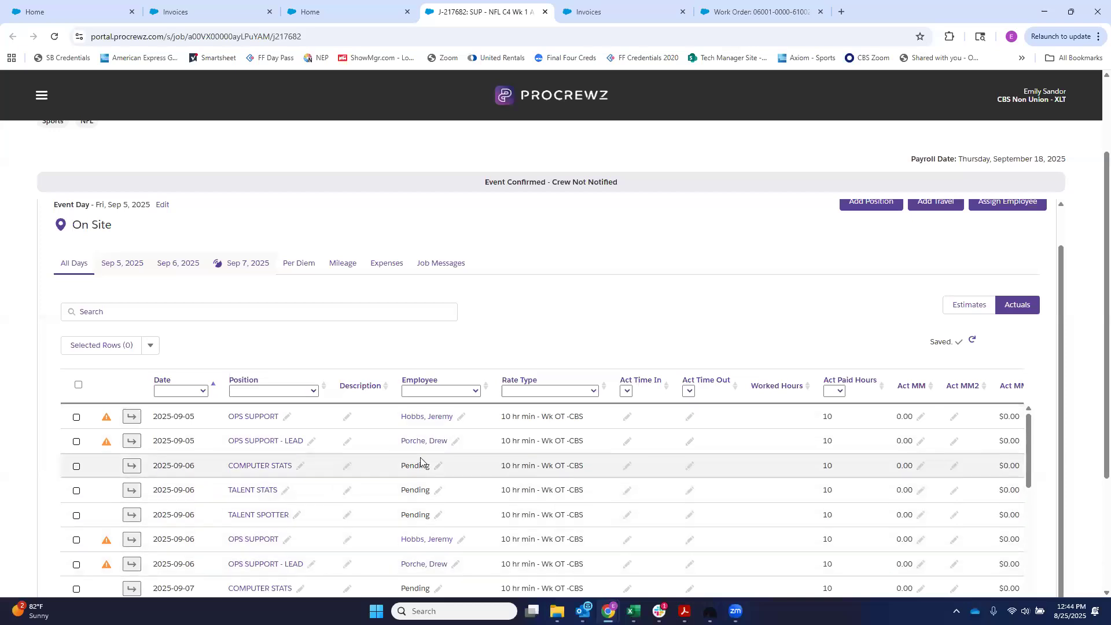
scroll(372, 486, down, 2)
scroll(264, 512, down, 2)
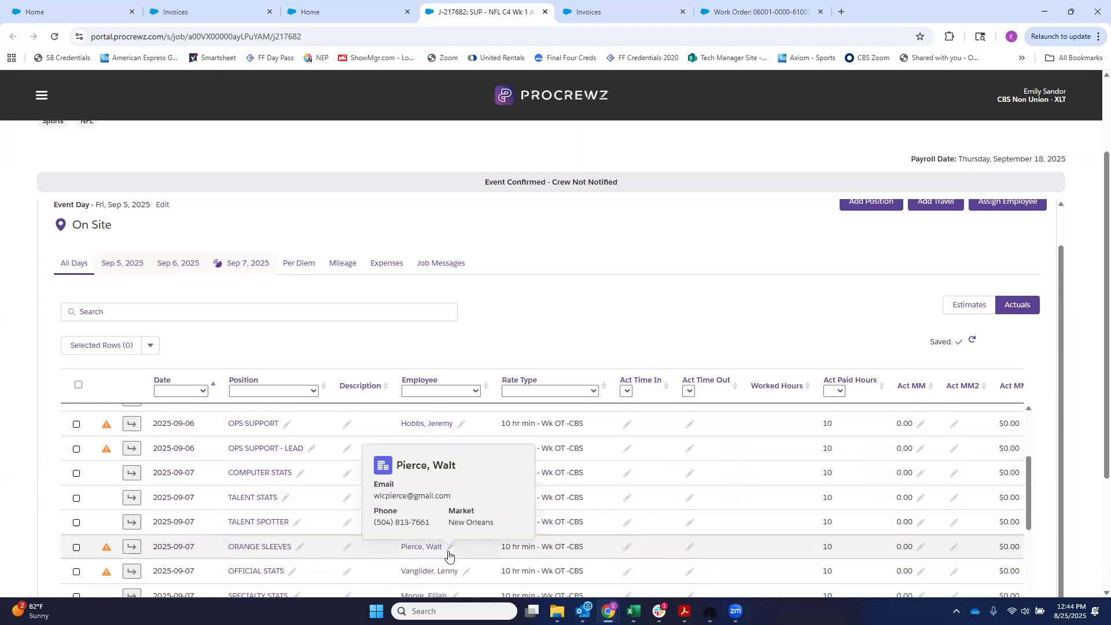
scroll(446, 544, down, 4)
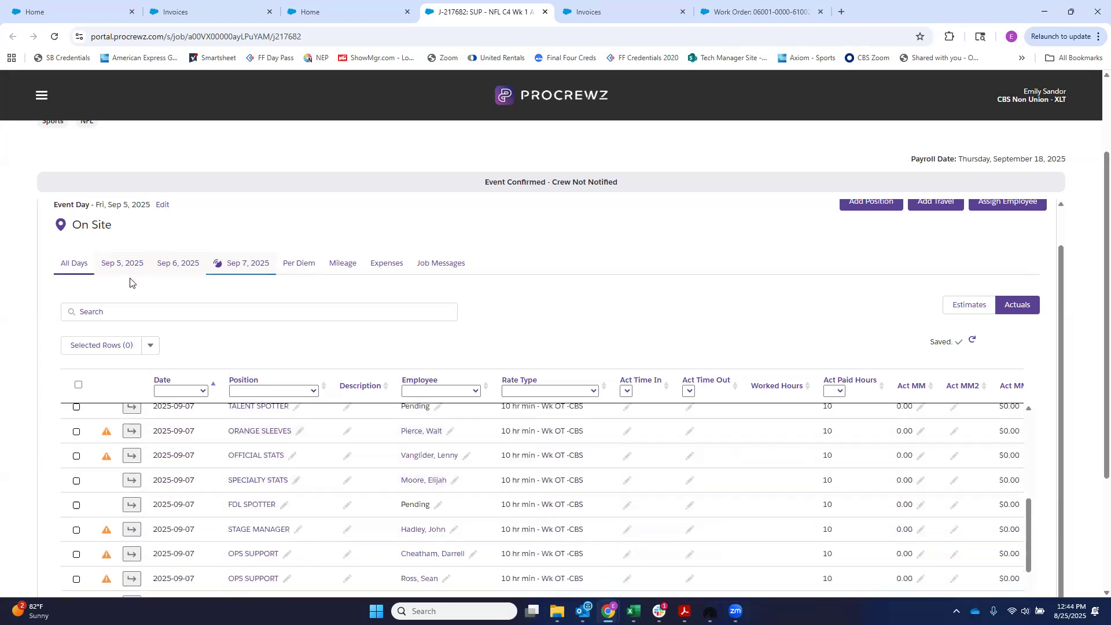
Step: Switch the Arizona @ New Orleans job from the crew list to its calendar view
scroll(132, 282, up, 1)
click(109, 211)
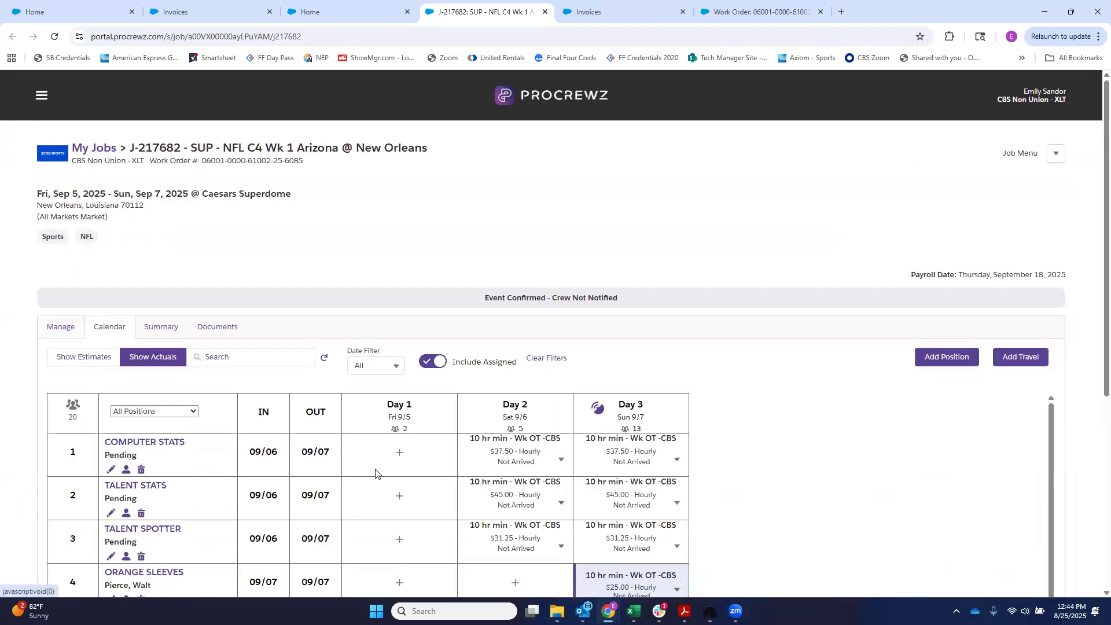
Step: Examine the positions, assigned employees and daily rates across the three days of the Arizona @ New Orleans job calendar
scroll(579, 489, down, 3)
scroll(794, 509, down, 3)
scroll(377, 441, down, 2)
scroll(377, 437, down, 1)
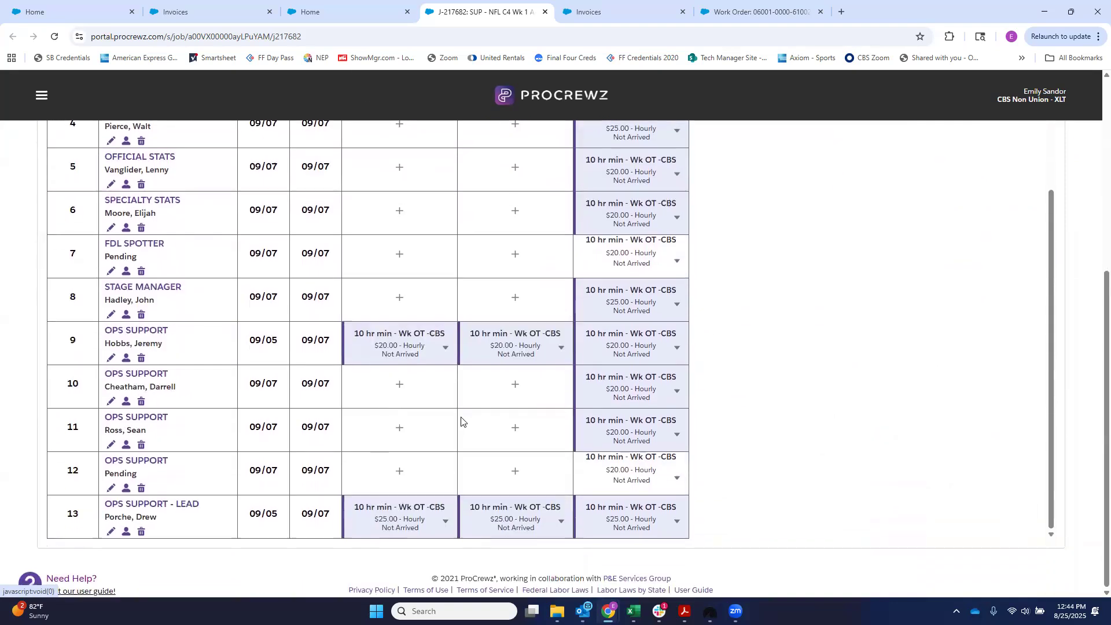
scroll(147, 457, up, 3)
scroll(145, 405, down, 3)
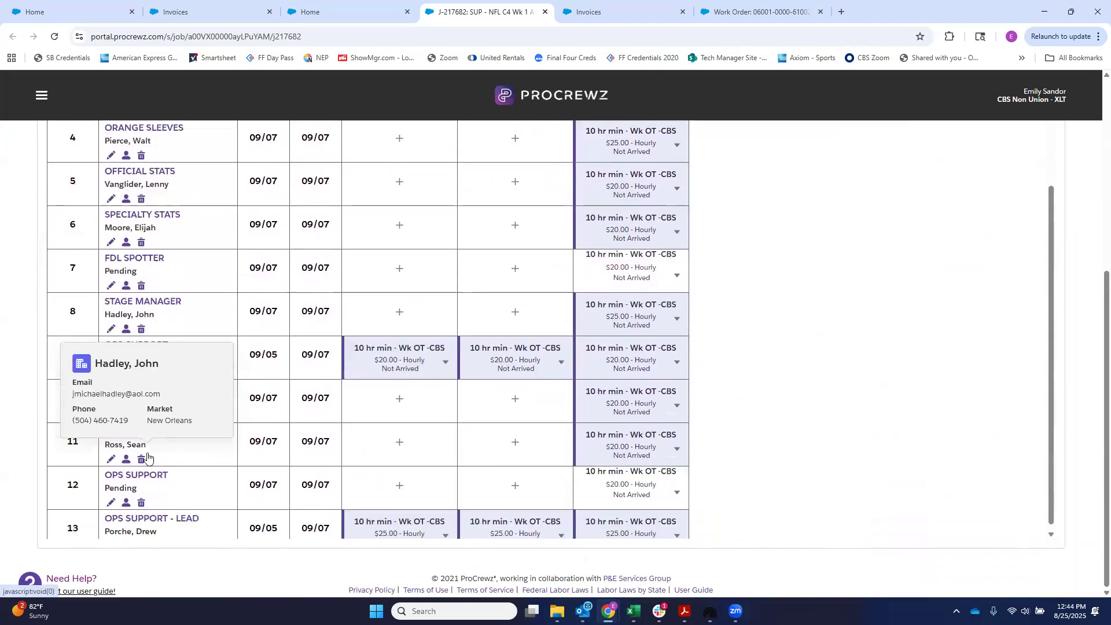
scroll(175, 478, up, 7)
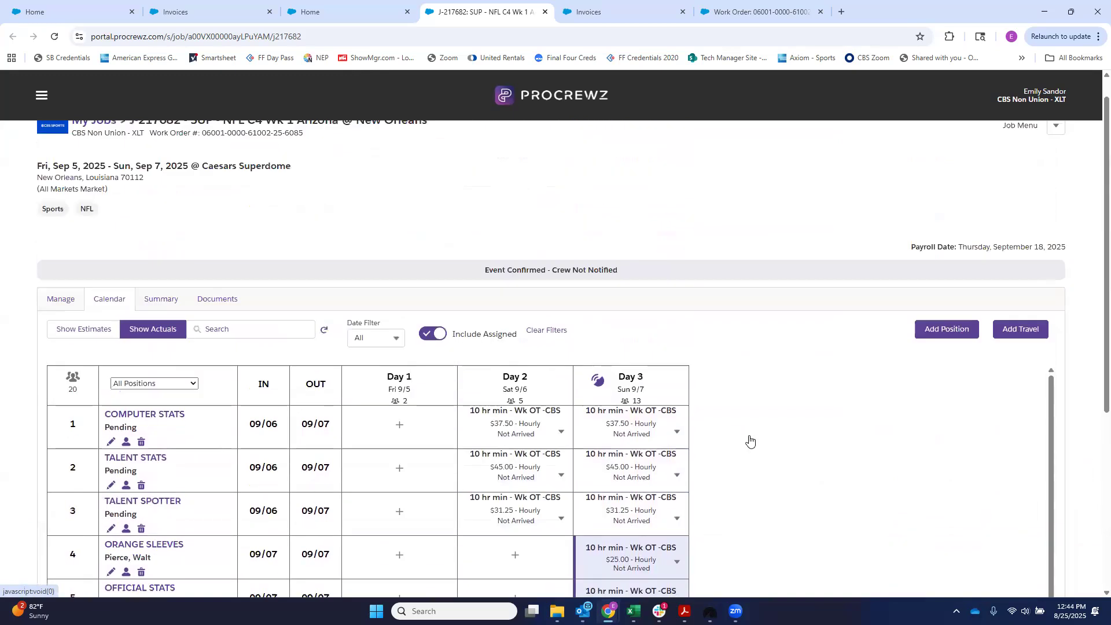
Step: Start a new employee record from the employee directory, choose All Markets as the market, and cancel the form
click(41, 96)
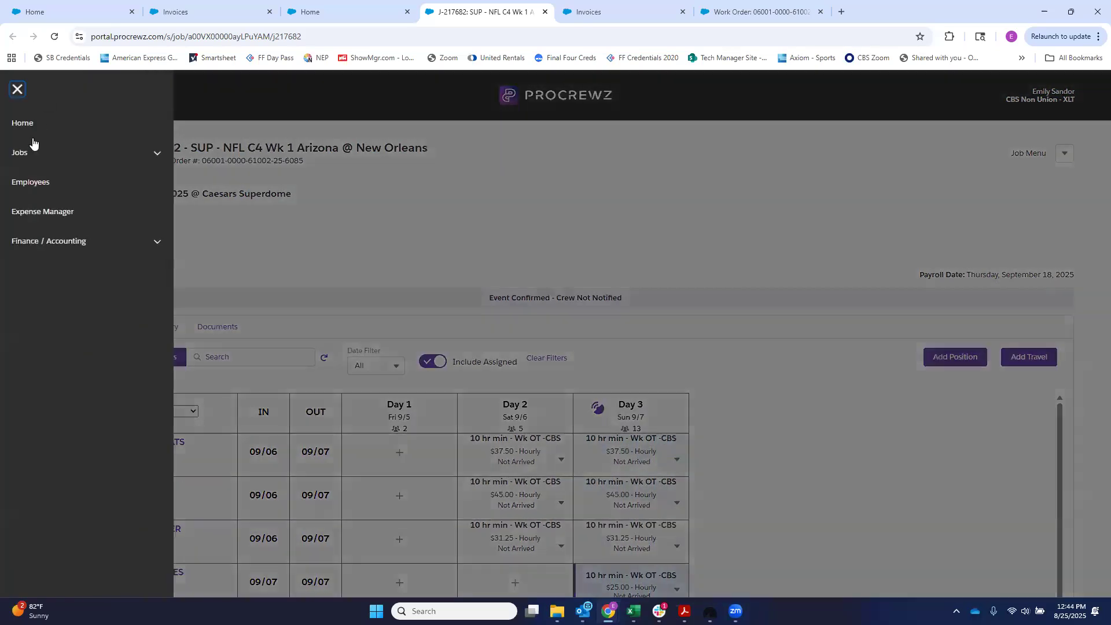
click(30, 182)
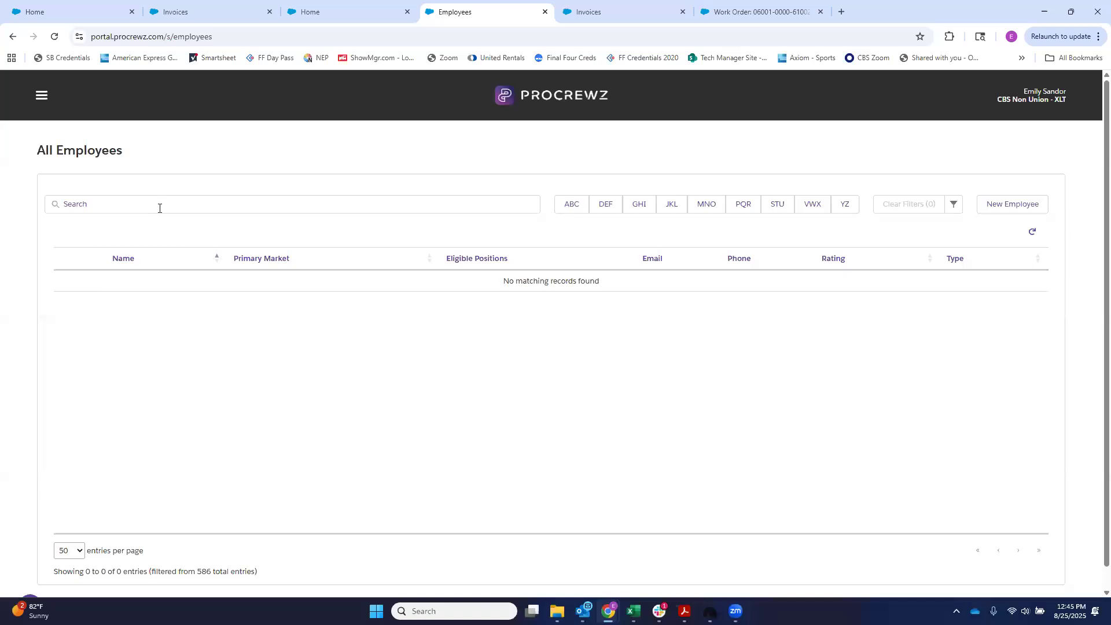
click(1007, 211)
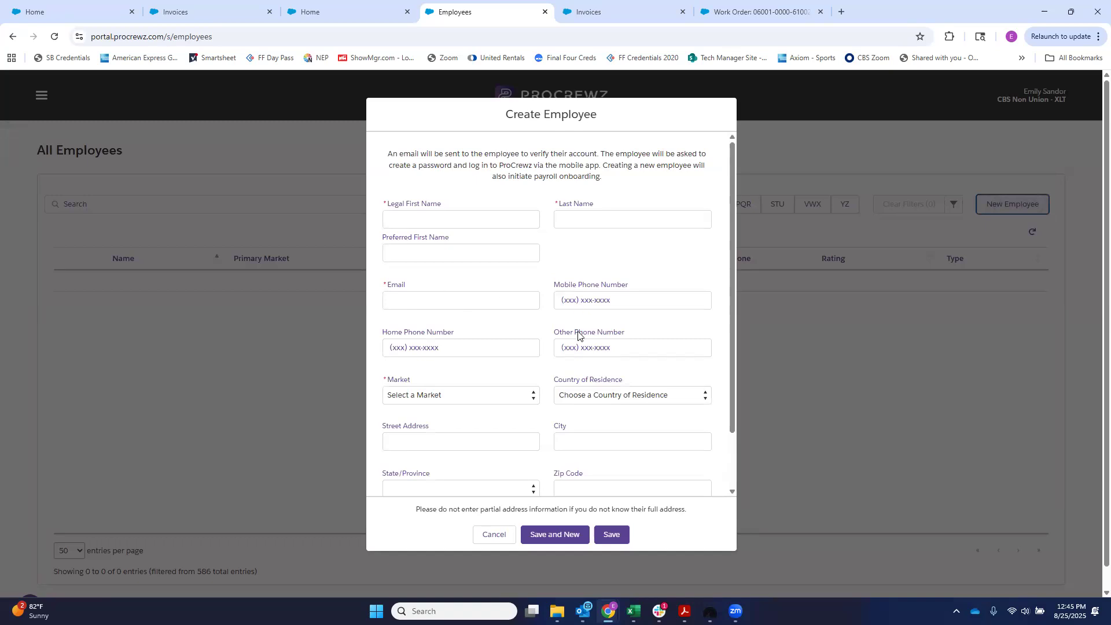
scroll(521, 336, down, 1)
click(477, 338)
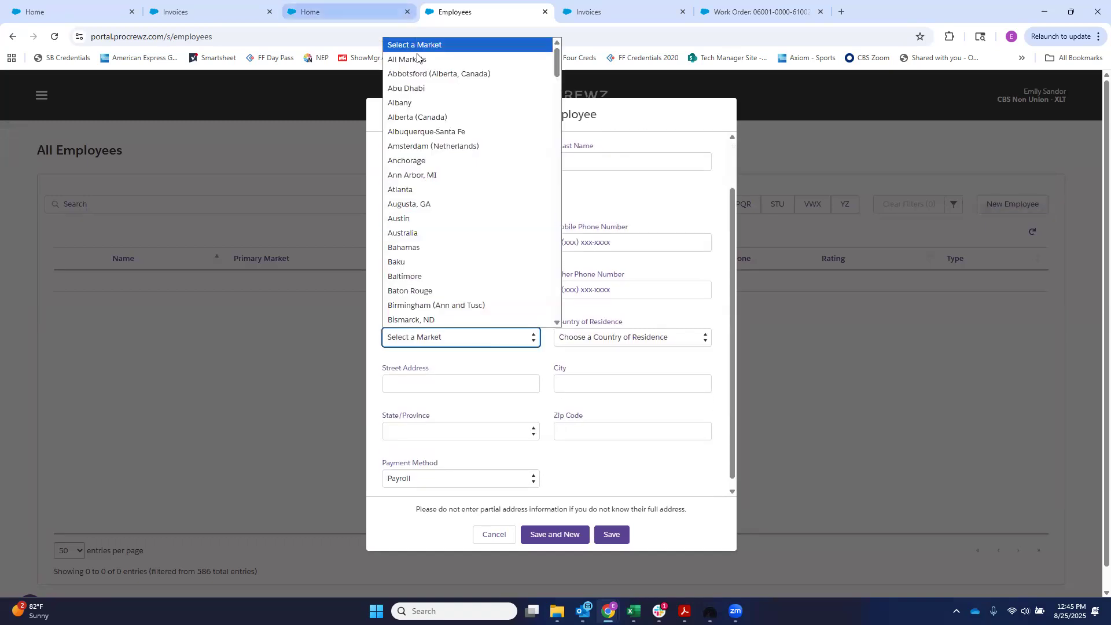
click(418, 59)
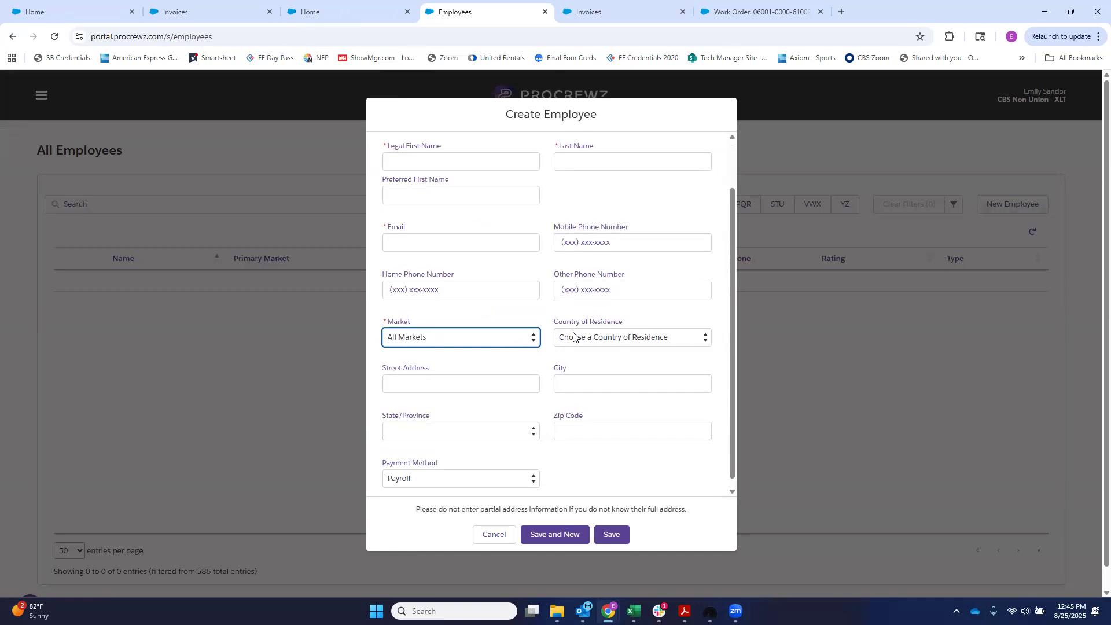
scroll(510, 397, down, 1)
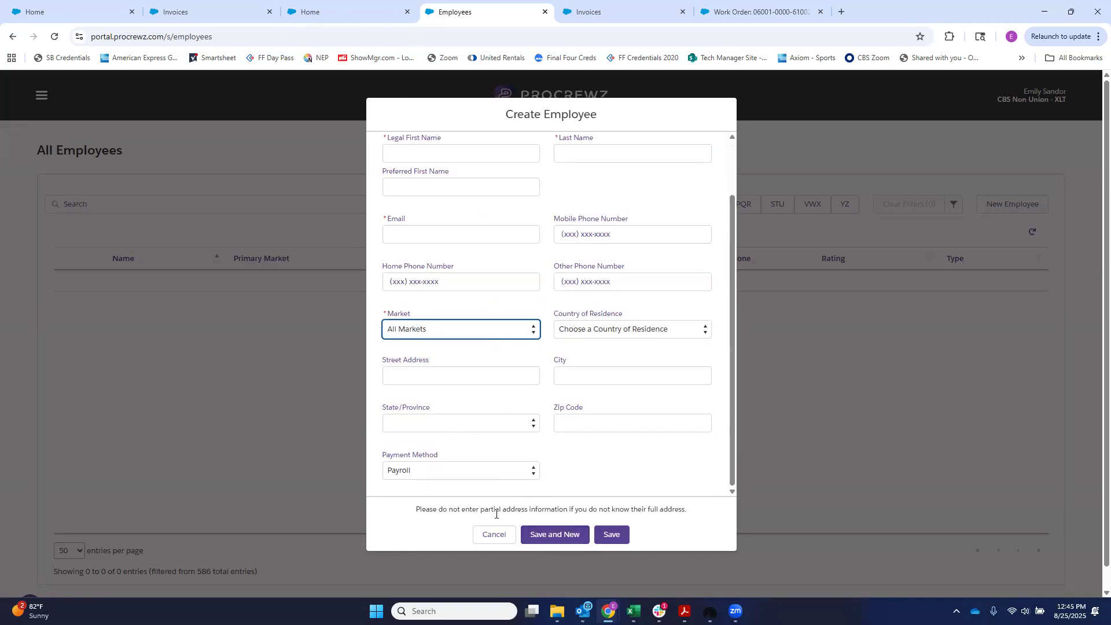
click(492, 535)
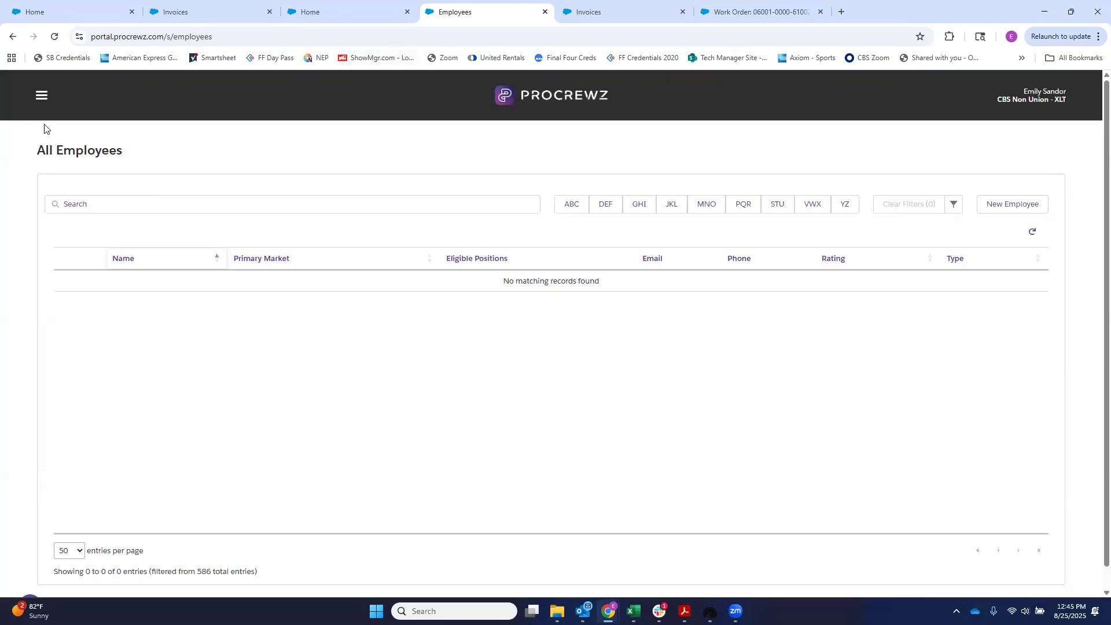
Step: Return to the home page and view the job calendar for September 2025
click(40, 98)
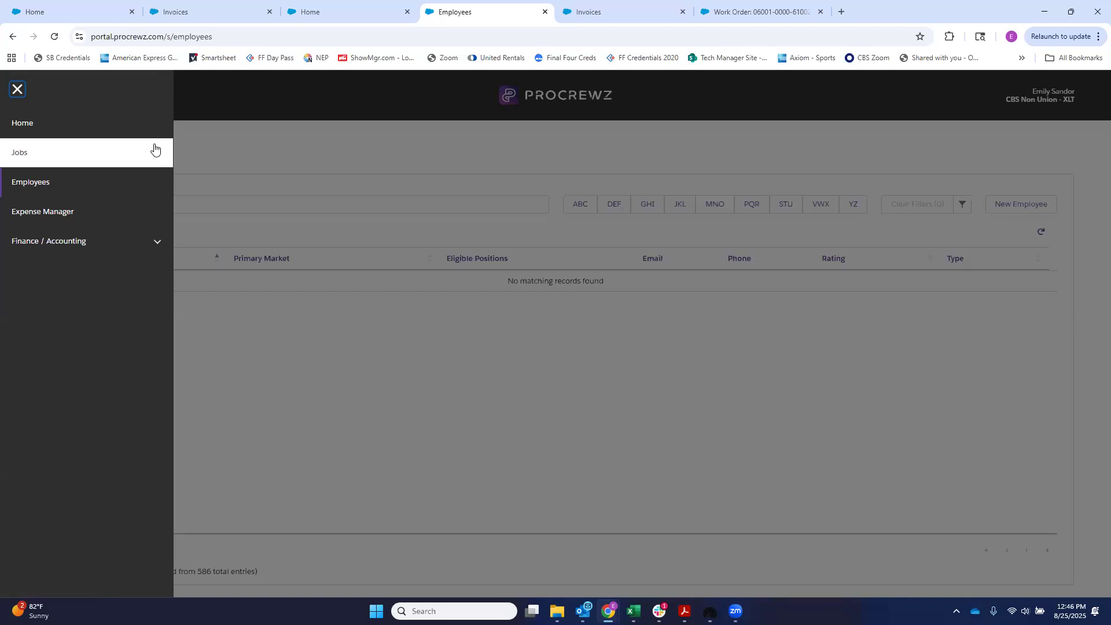
click(95, 155)
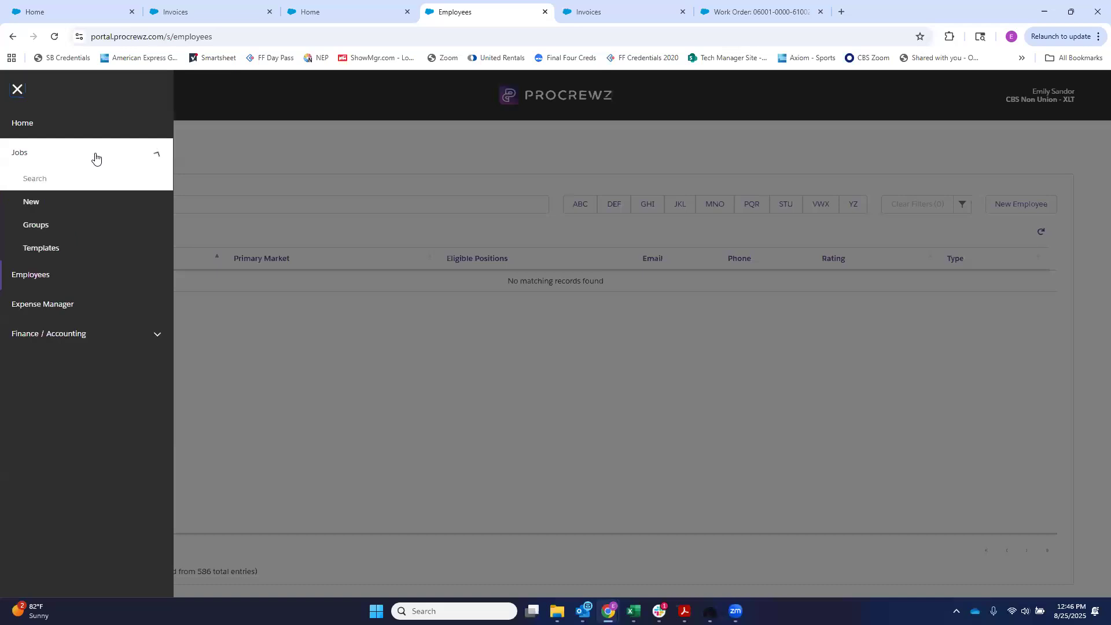
click(23, 122)
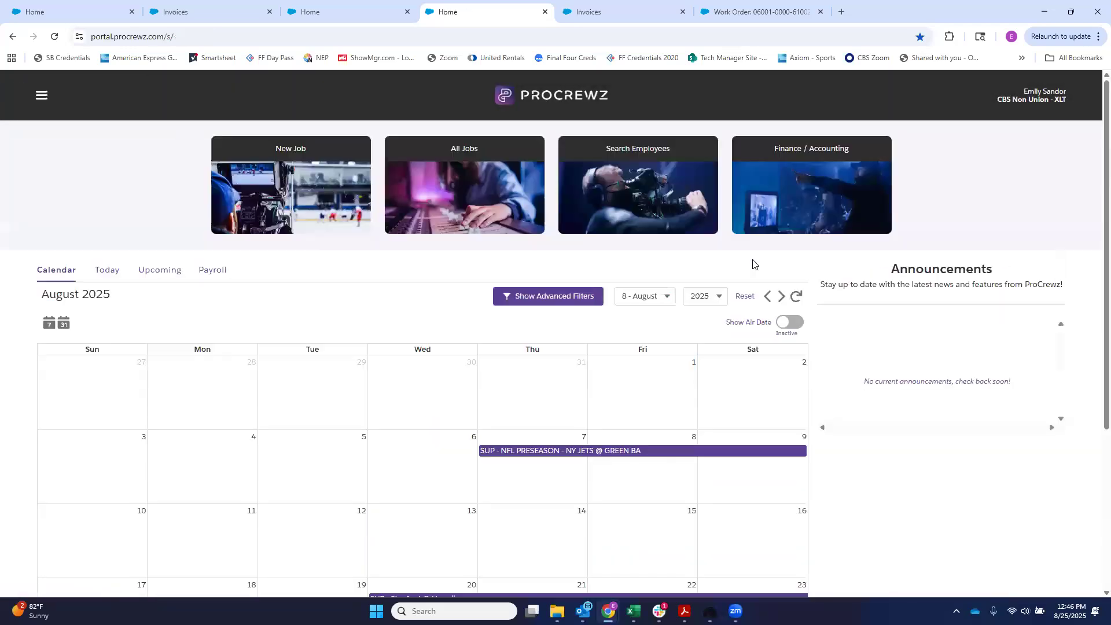
click(782, 296)
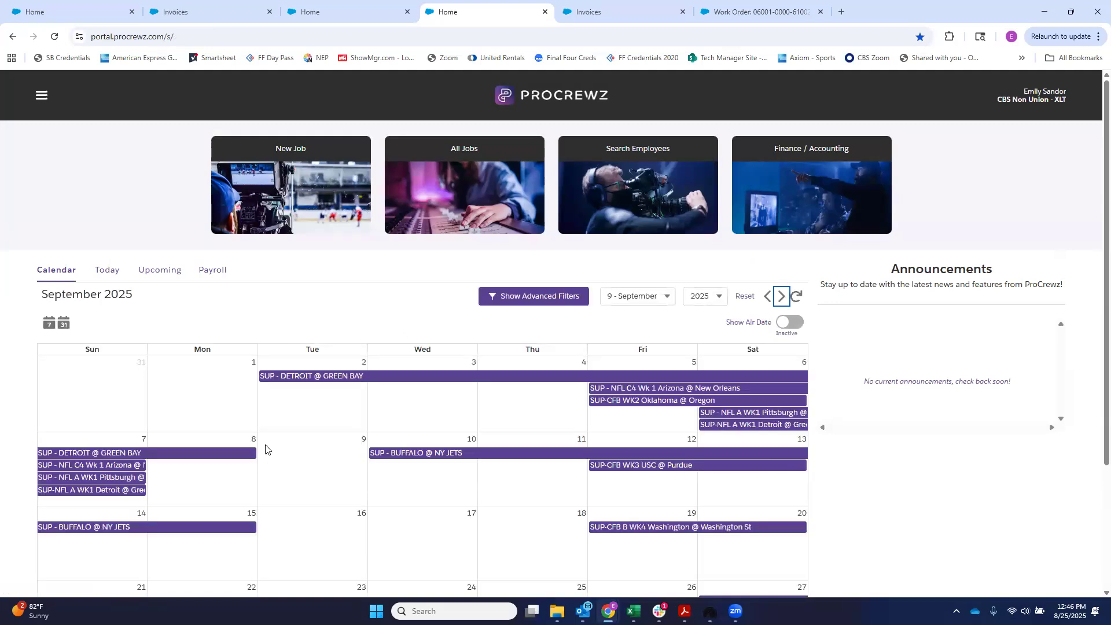
scroll(266, 450, down, 1)
scroll(266, 450, down, 1)
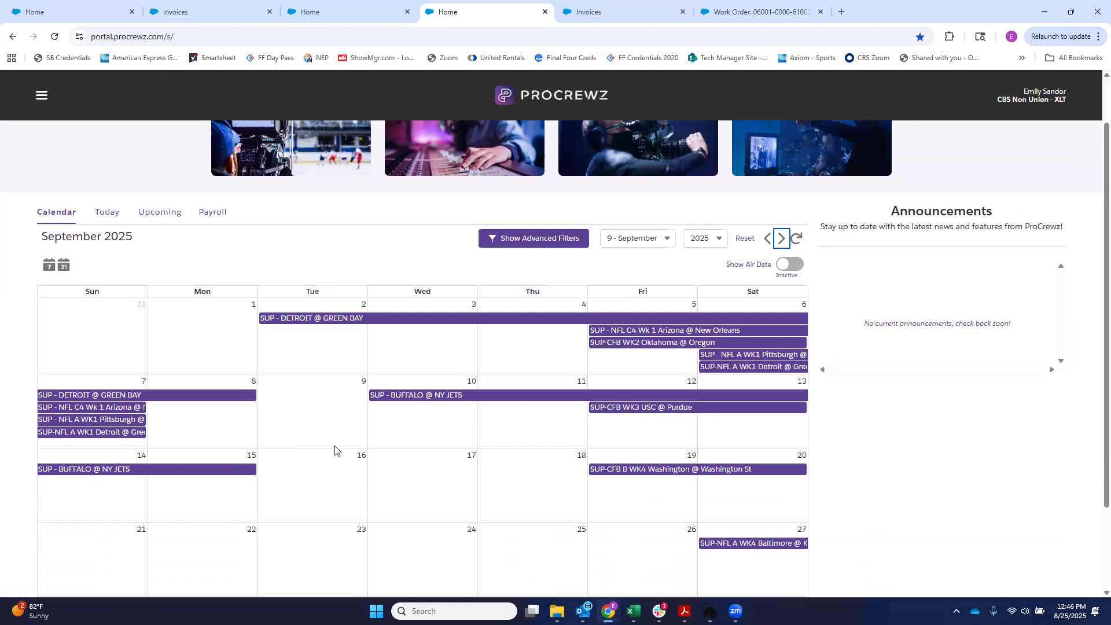
click(735, 612)
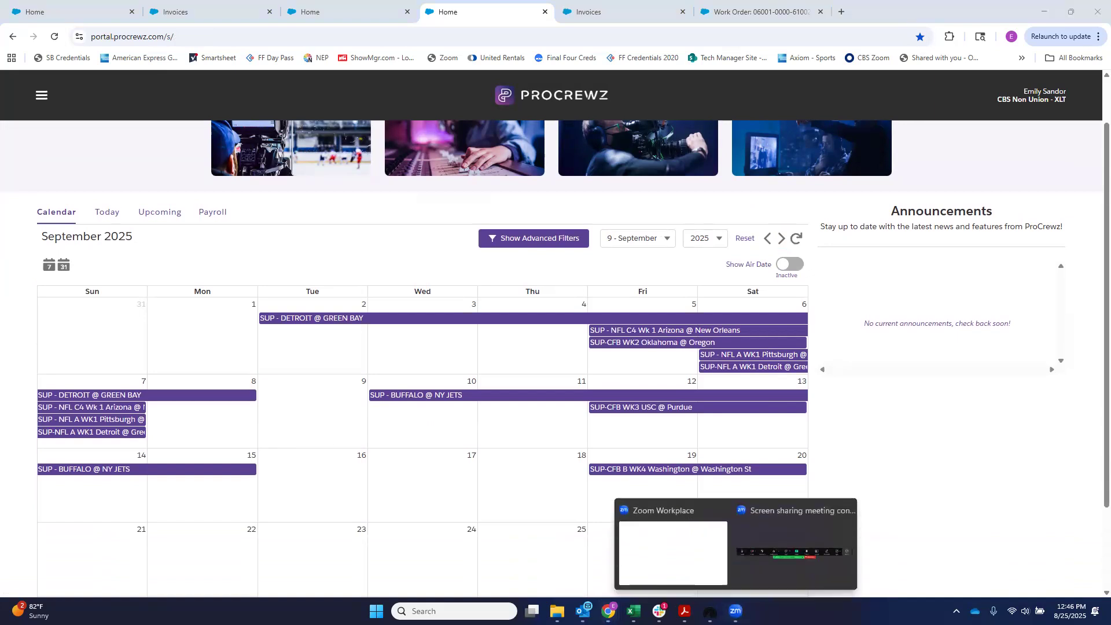